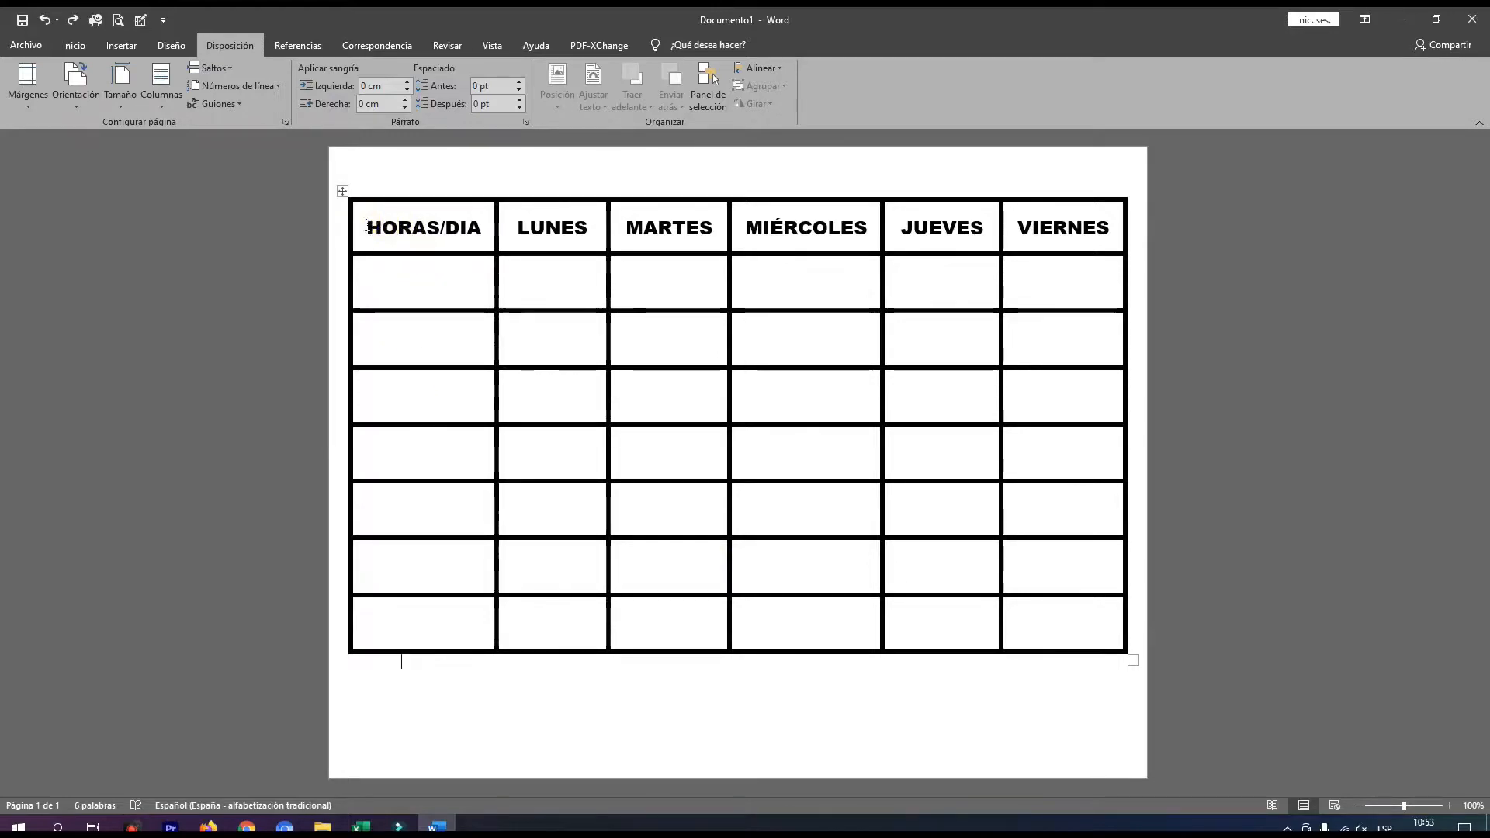
drag(365, 226, 465, 621)
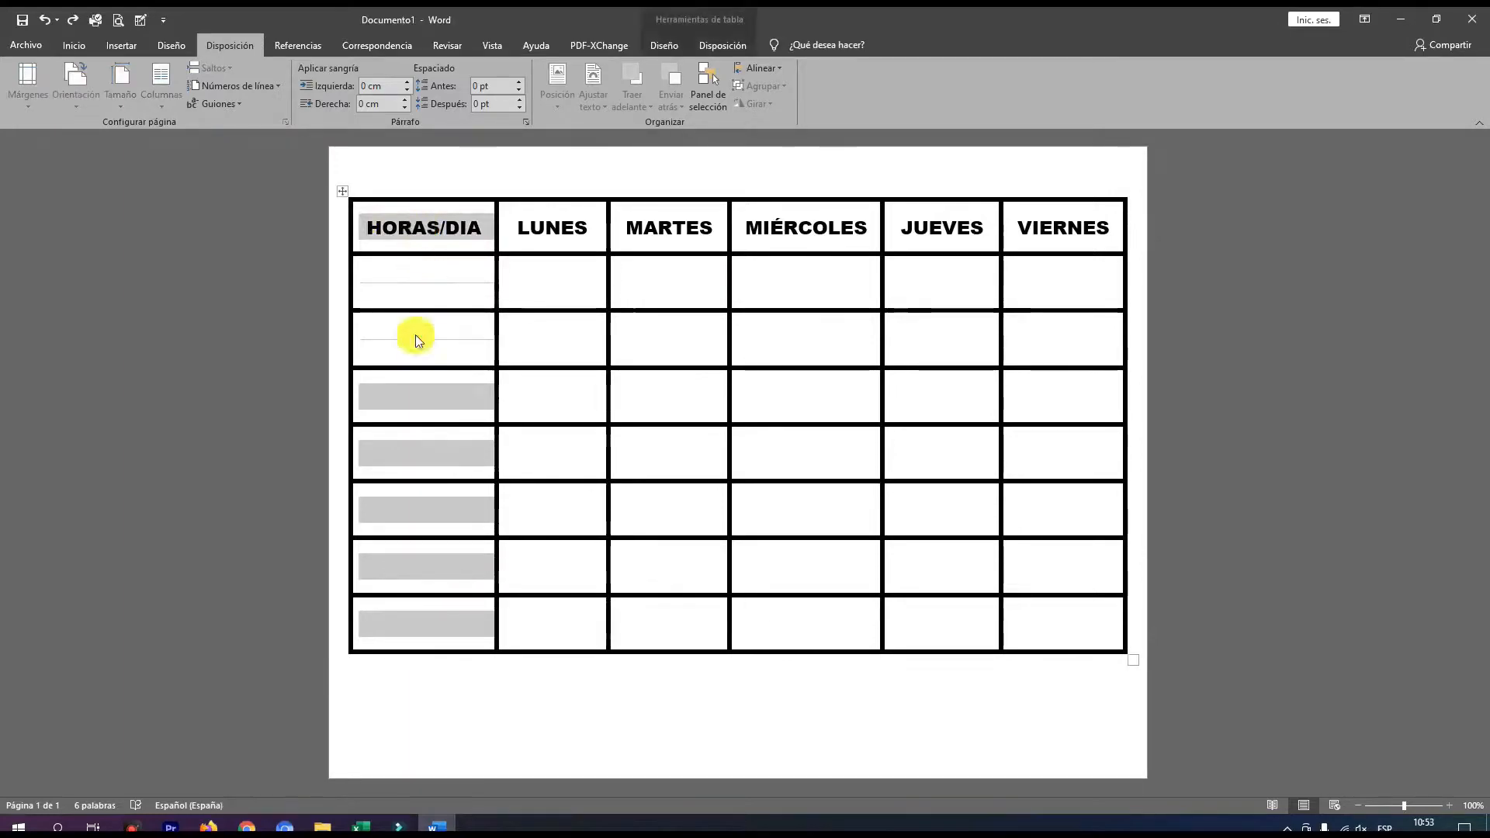
click(384, 283)
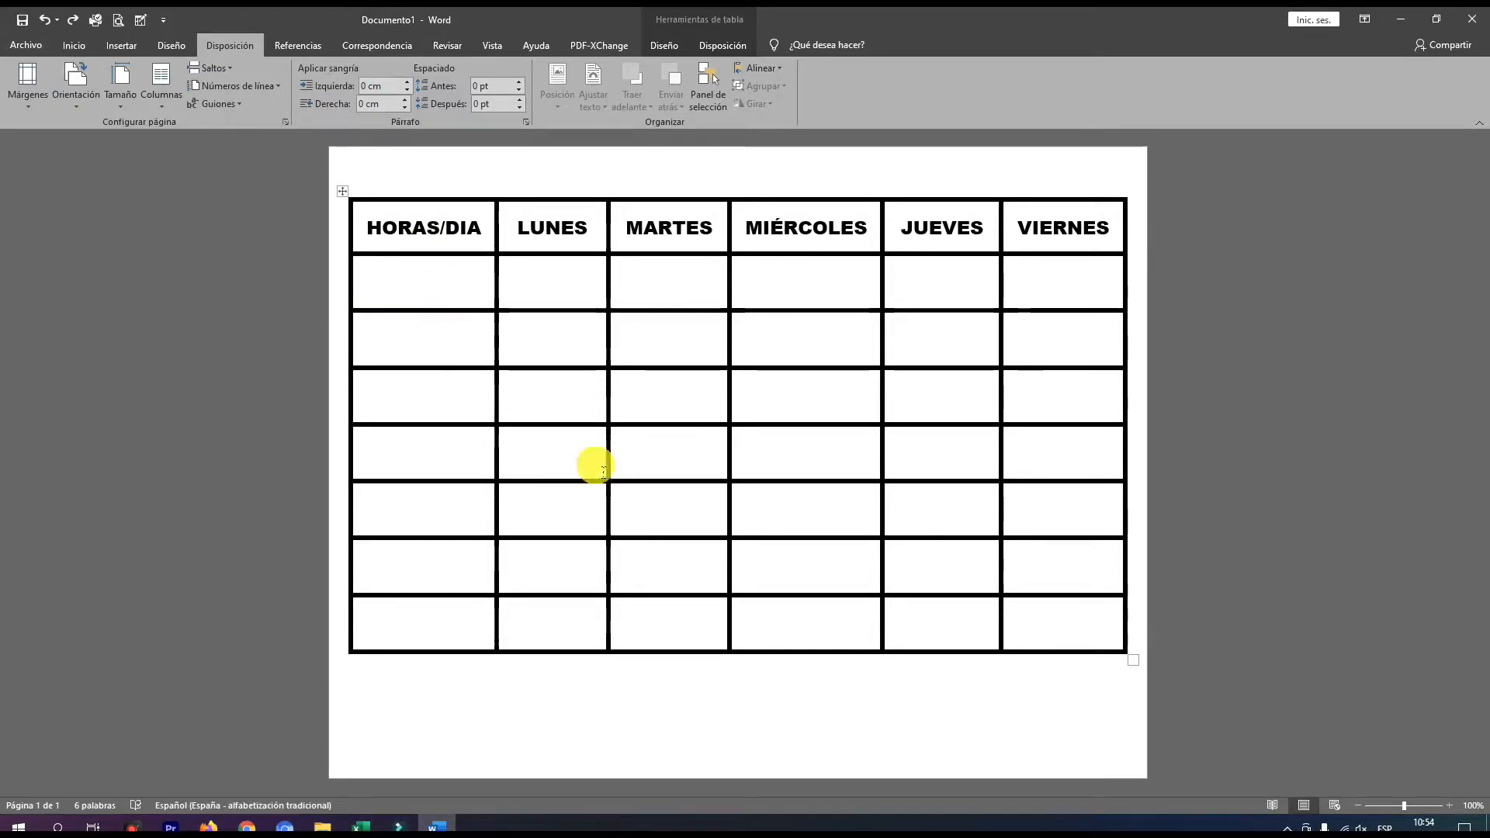
Add empty lines below the schedule table until a blank second page begins.
double_click(597, 703)
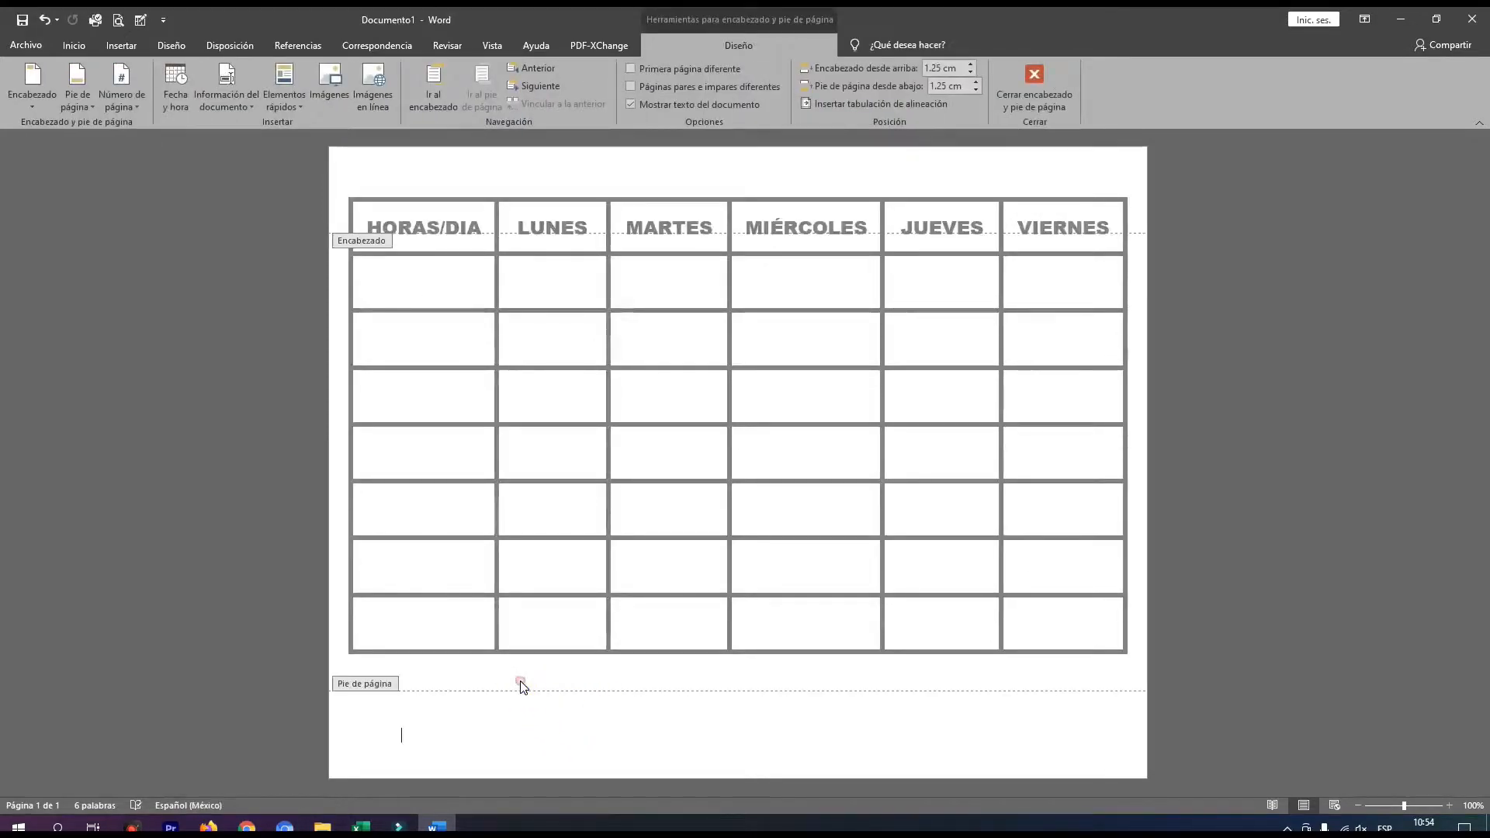
double_click(520, 682)
click(583, 684)
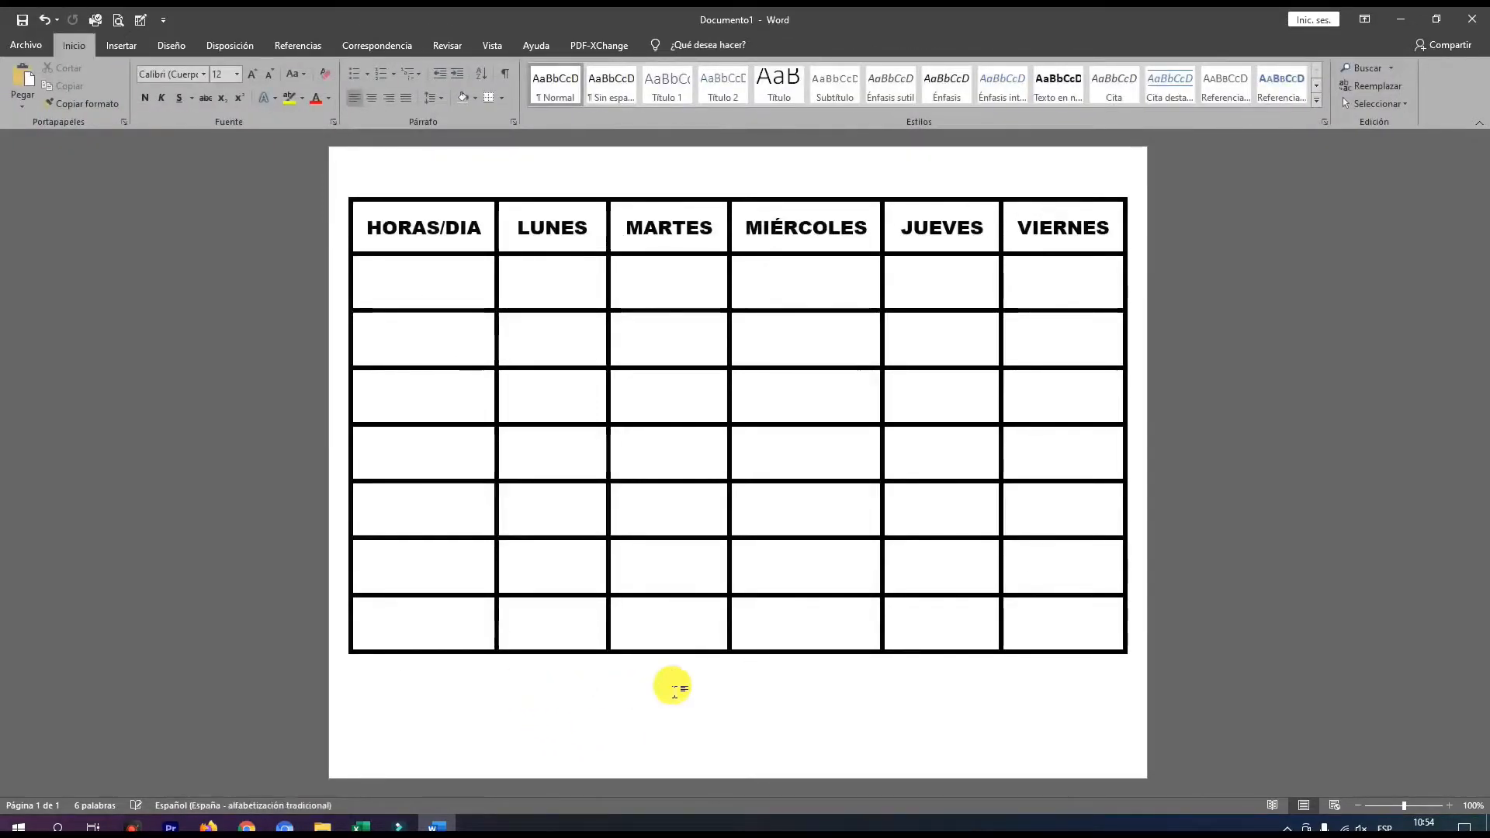
key(Return)
key(Return)
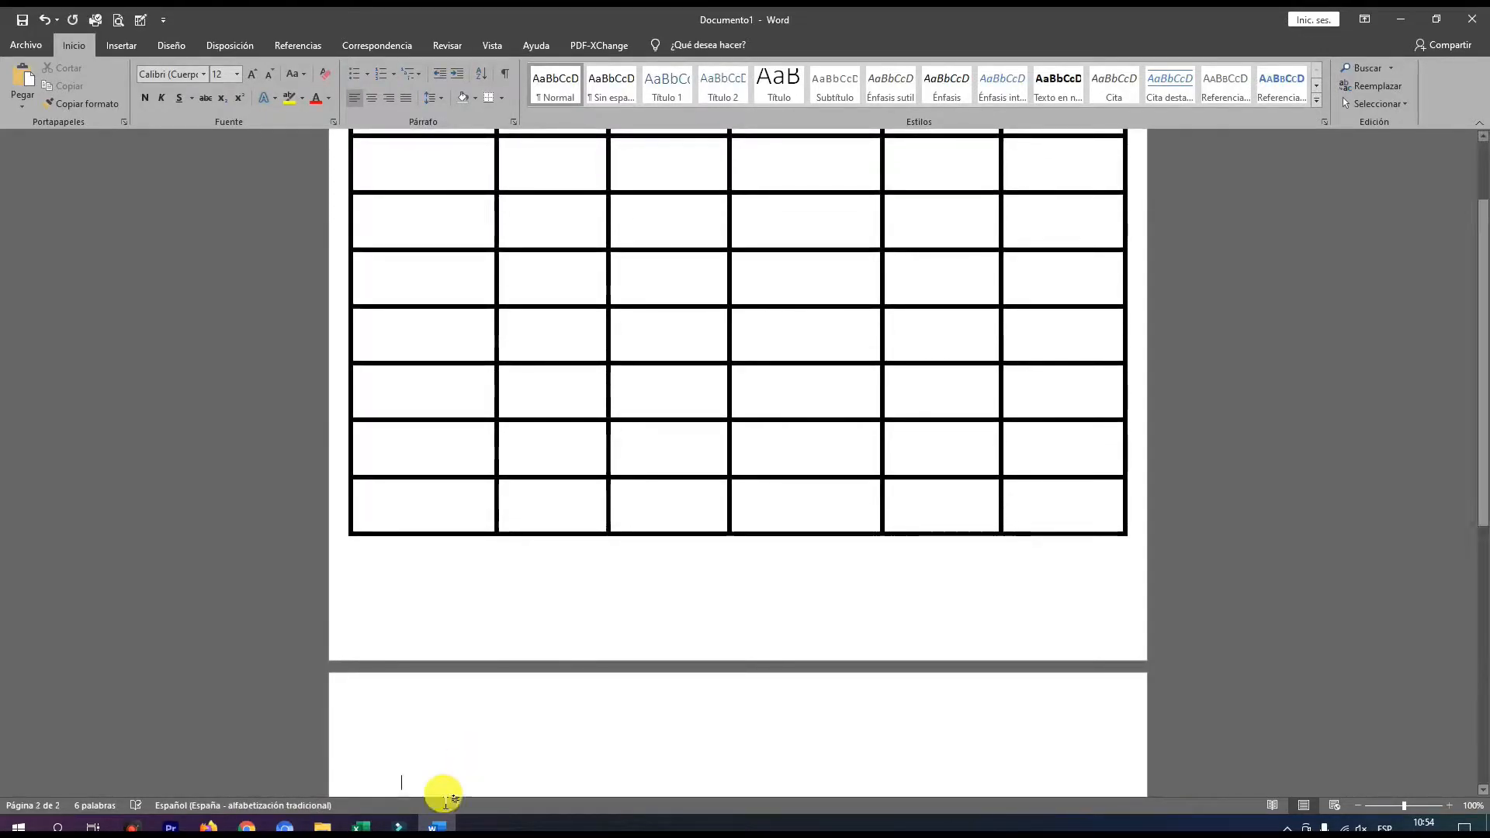
scroll(488, 704, down, 5)
scroll(445, 565, down, 3)
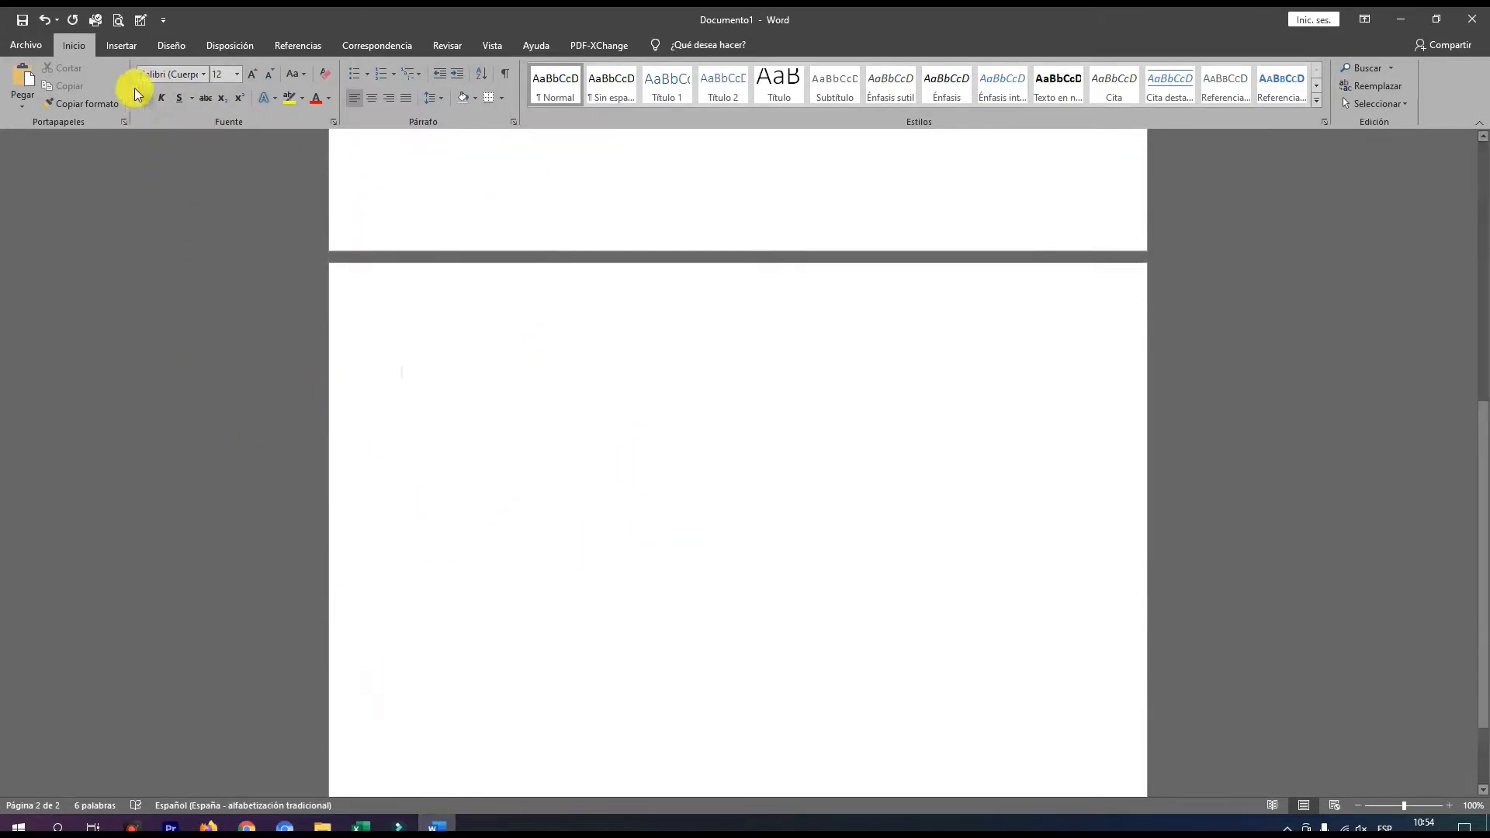
Preview a table of 10 columns by 8 rows on the blank second page using the table size grid.
click(113, 46)
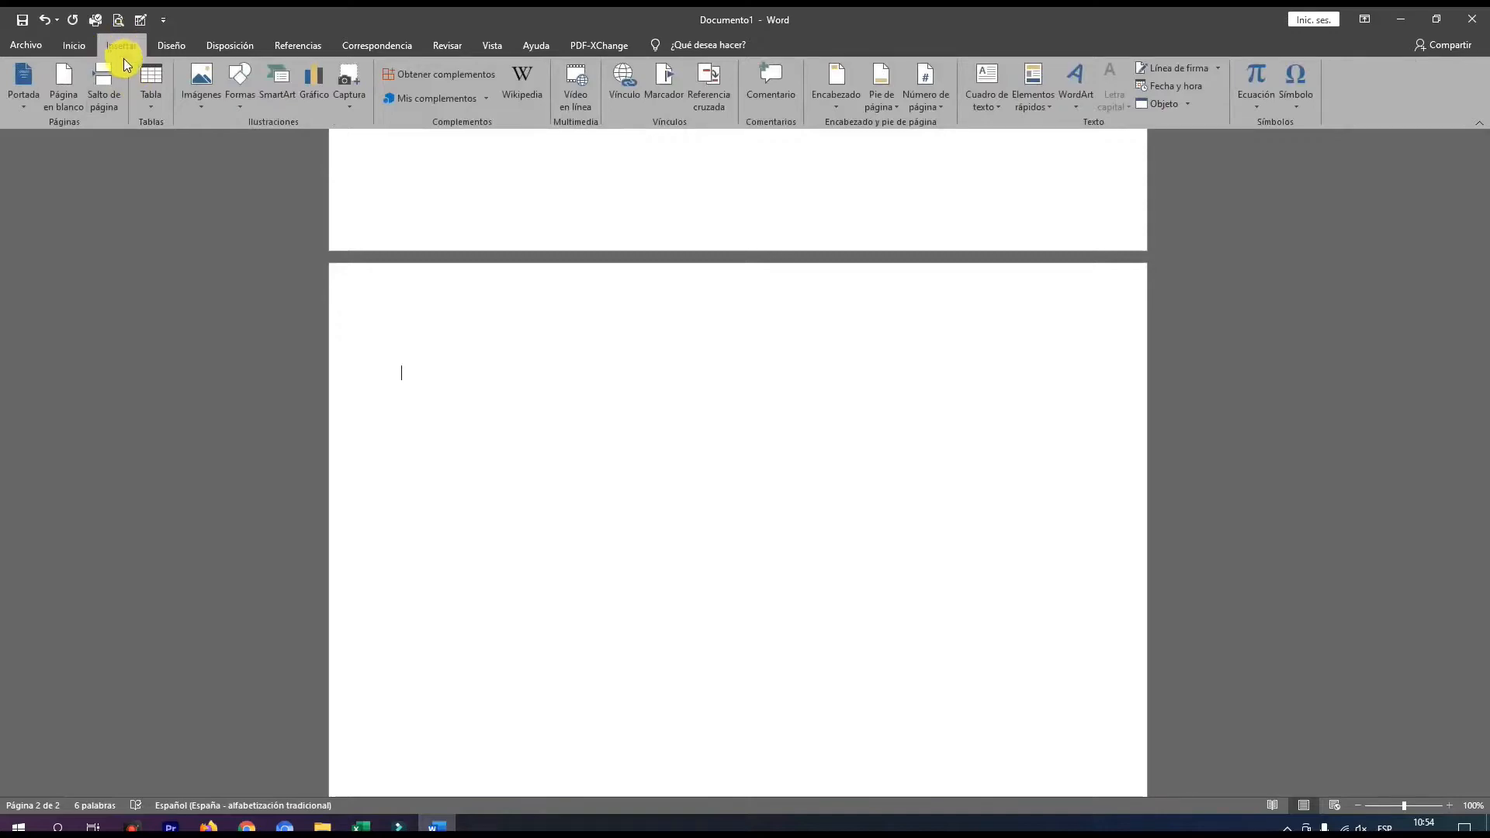
click(155, 113)
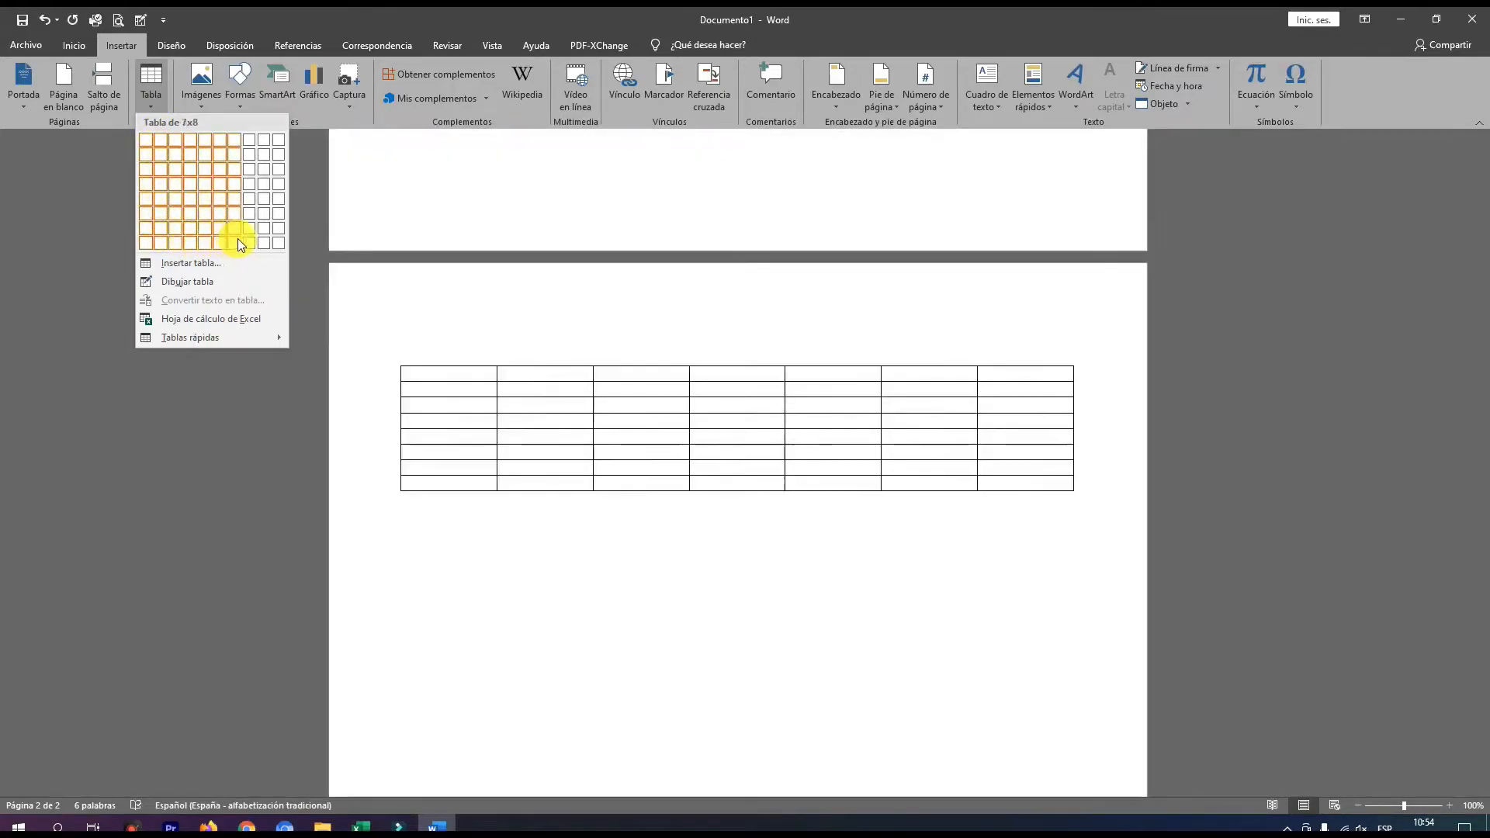
click(277, 245)
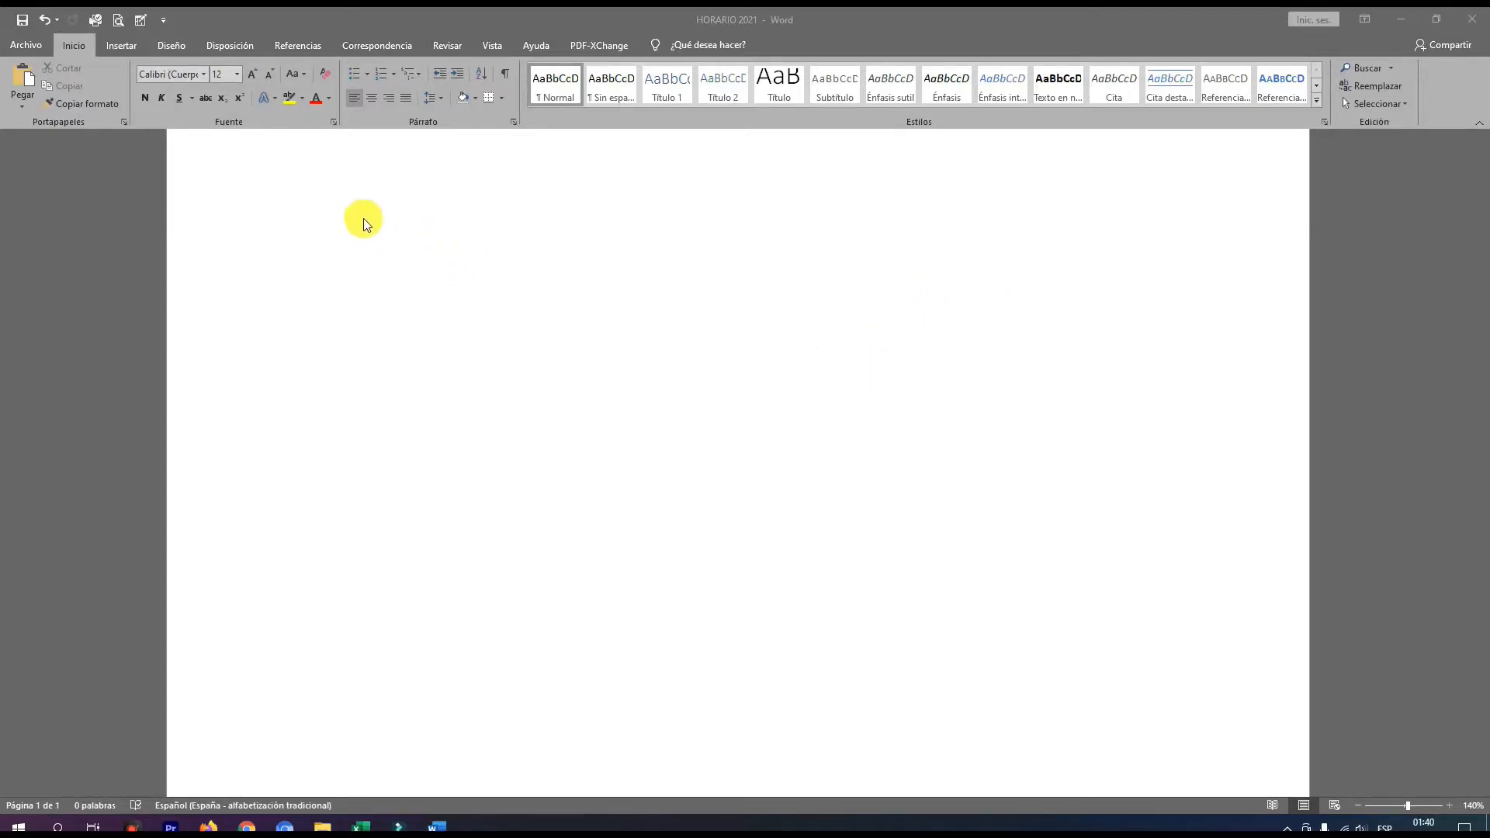
Insert a table with 8 columns and 6 rows into the blank HORARIO 2021 document, specifying the dimensions numerically.
click(117, 49)
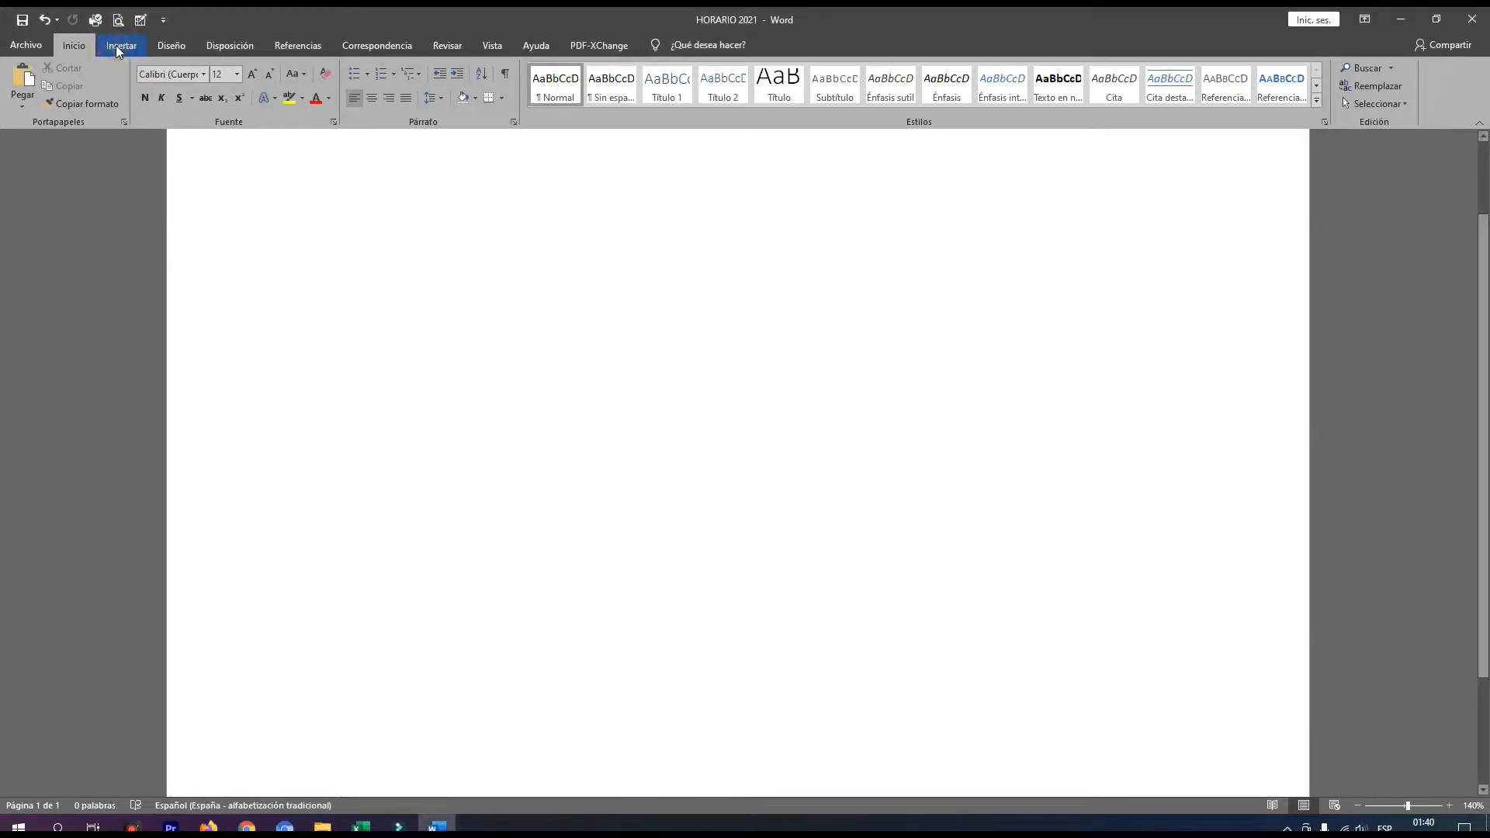
click(115, 45)
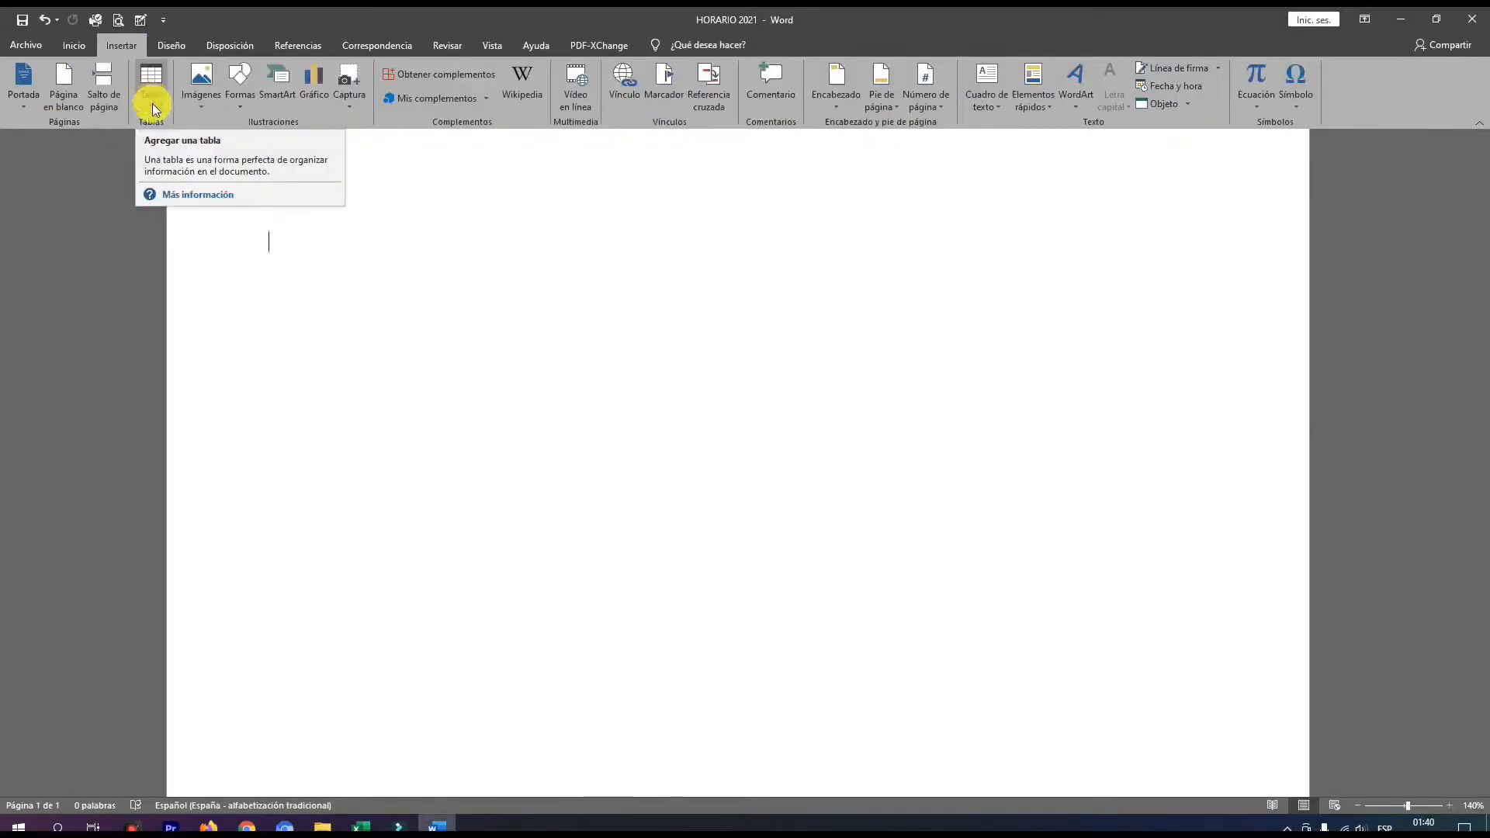
click(155, 113)
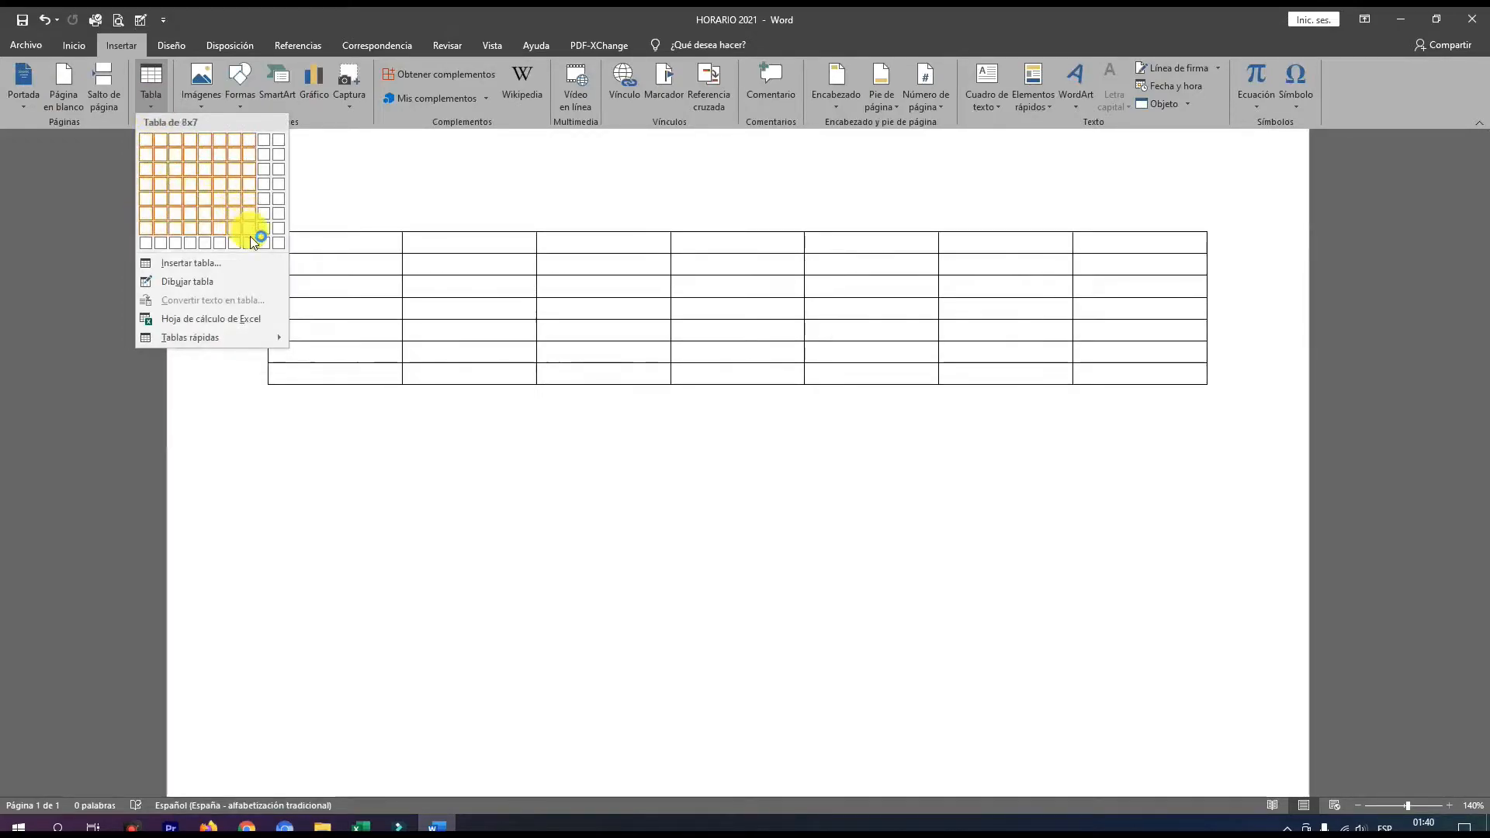
click(176, 267)
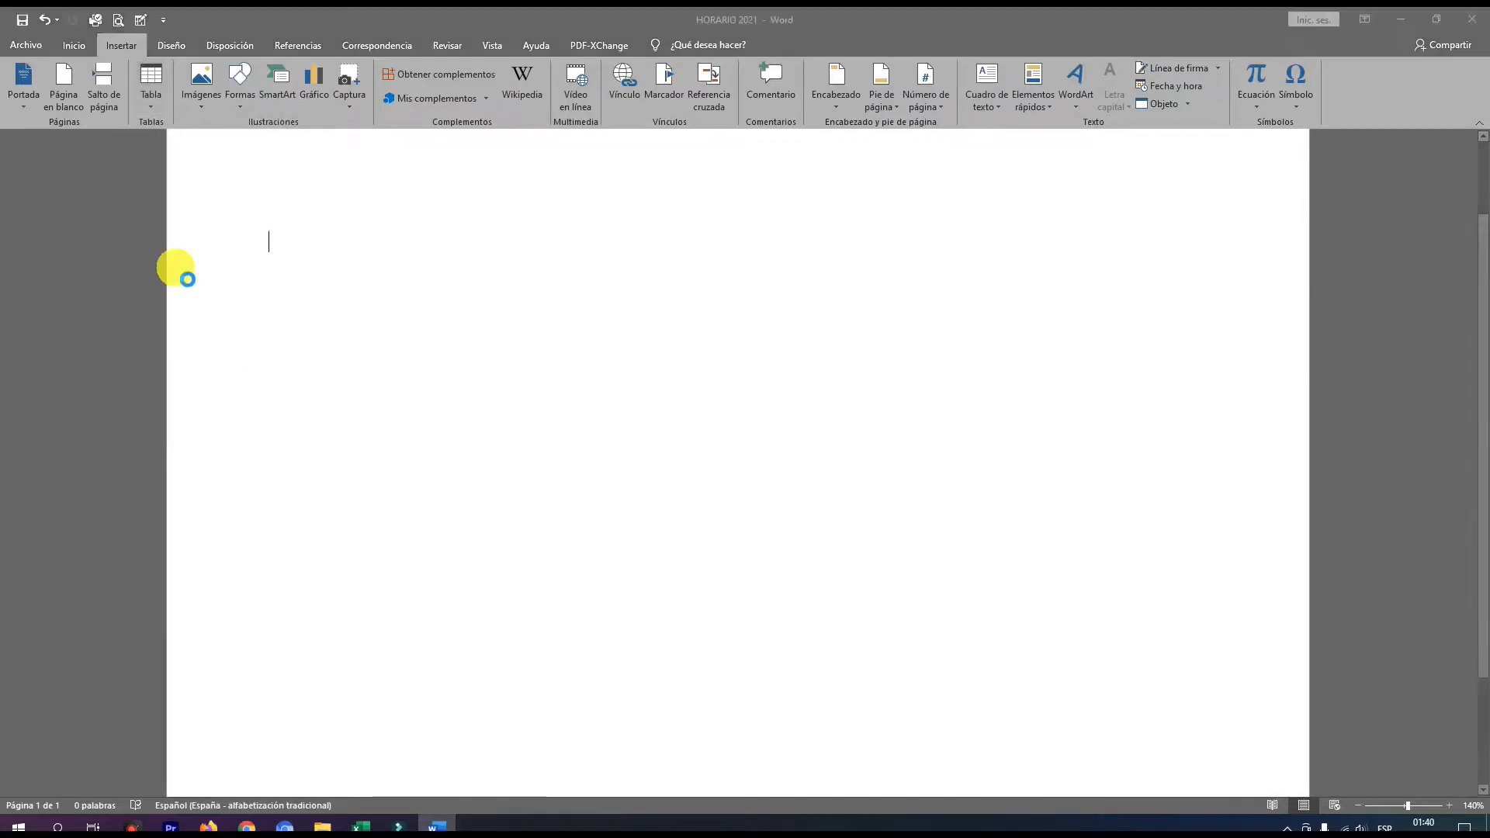
drag(665, 305, 613, 220)
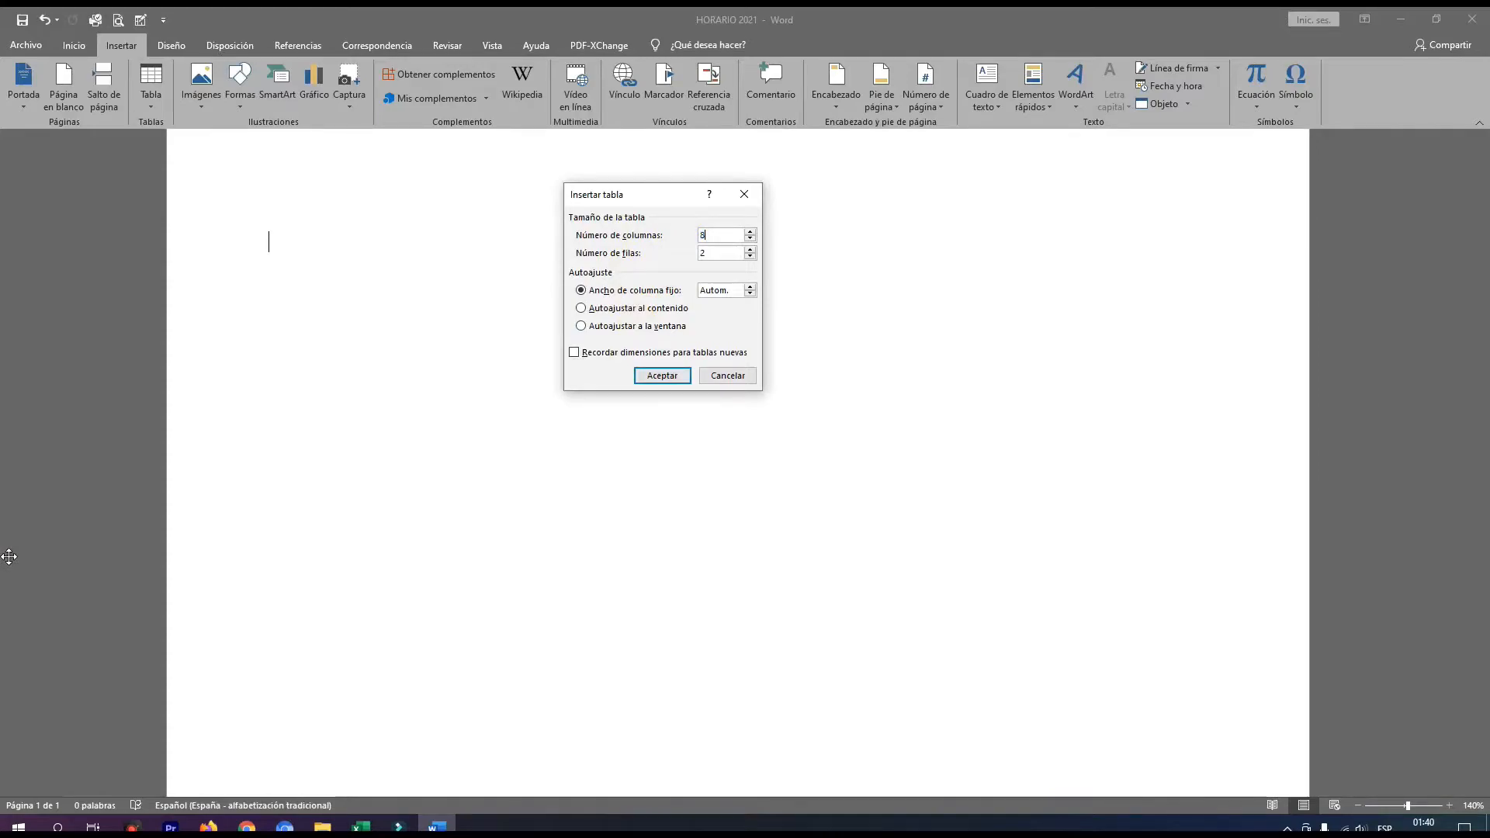
click(718, 257)
drag(706, 256, 694, 255)
text(6)
click(662, 378)
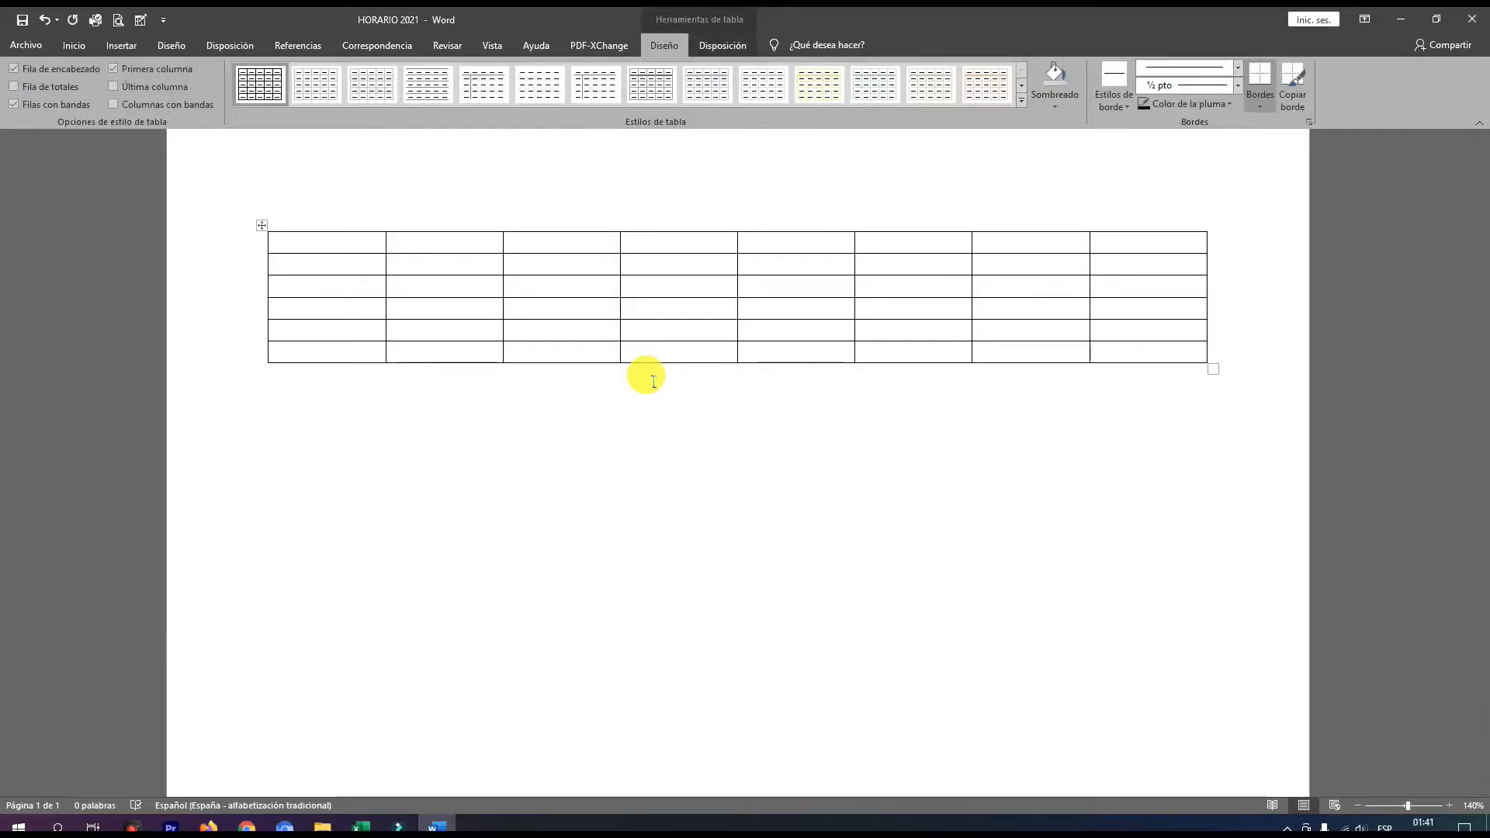
Draw diagonal lines across the table's second-row, second-column cell and its third-row, third-column cell with the Draw Table tool.
click(119, 47)
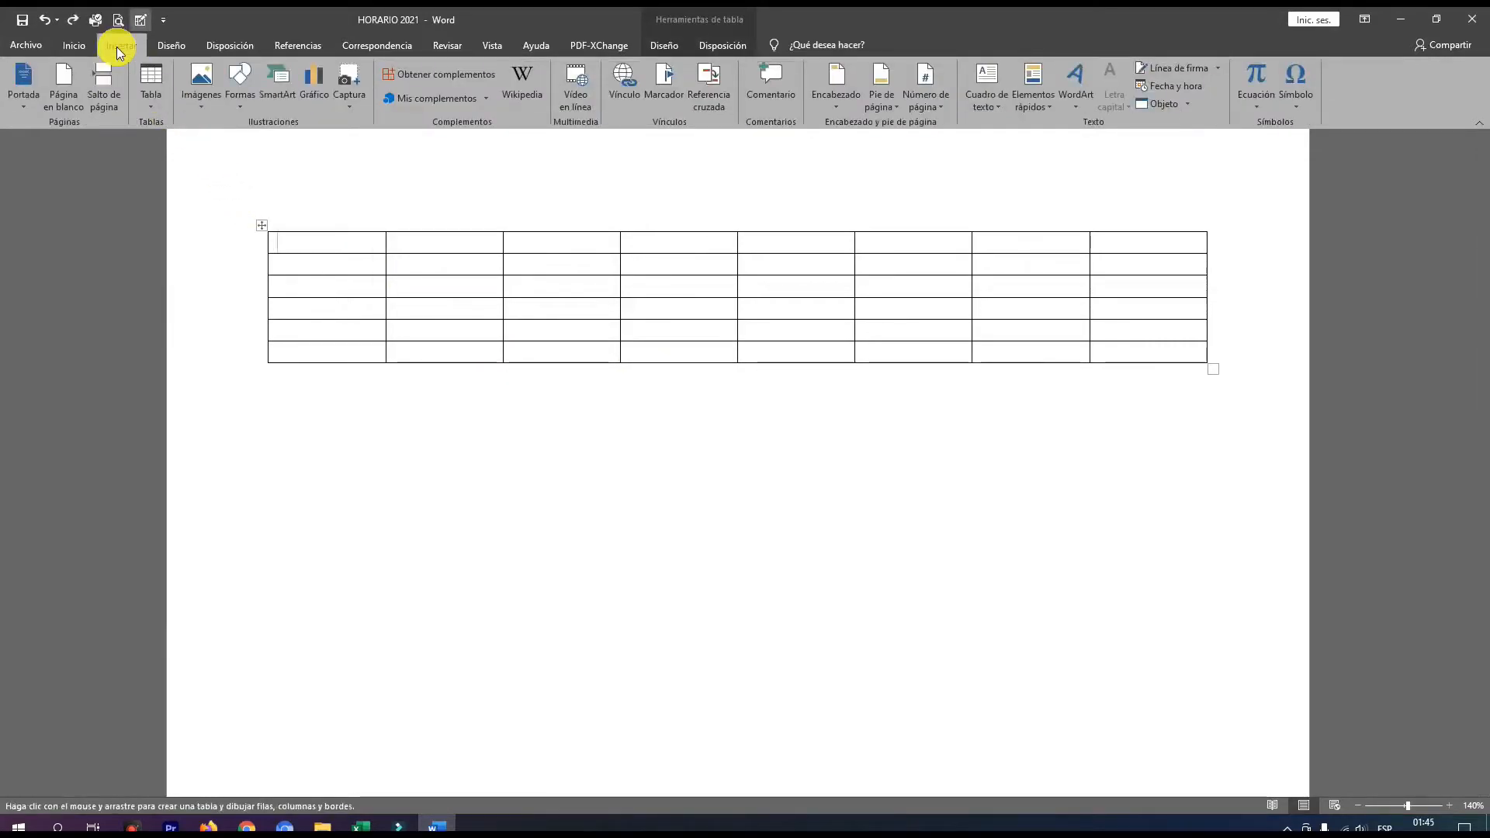
click(155, 109)
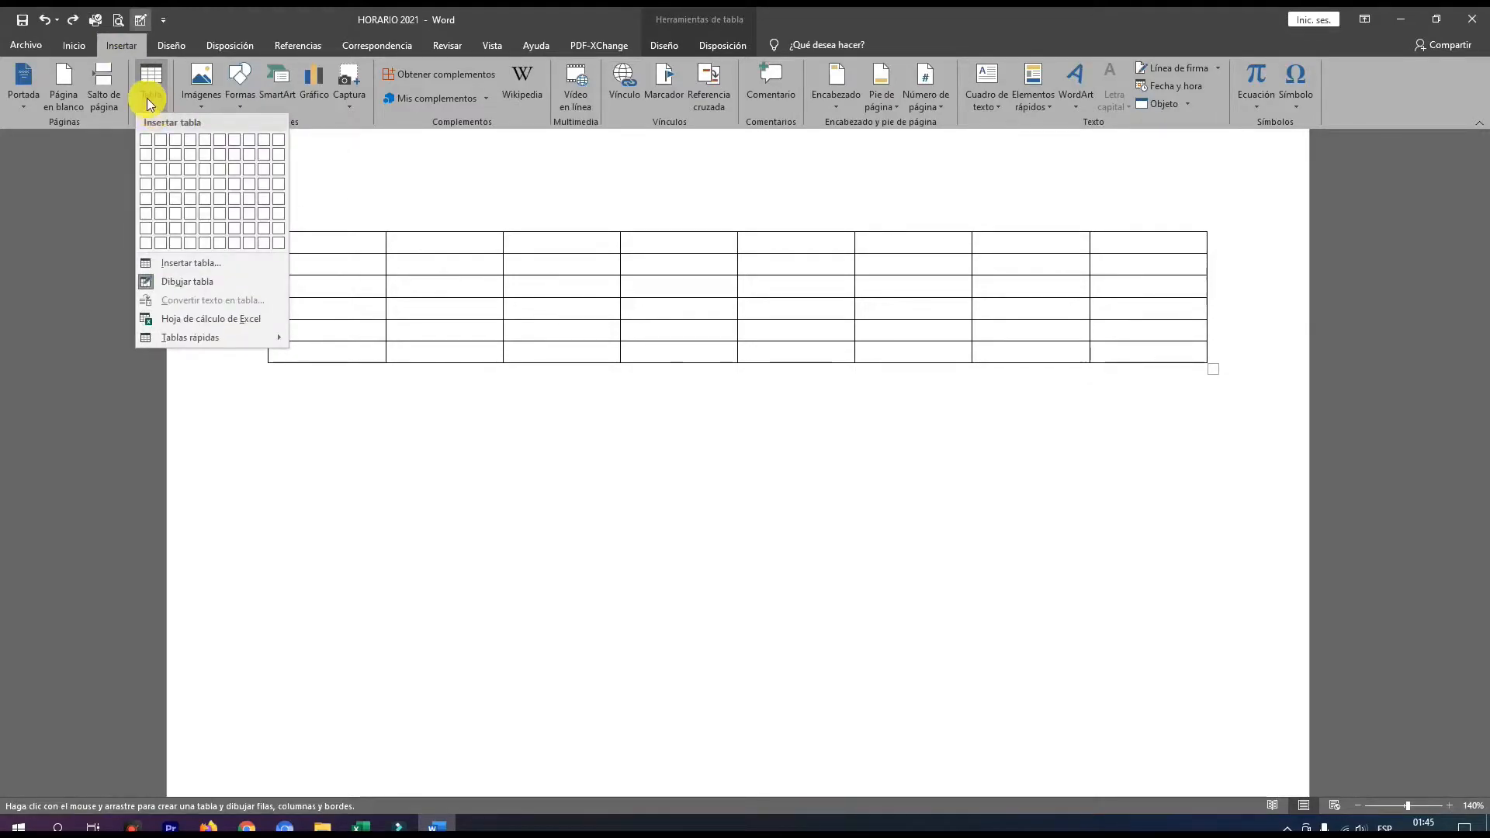
click(192, 282)
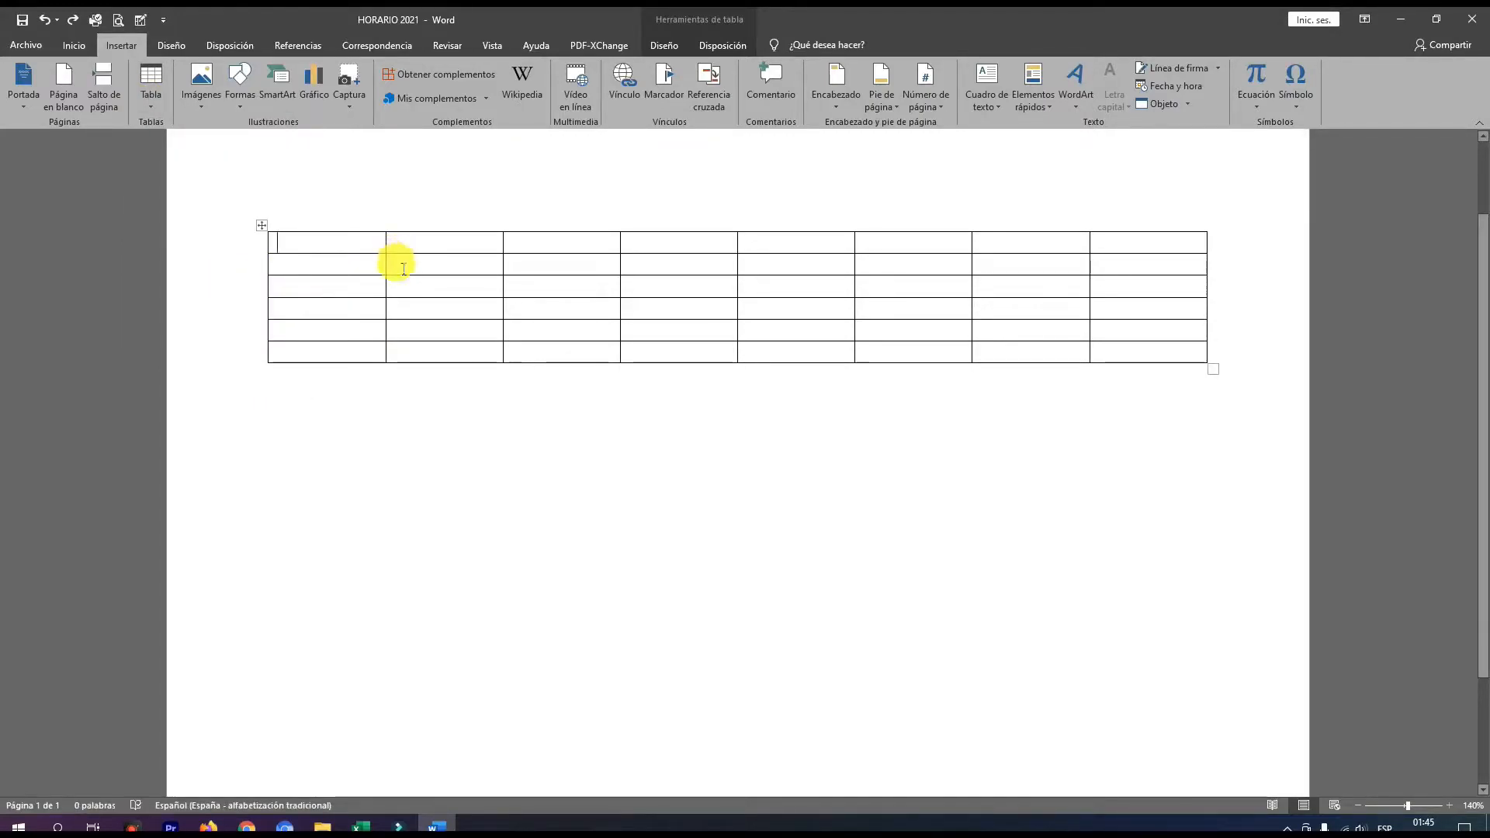
click(152, 87)
click(186, 281)
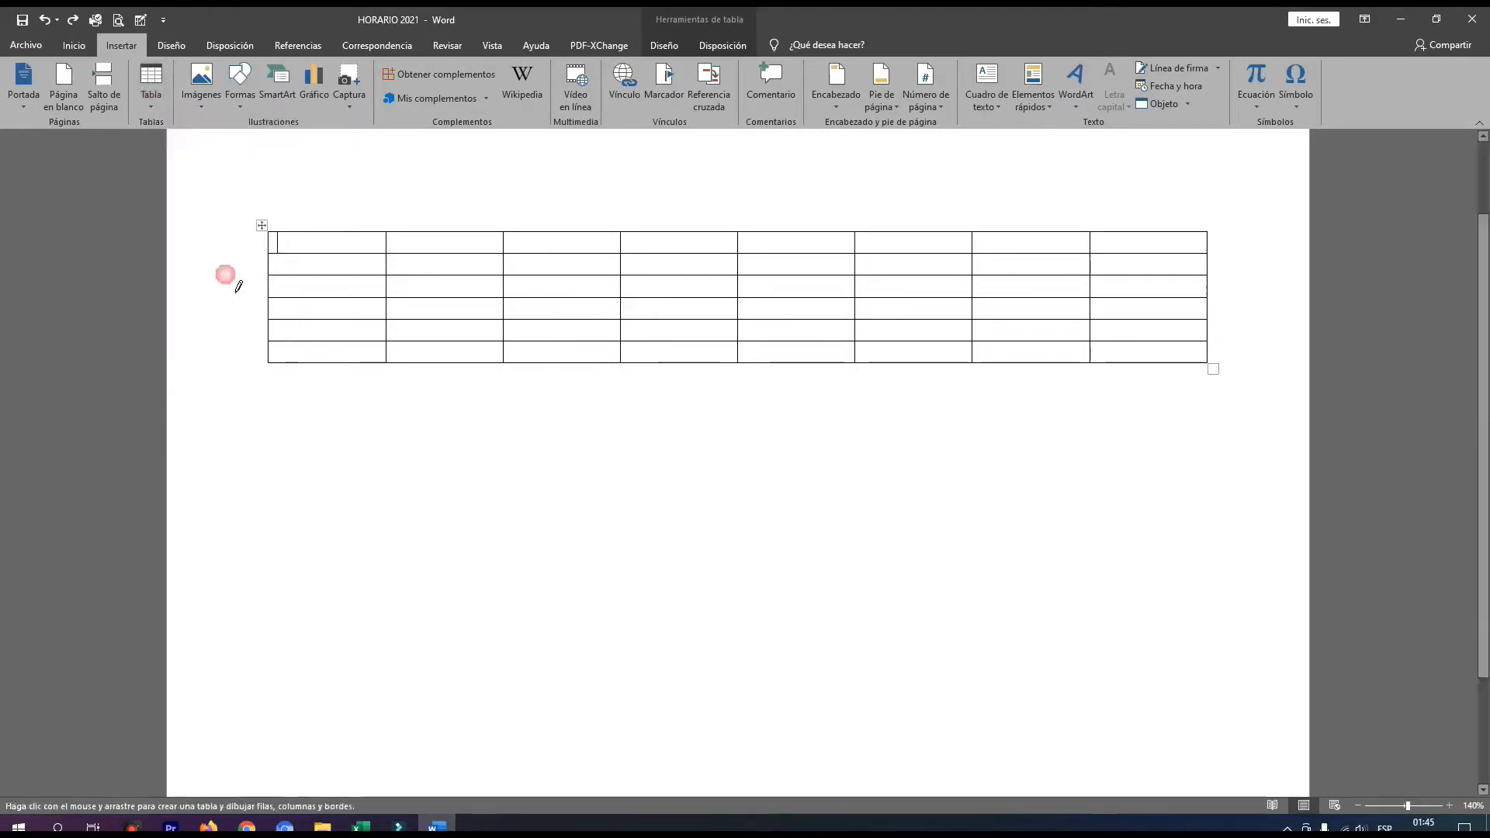
drag(398, 270, 525, 294)
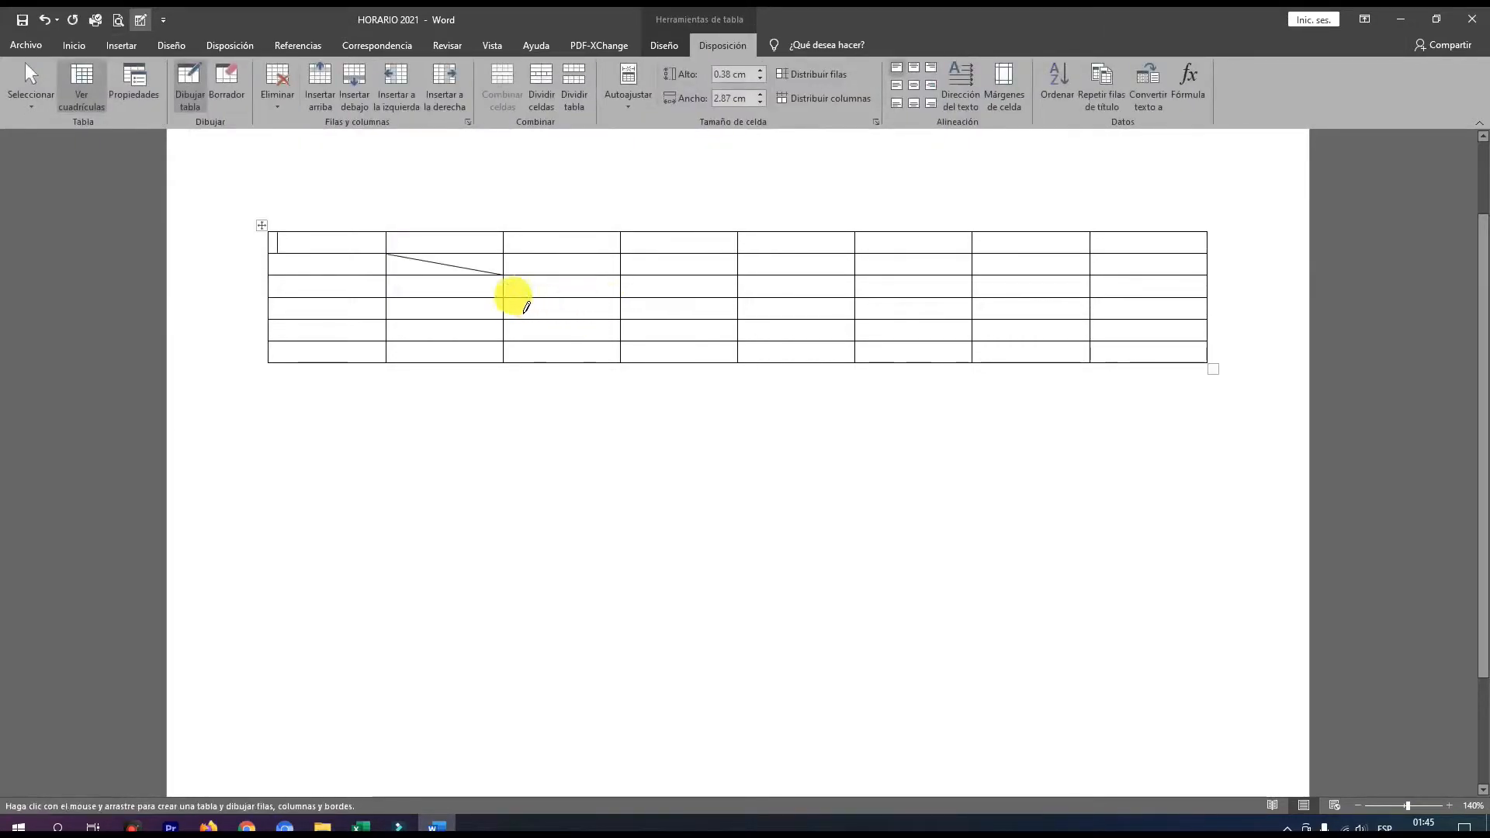
drag(554, 301, 627, 287)
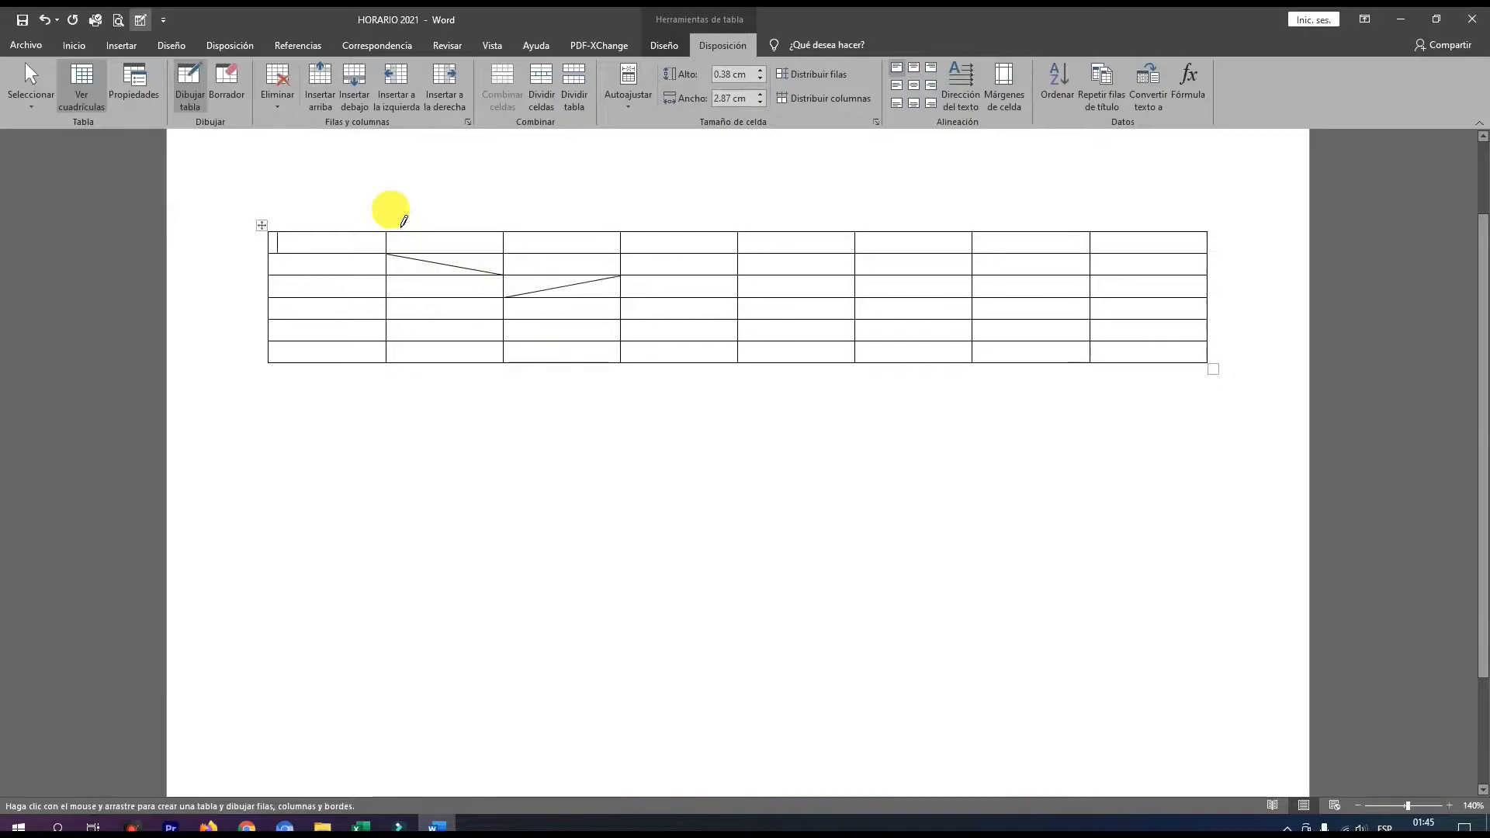
Insert a table of 10 columns by 8 rows on the second page of Documento1.
click(117, 47)
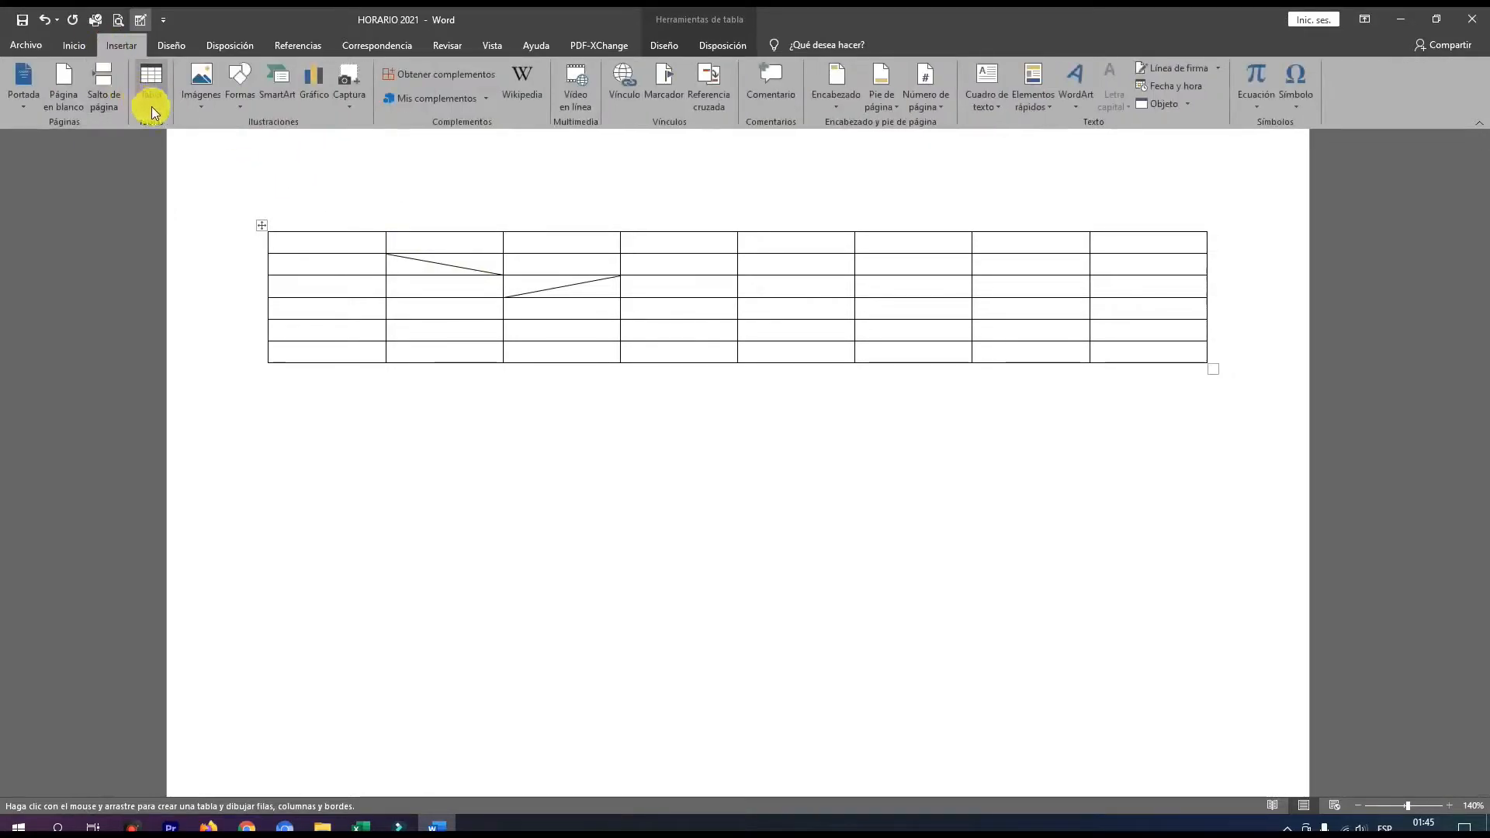
click(152, 111)
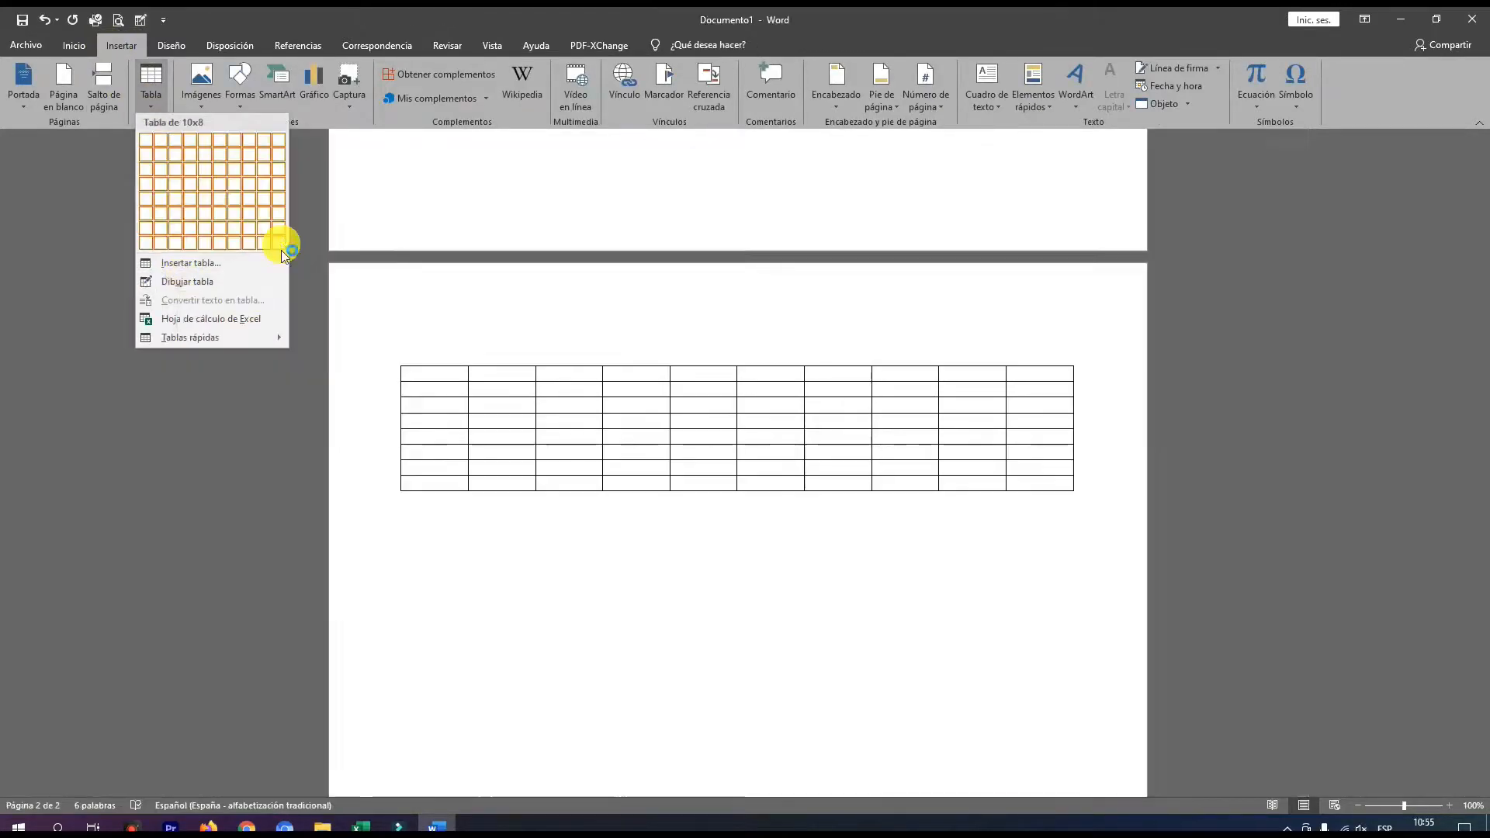
click(281, 244)
Compare the new table with the schedule on page 1 and delete the new table's last four columns.
scroll(613, 450, up, 5)
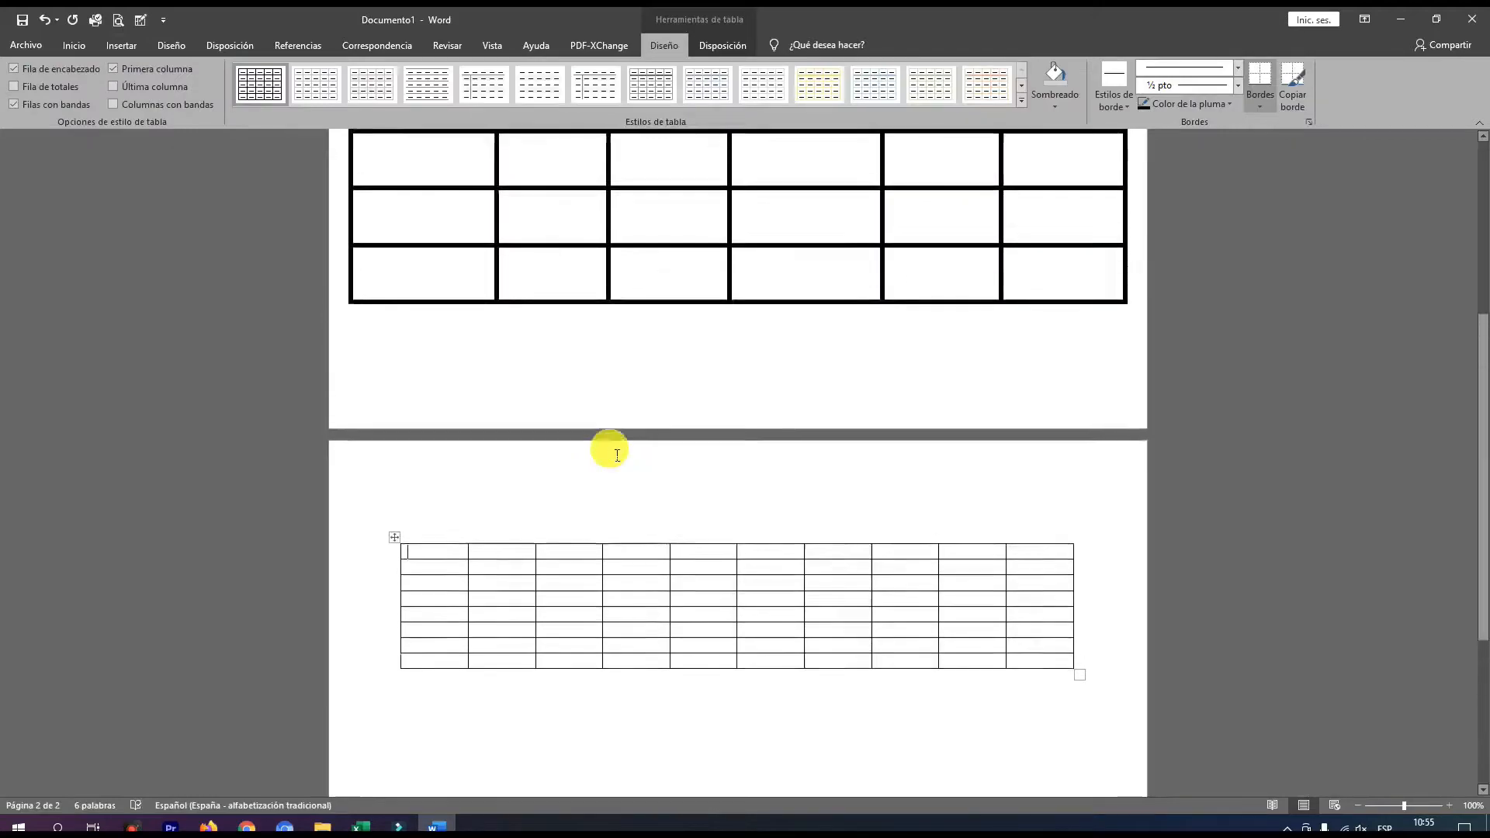
scroll(613, 450, up, 3)
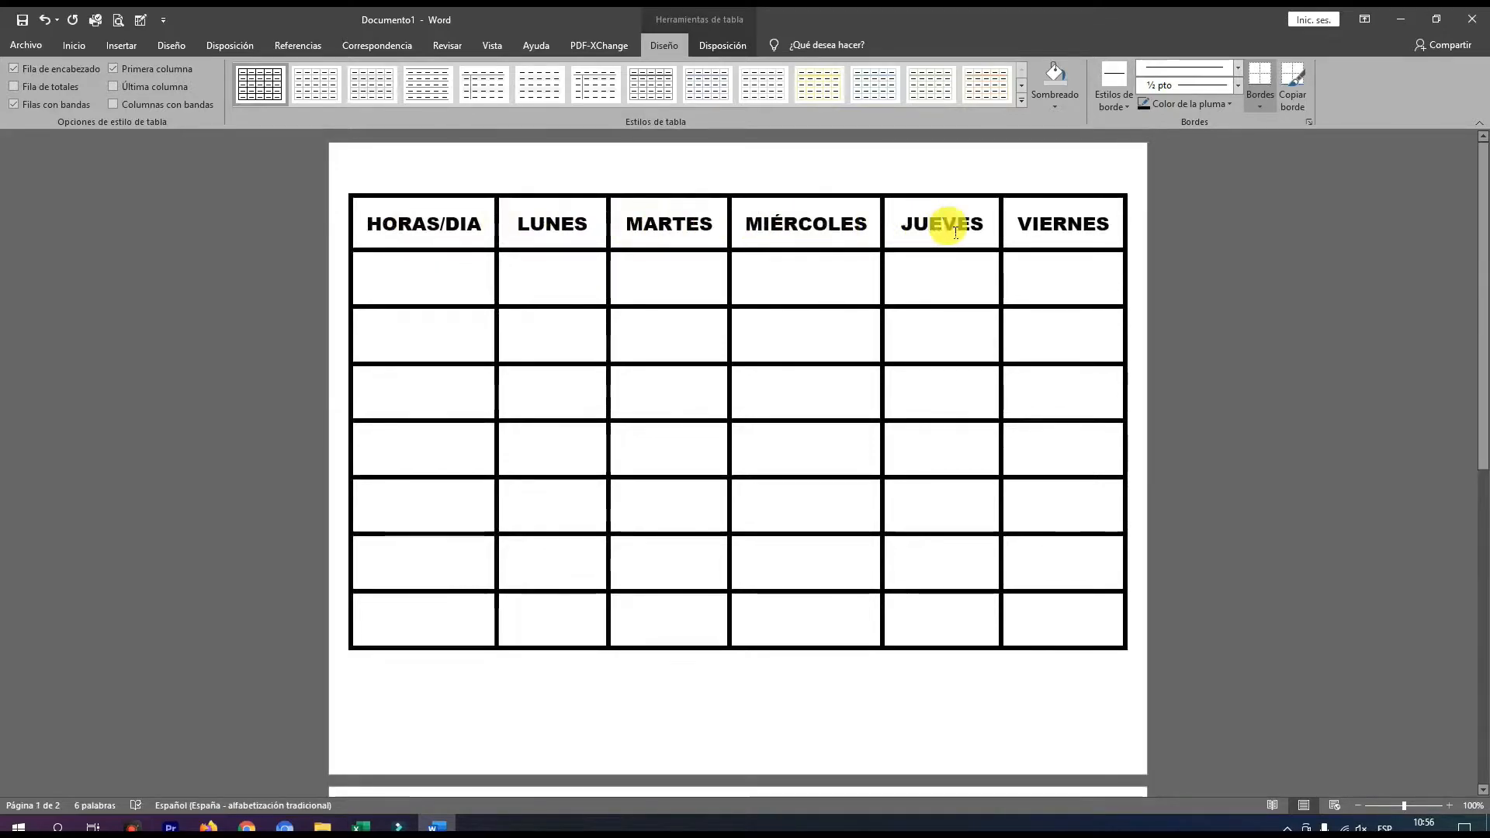
scroll(623, 589, down, 2)
scroll(623, 589, down, 3)
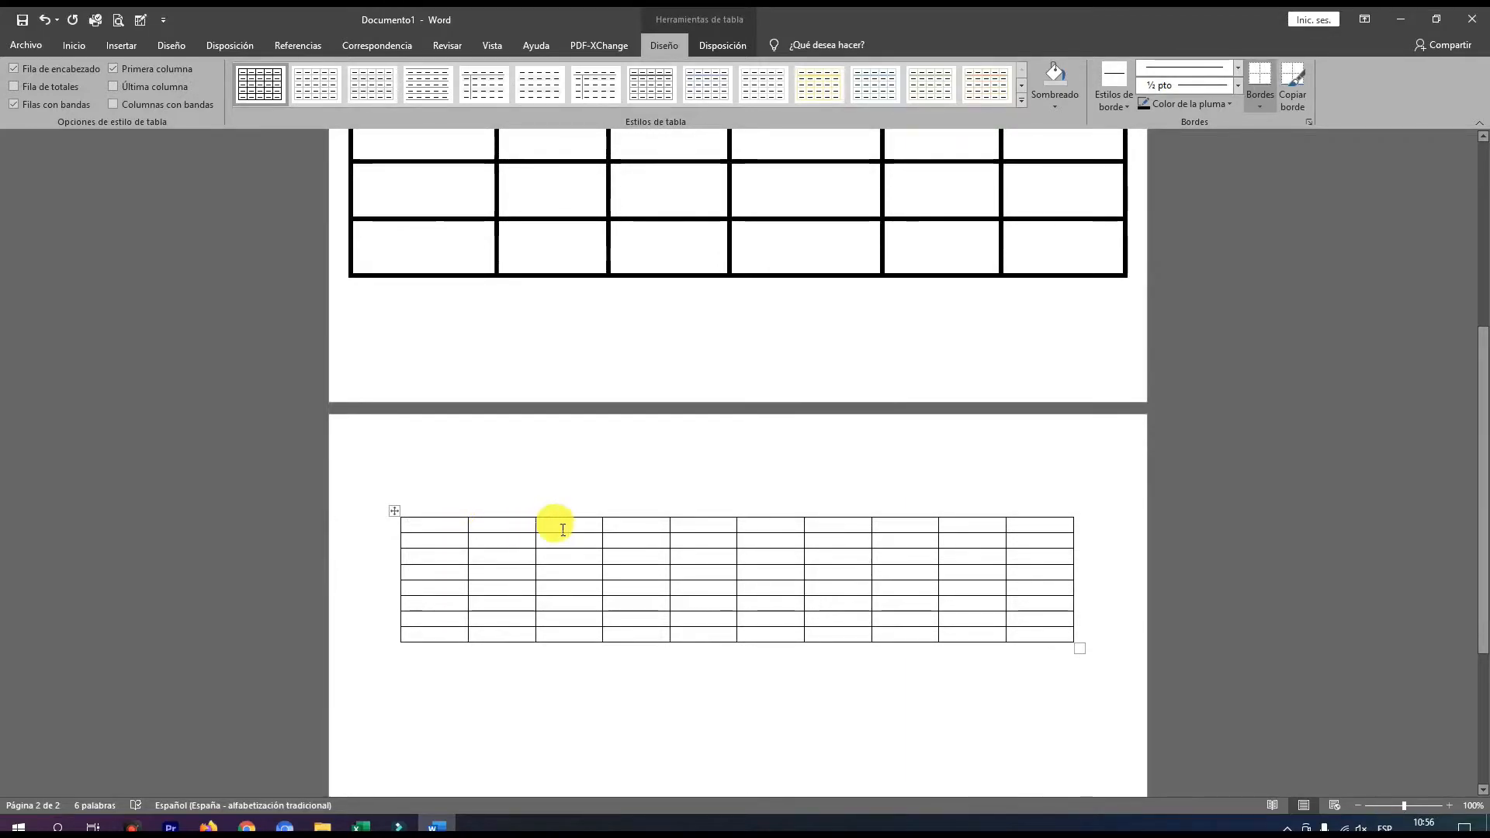
click(756, 527)
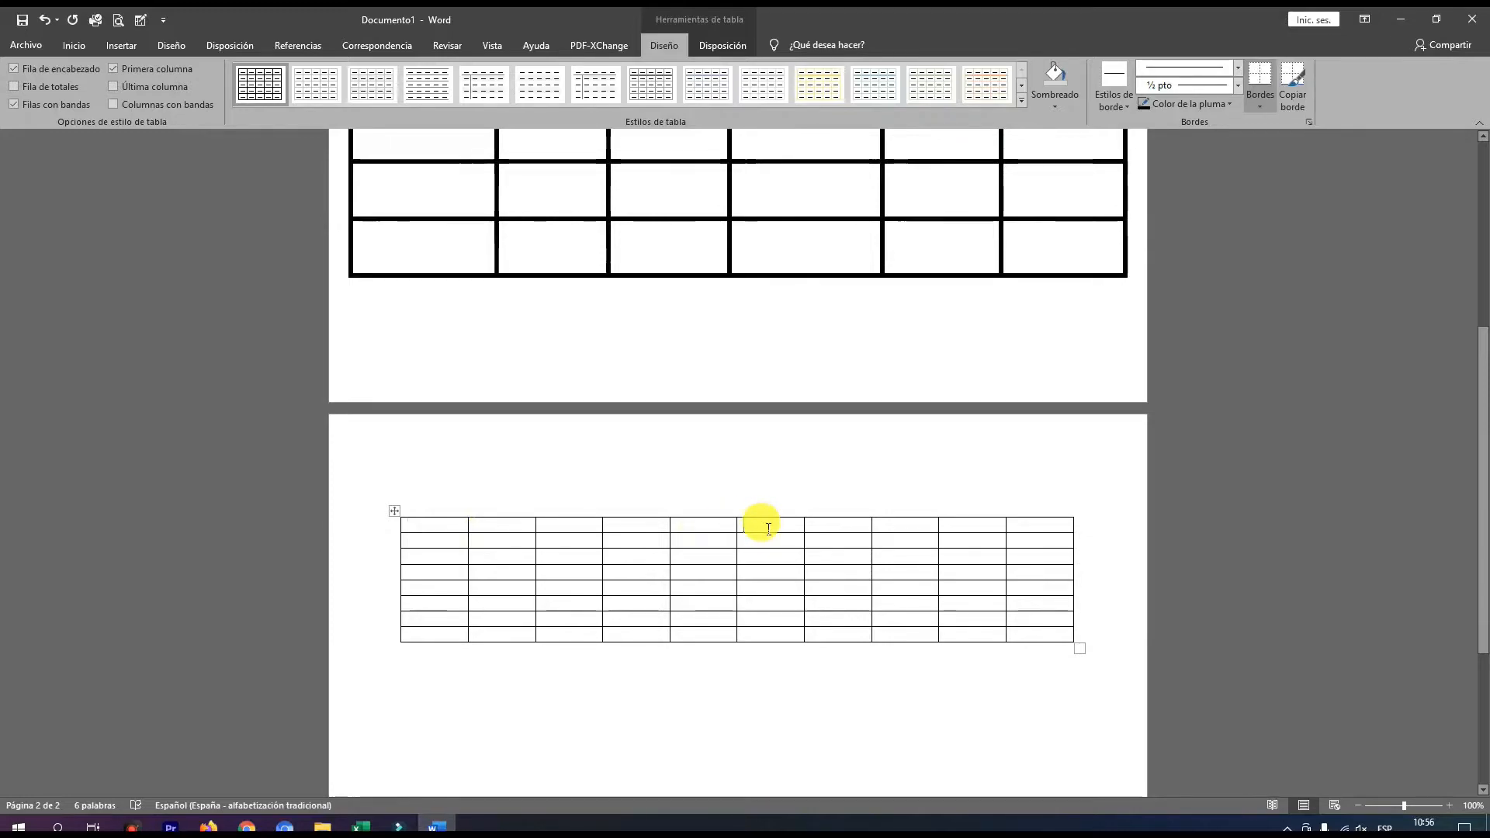
click(794, 530)
click(827, 531)
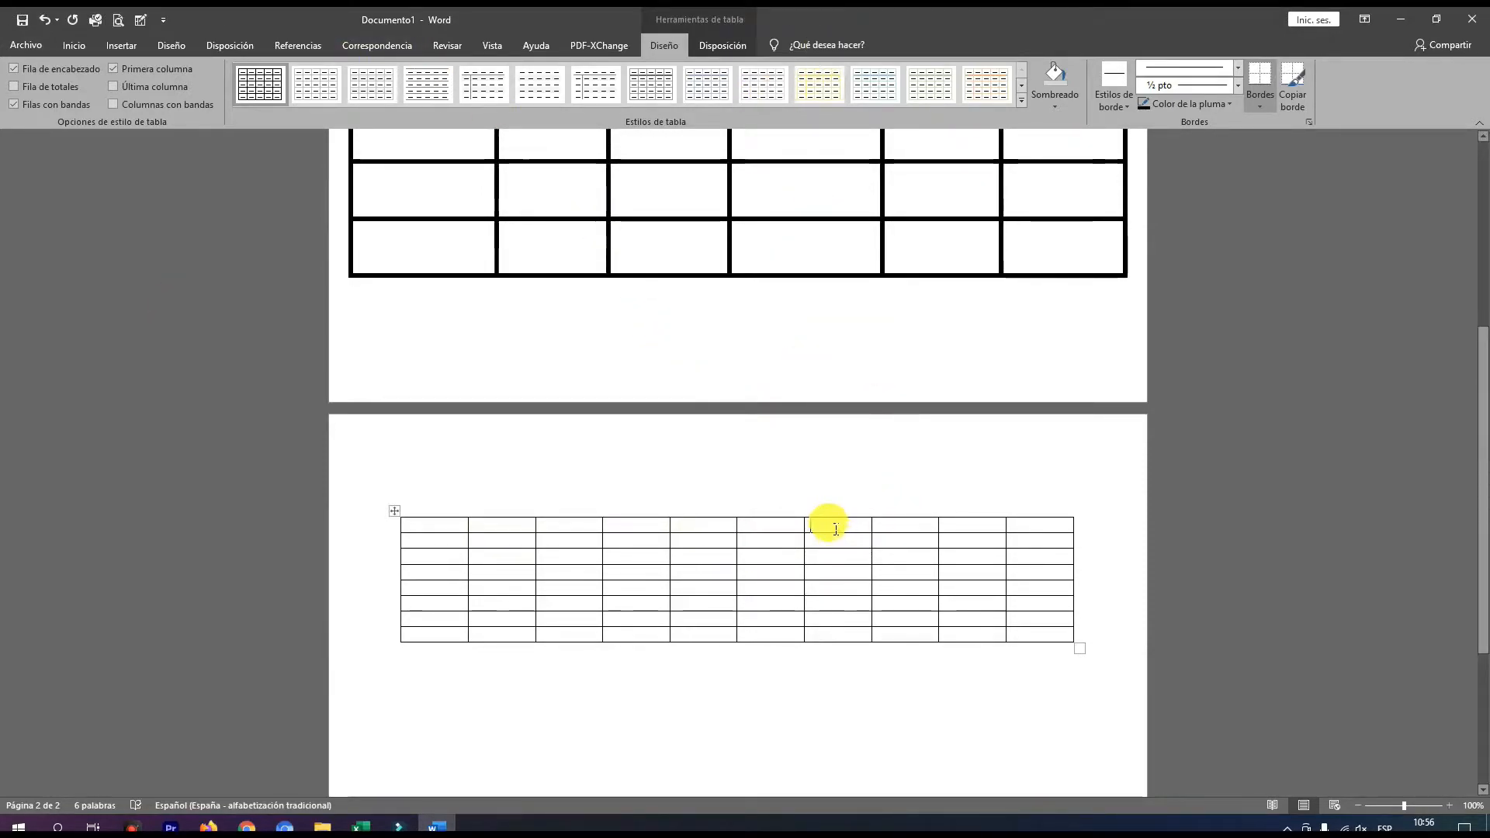
drag(835, 528, 1068, 646)
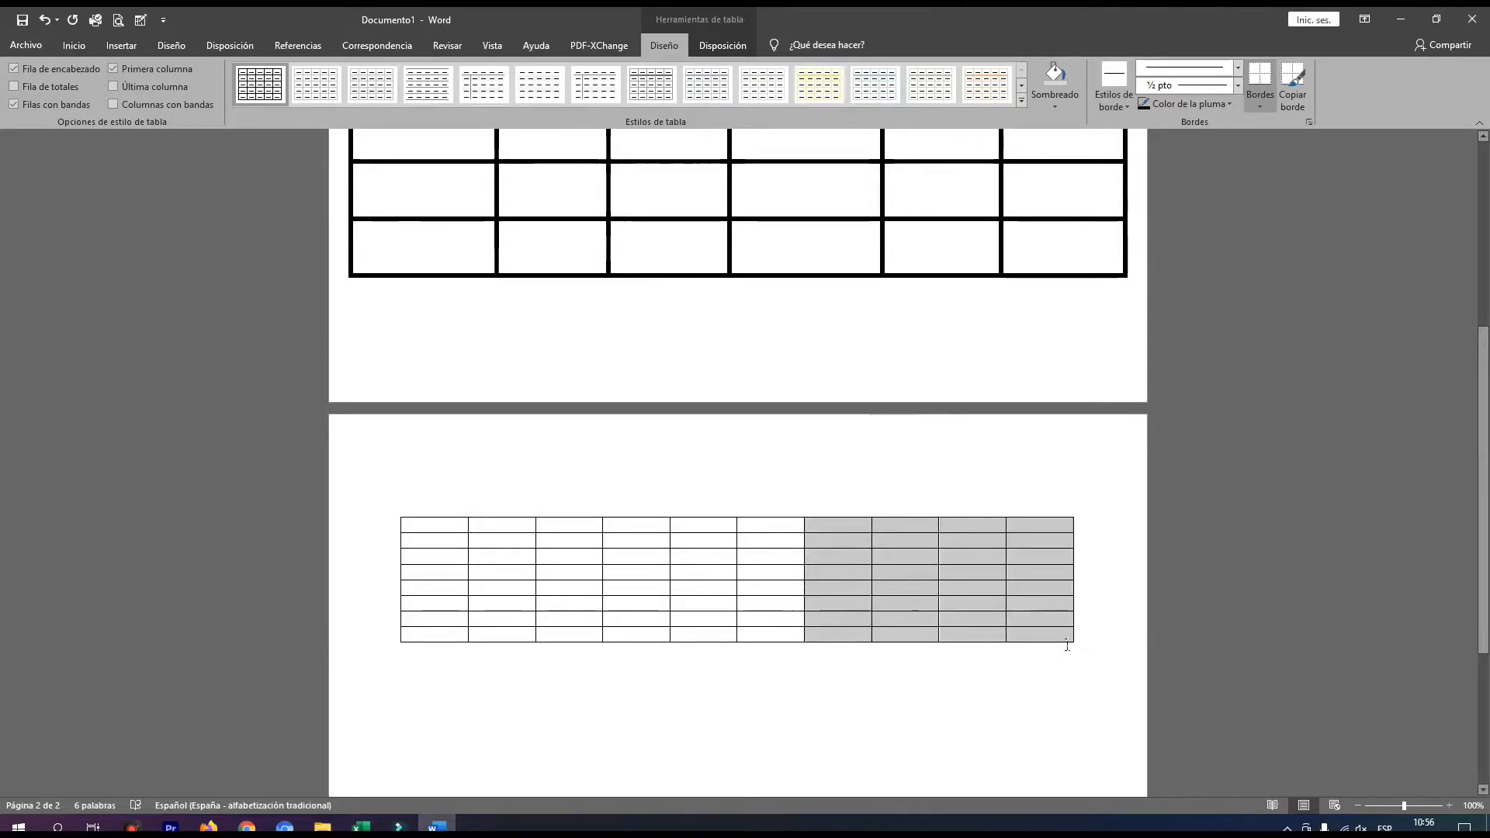
right_click(828, 526)
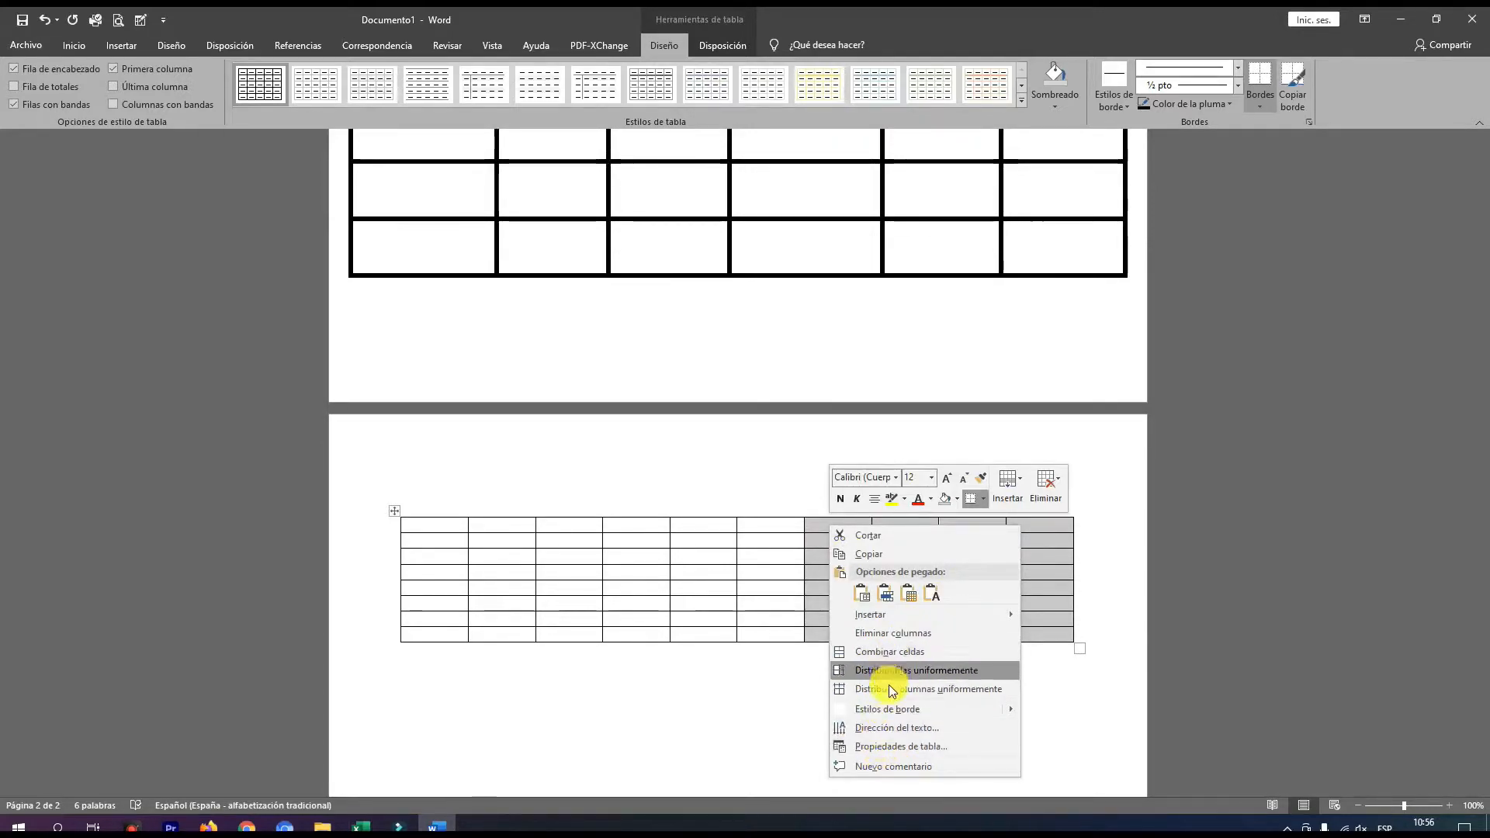
right_click(821, 528)
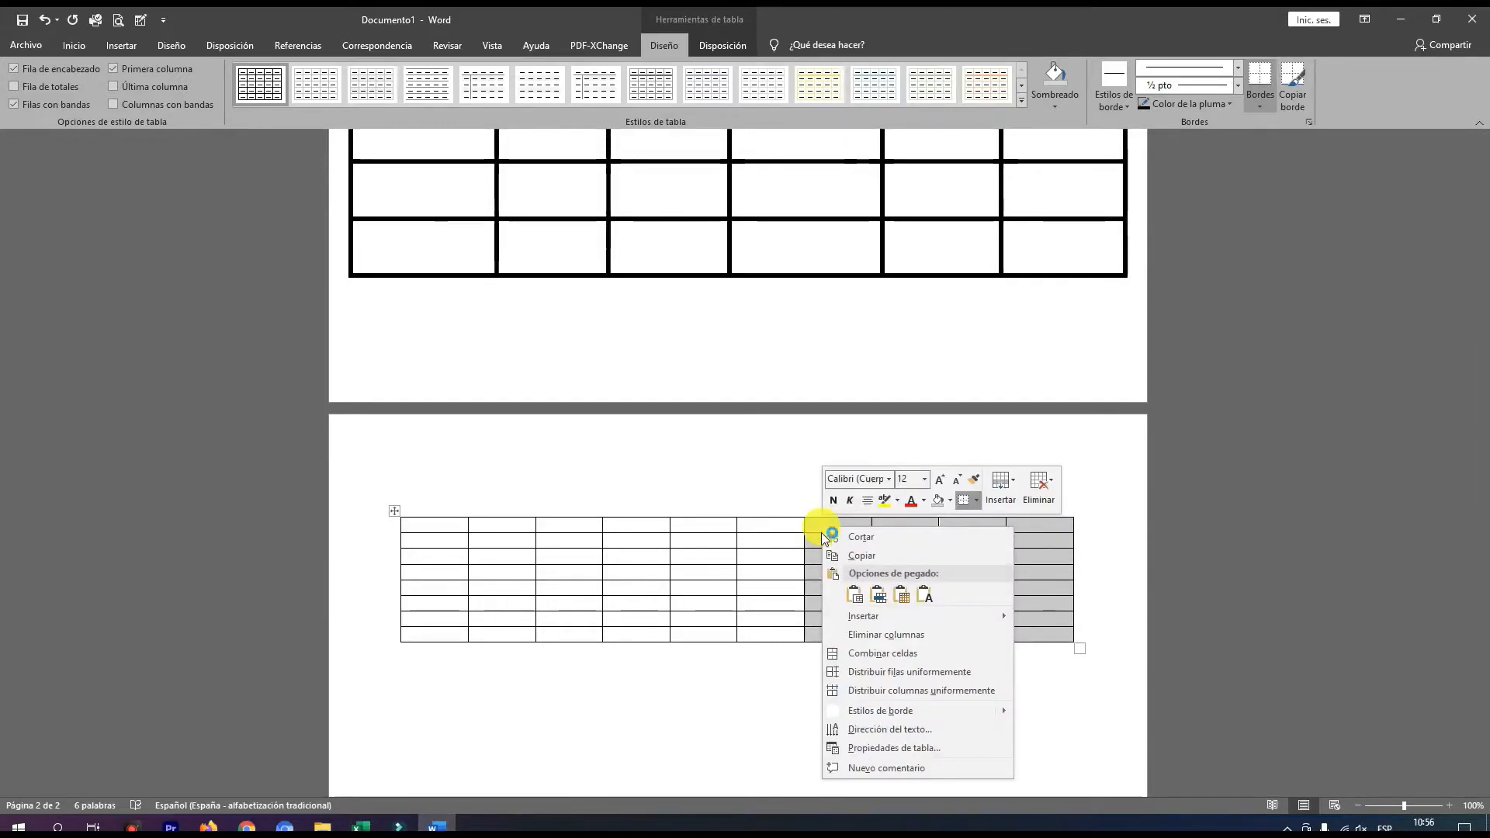
click(859, 638)
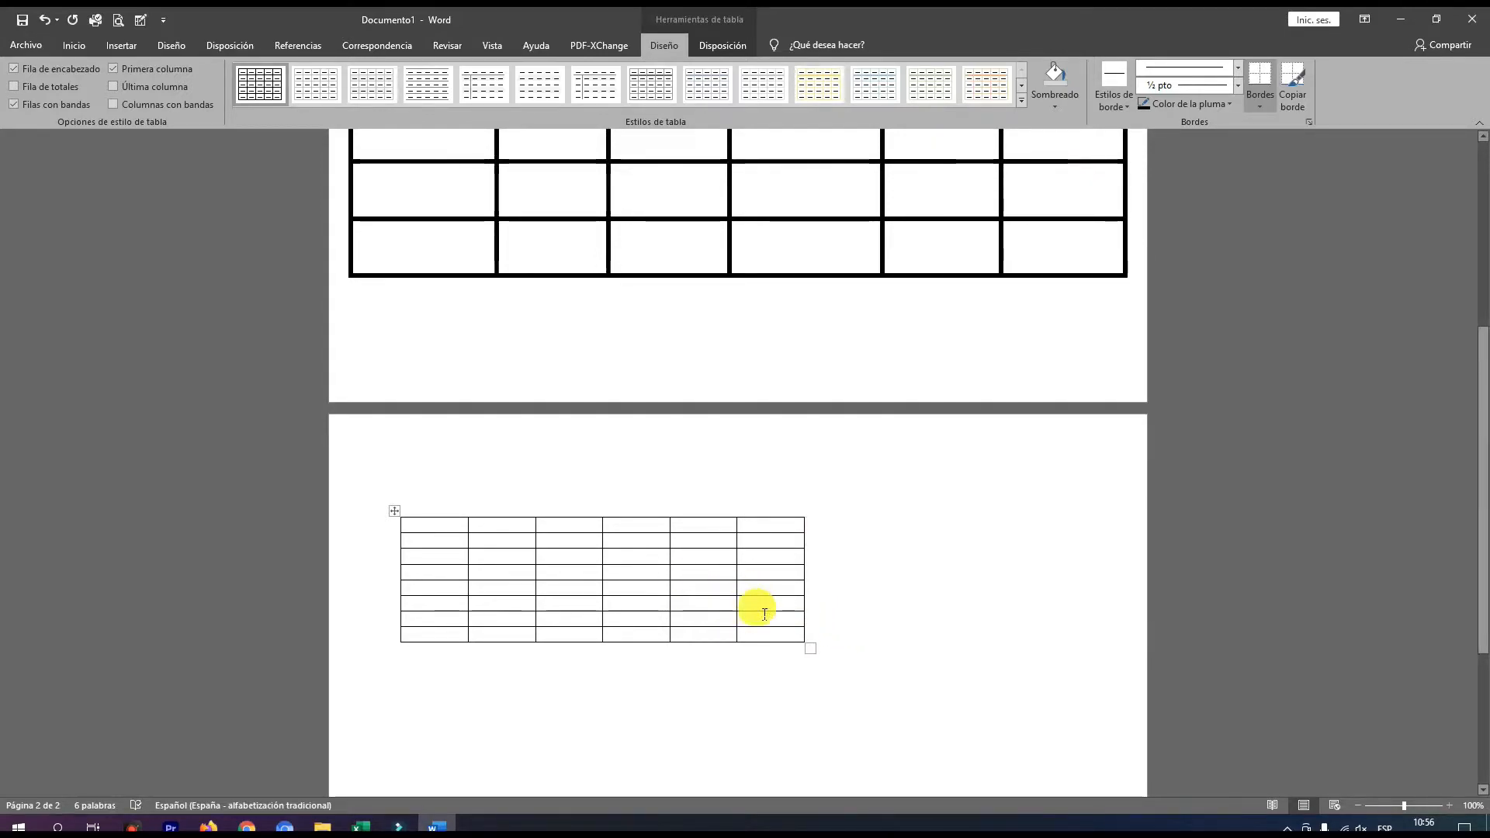
Copy the header texts HORAS/DIA through VIERNES from the page 1 schedule into the first row of the page 2 table.
scroll(765, 614, up, 5)
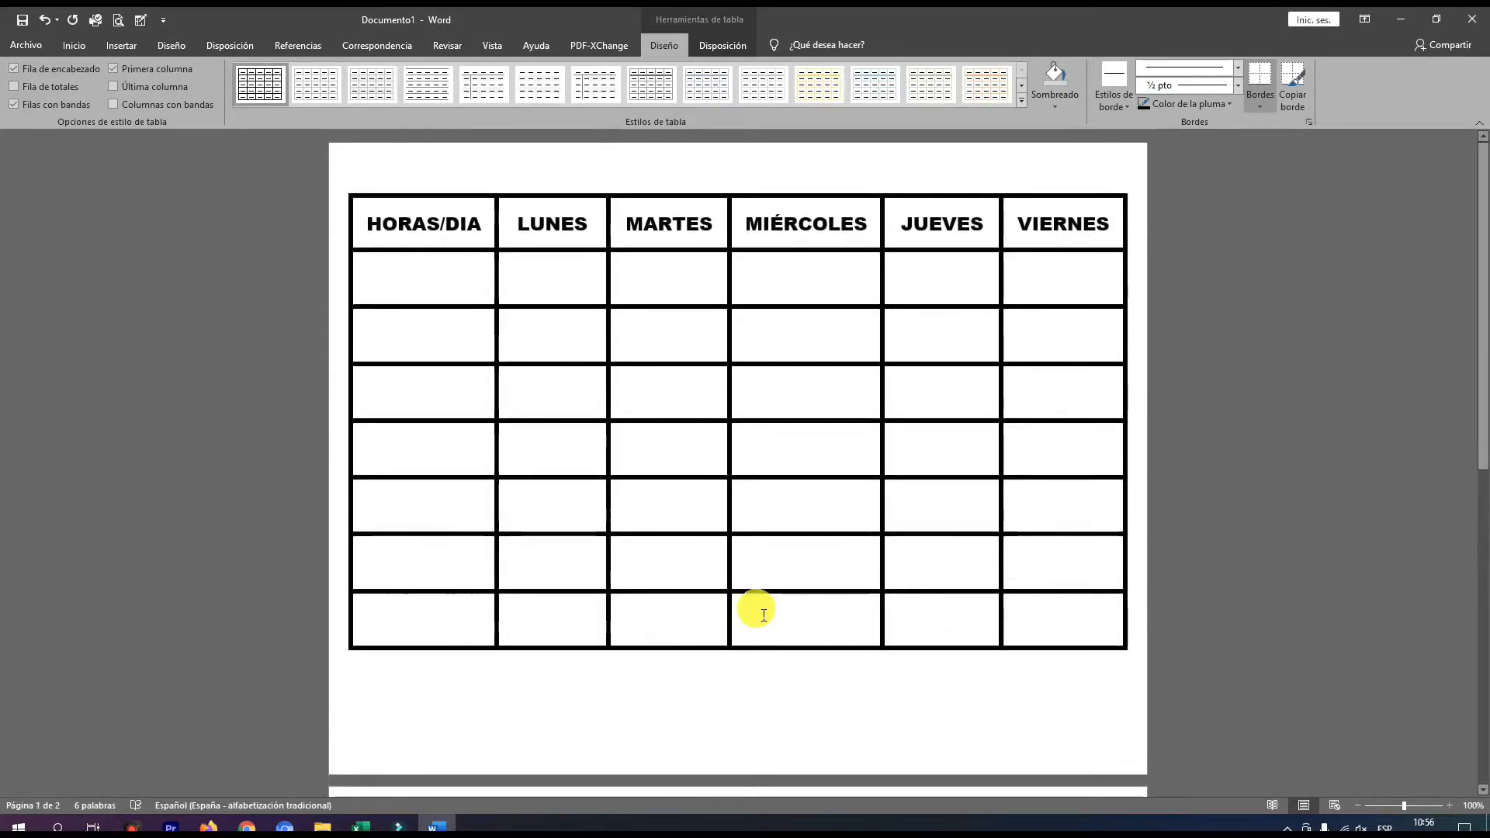
click(366, 225)
drag(529, 226, 1066, 223)
key(ctrl+c)
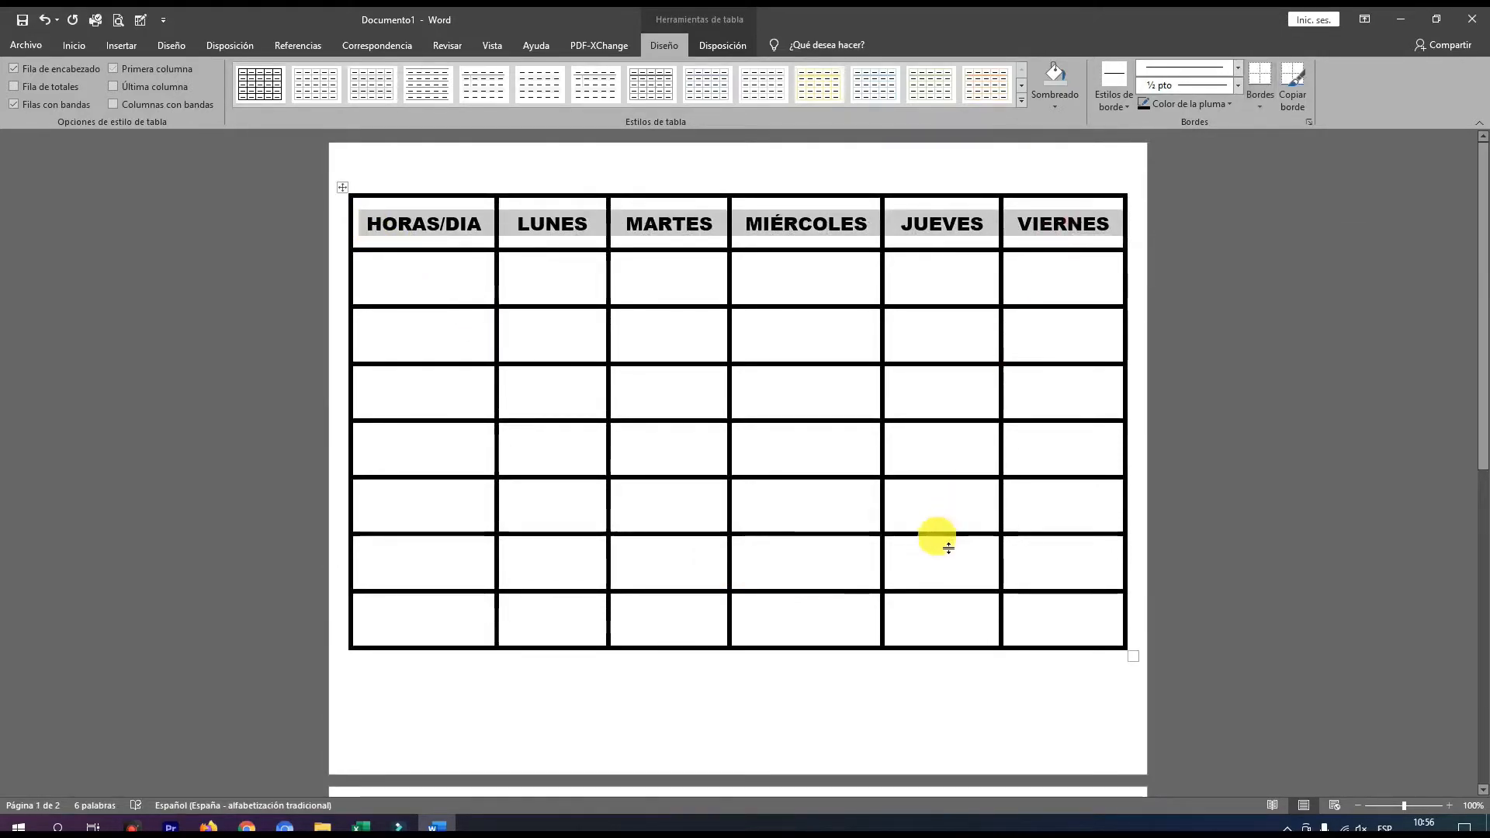
scroll(486, 609, down, 3)
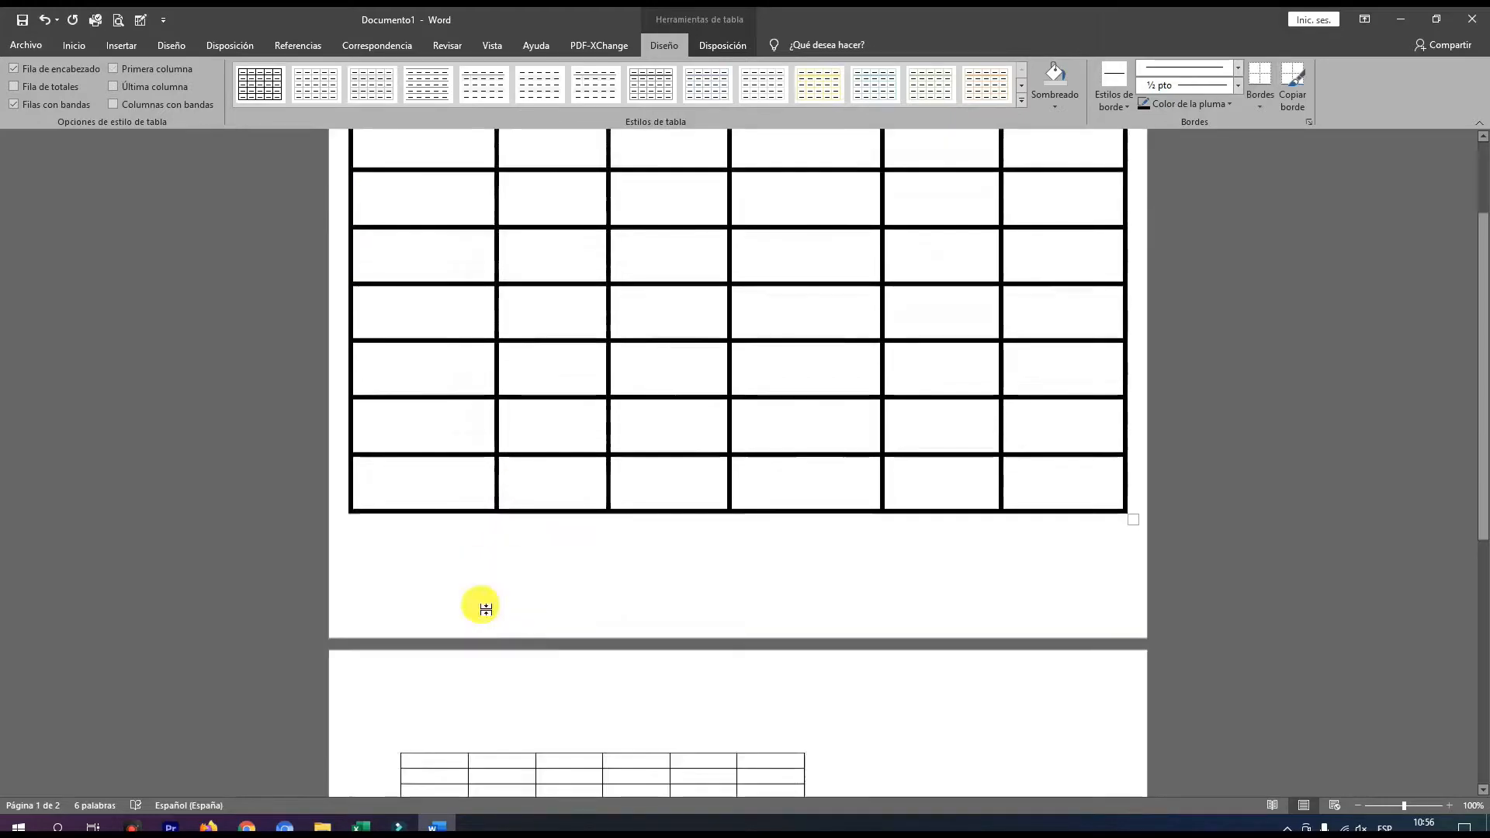
scroll(486, 609, down, 3)
click(433, 568)
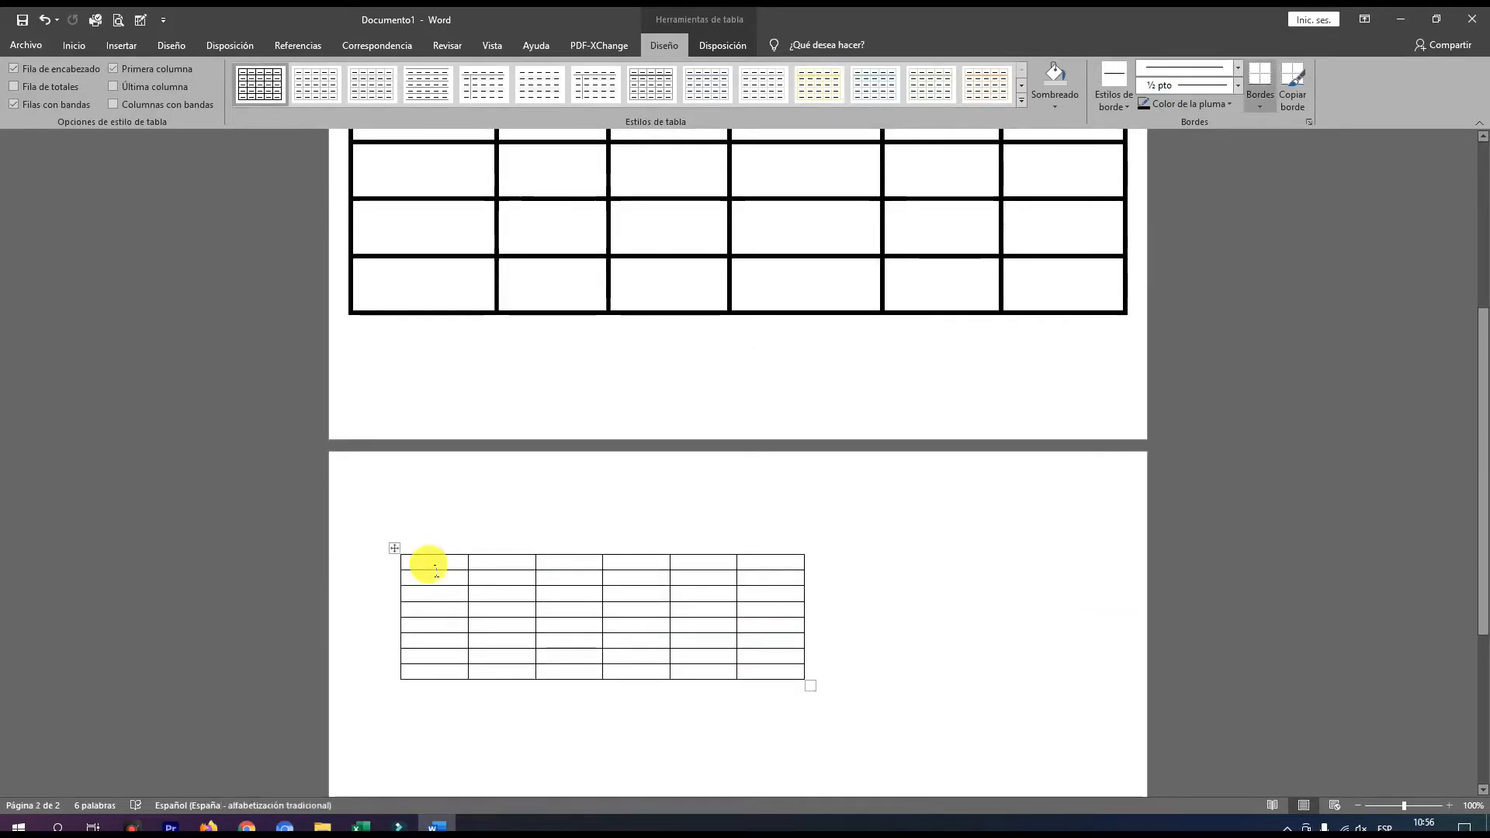
key(ctrl+v)
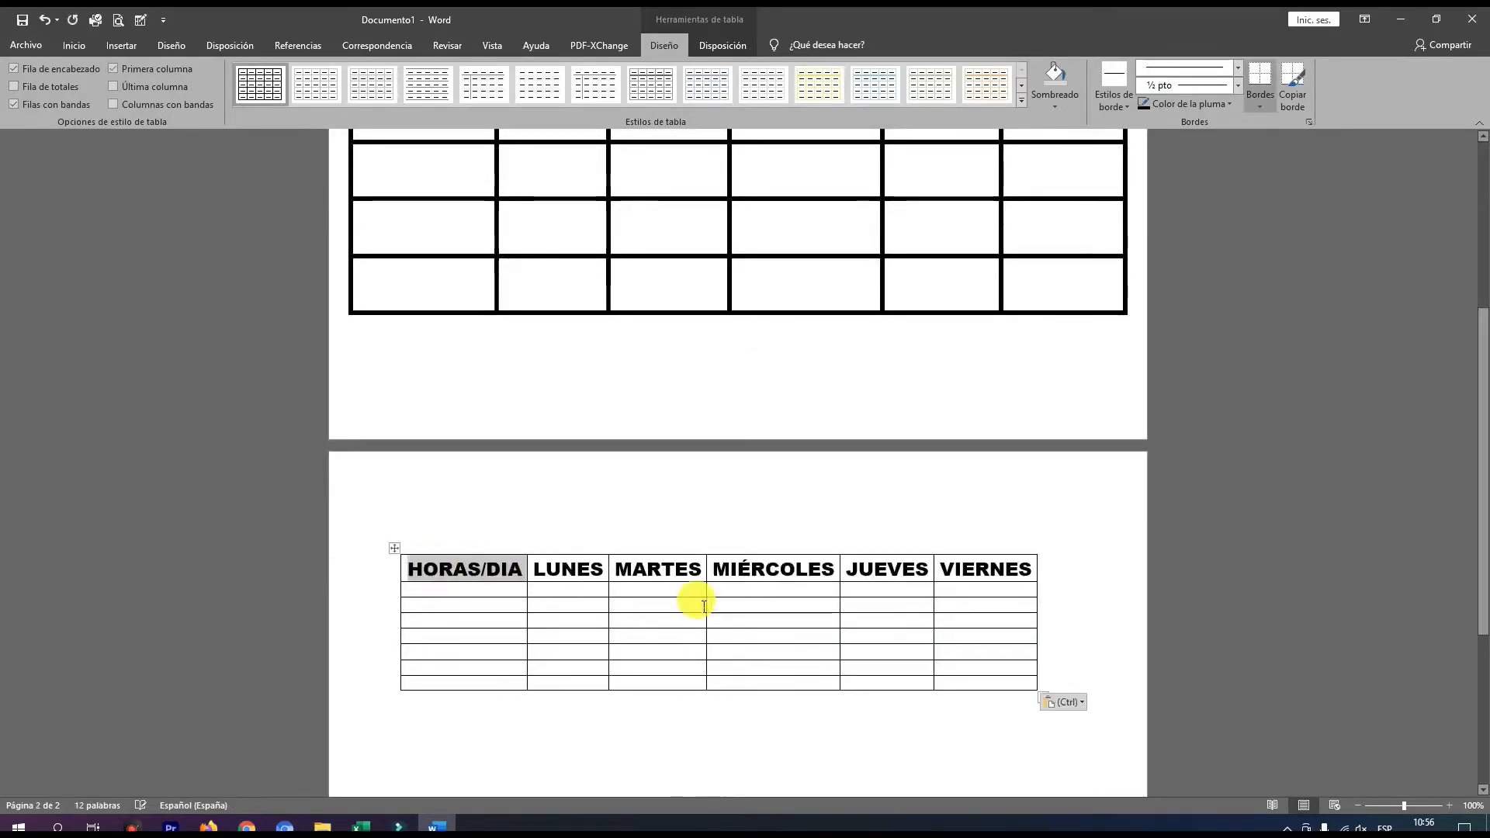
scroll(710, 596, down, 2)
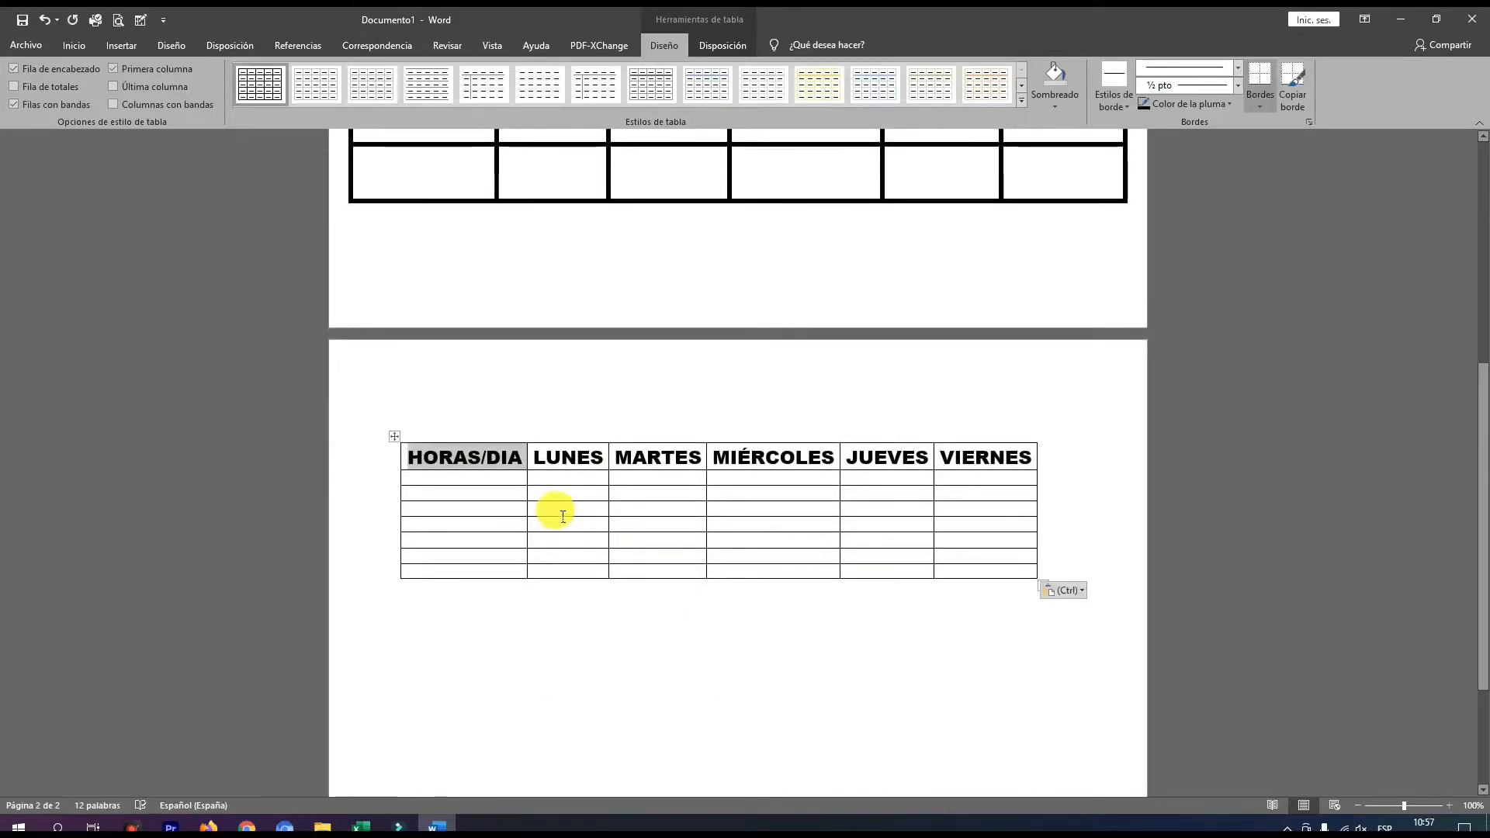
click(492, 479)
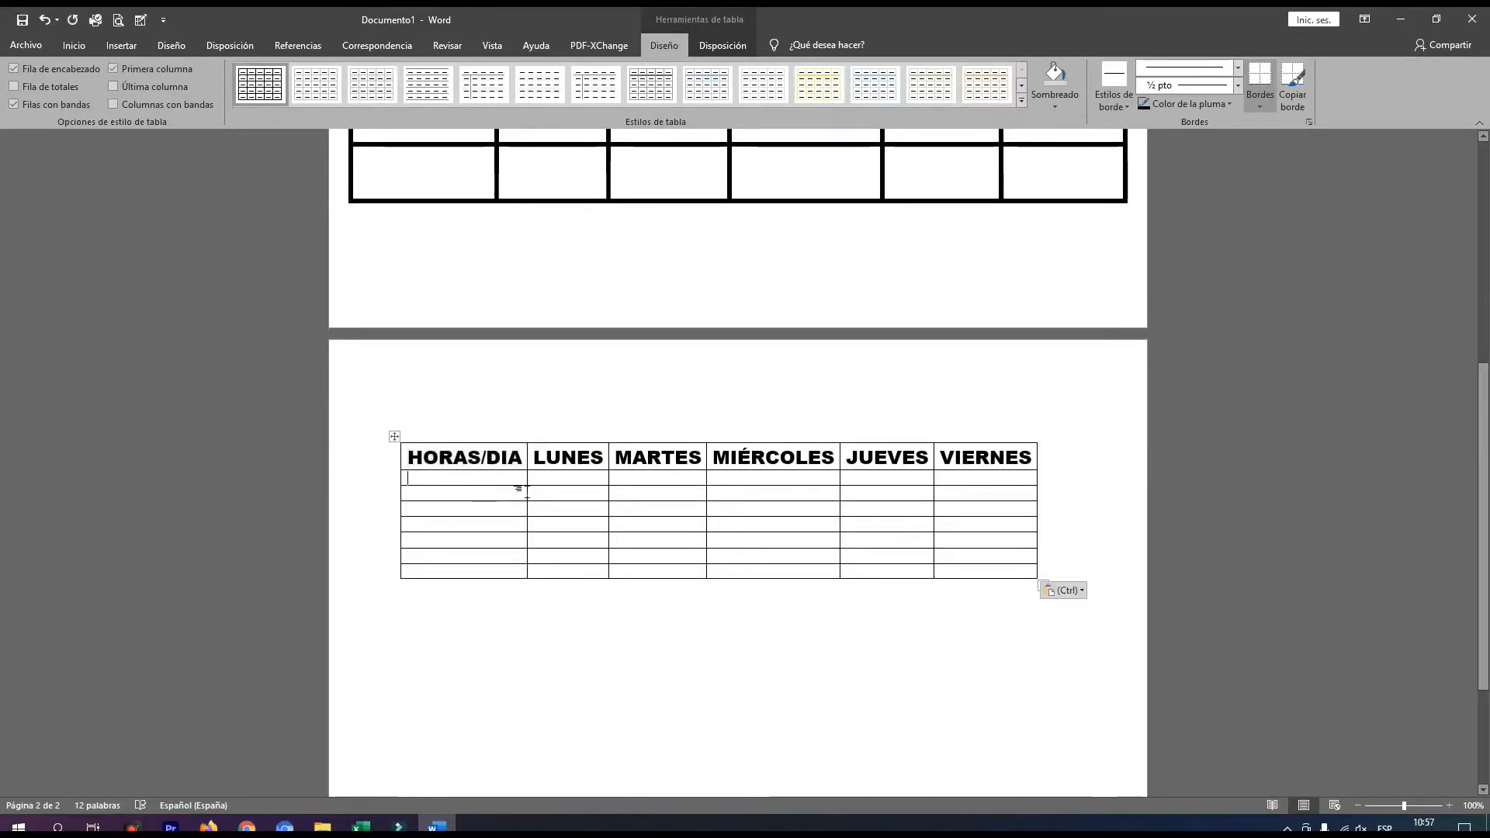
scroll(609, 522, down, 1)
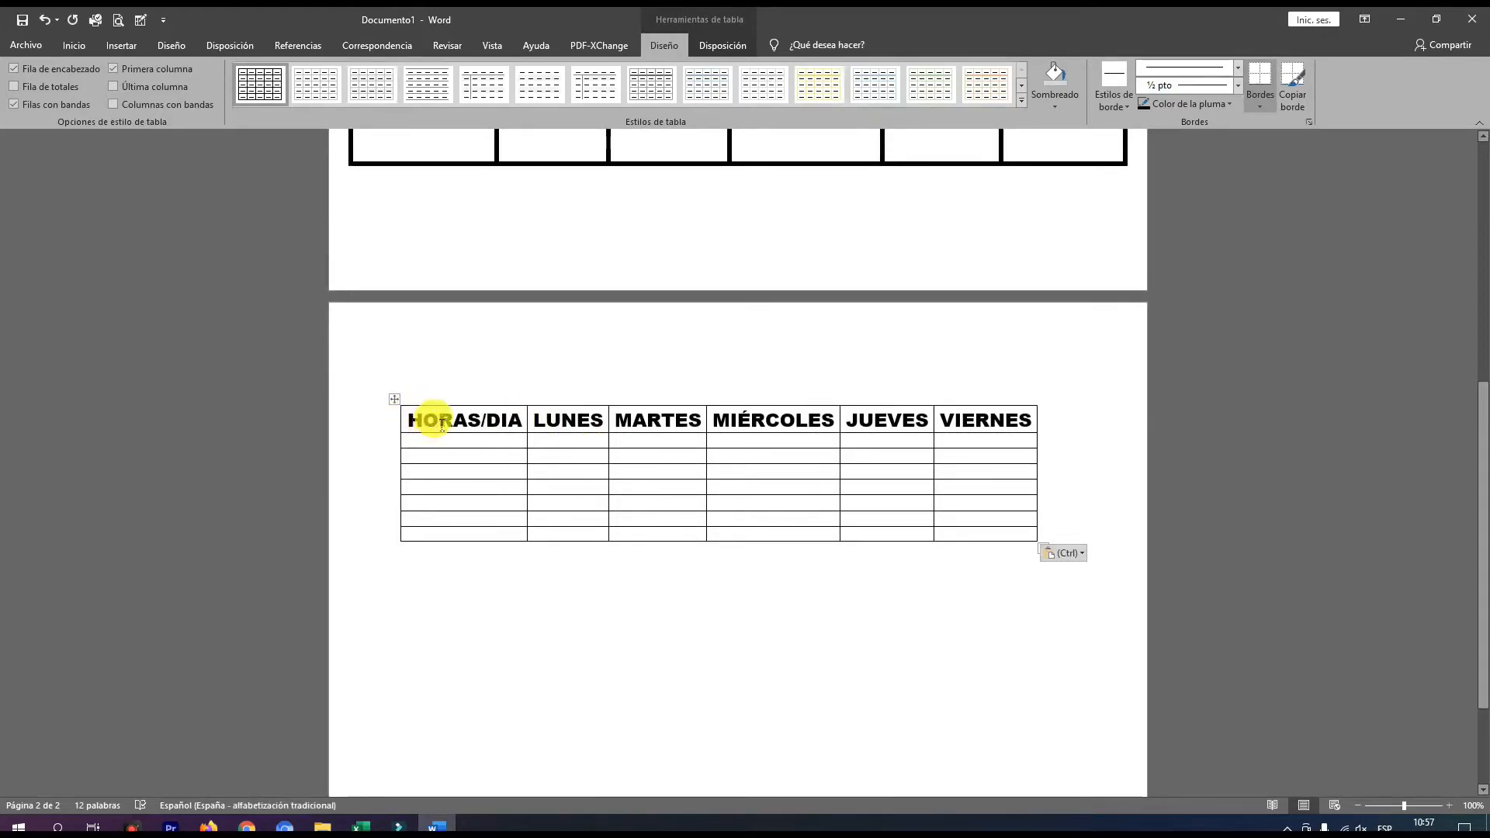
click(647, 420)
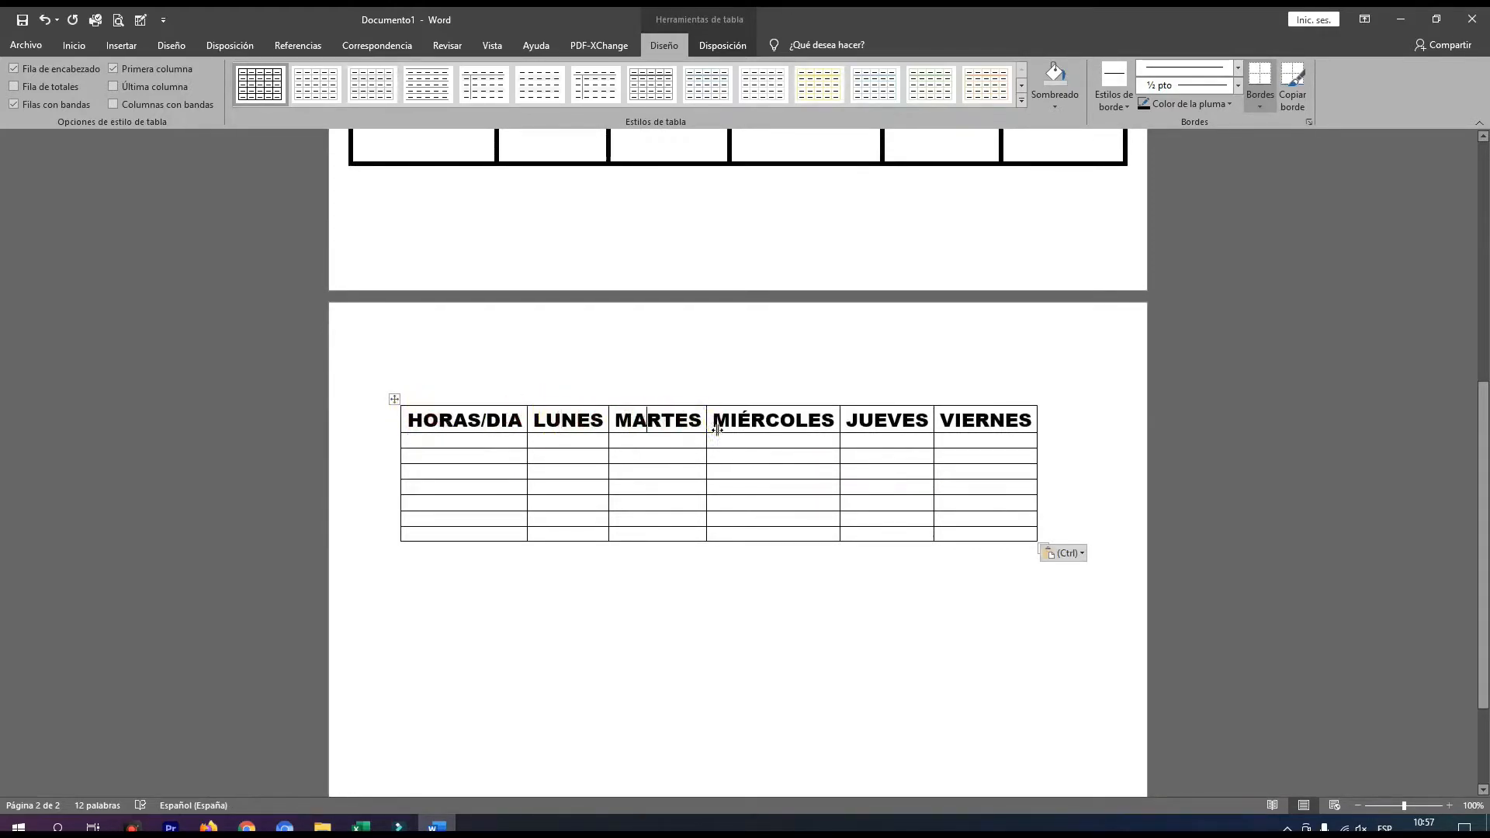
click(881, 423)
click(981, 424)
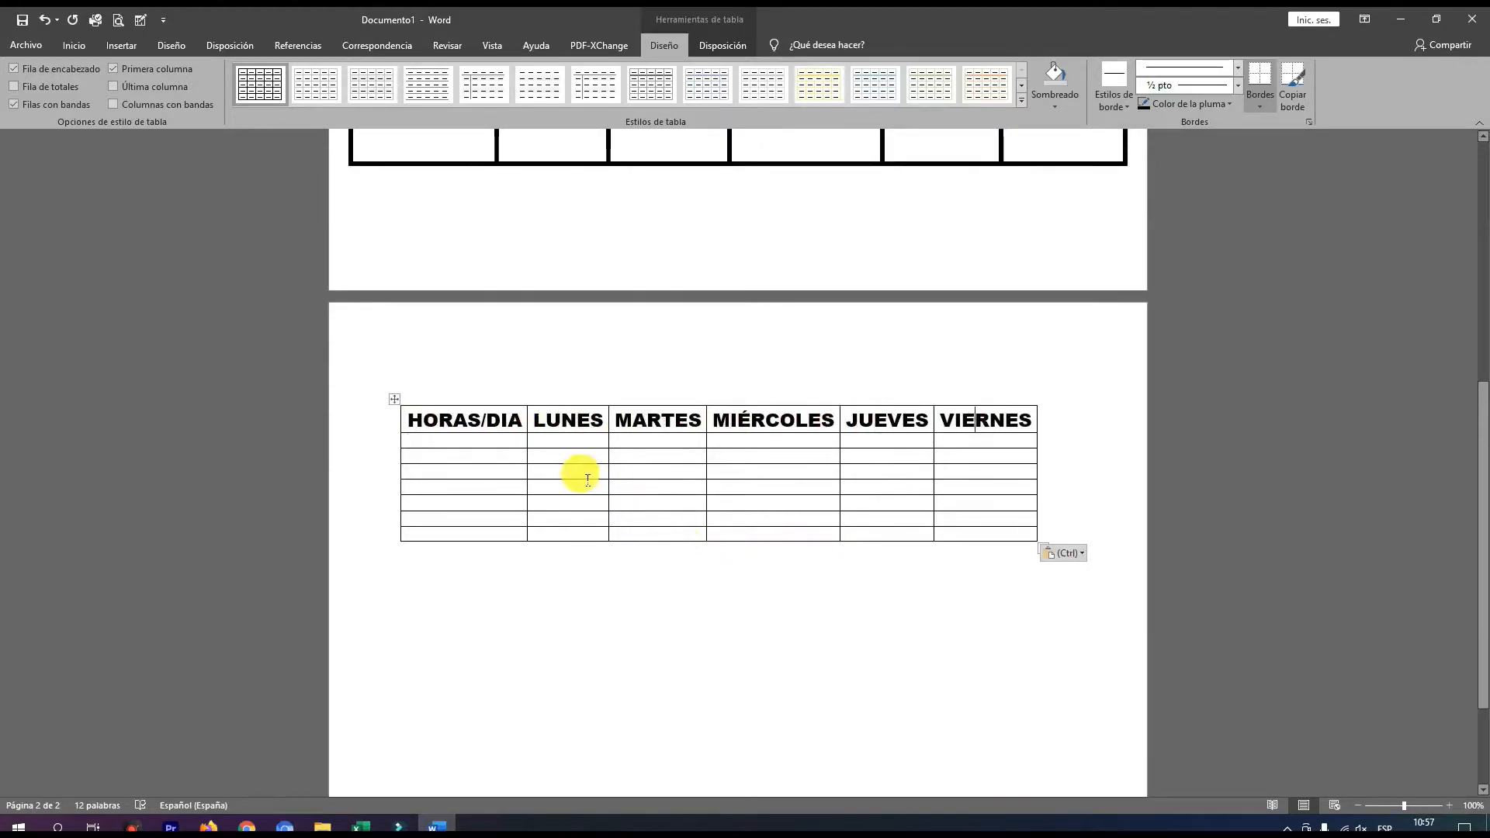
Insert a new column to the right of the VIERNES column in the page 2 table.
right_click(1033, 423)
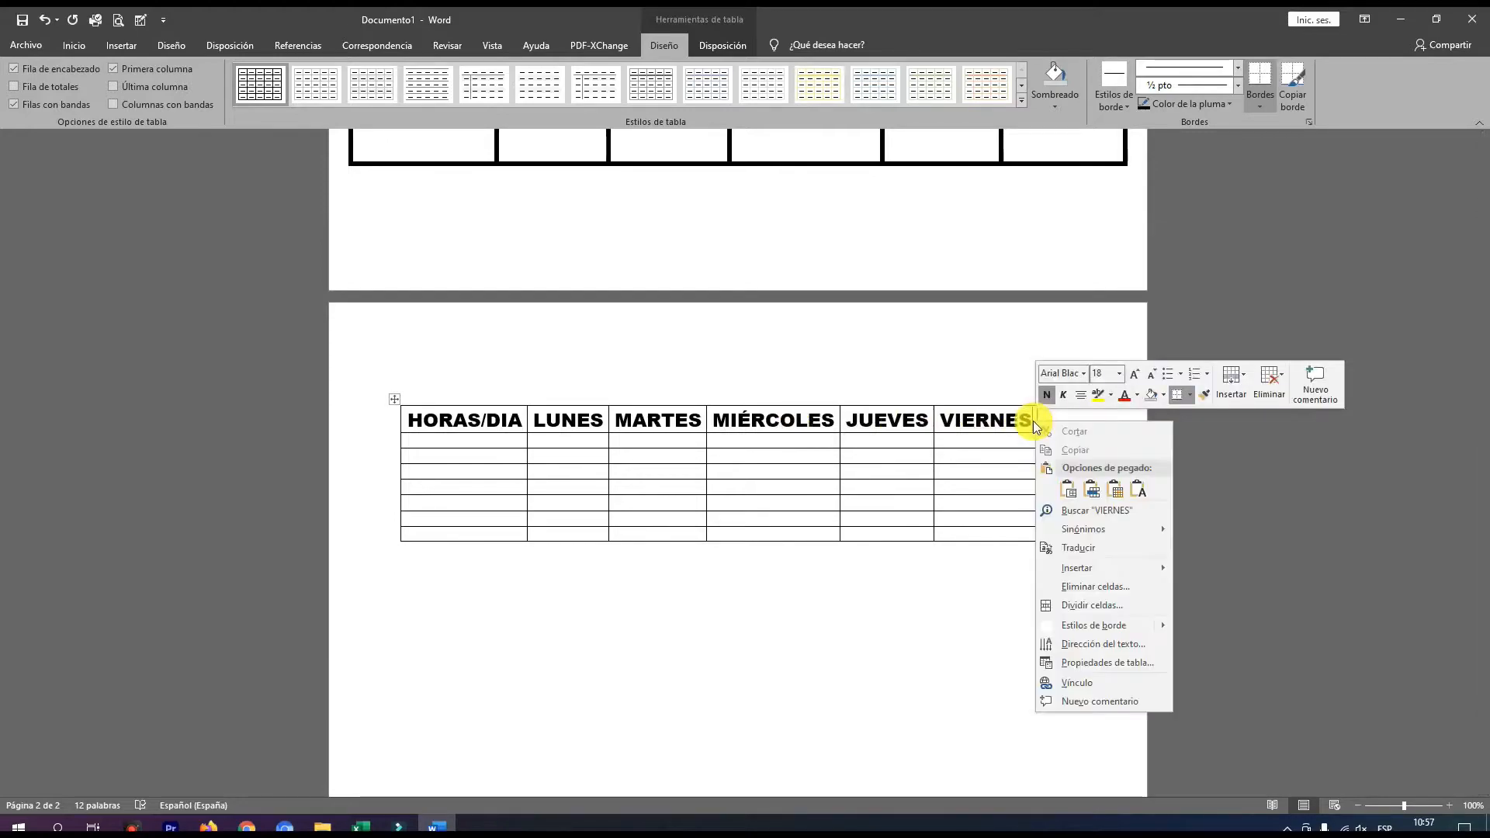
key(Escape)
right_click(1031, 424)
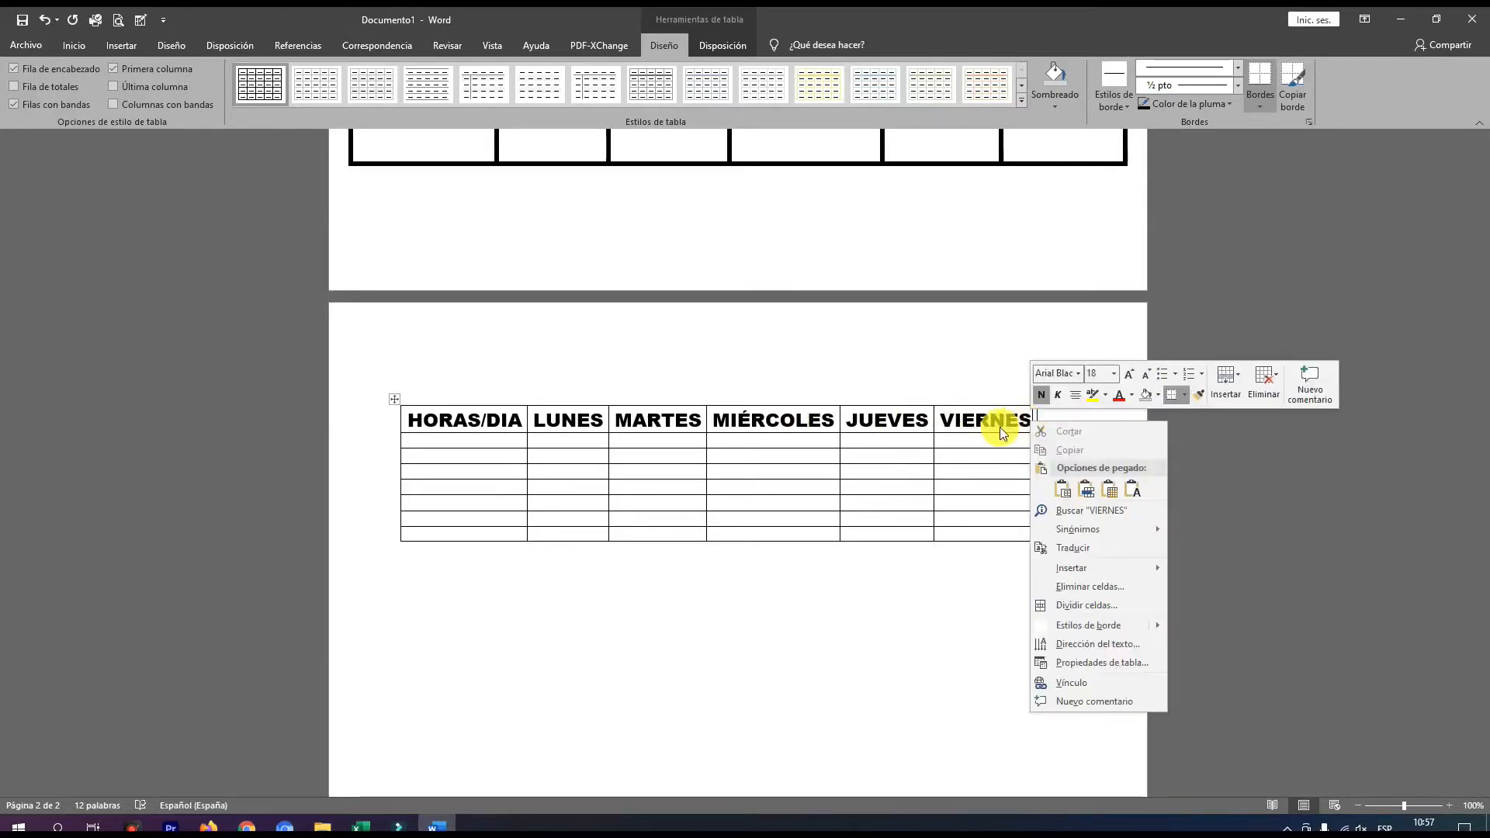
mouse_move(1077, 575)
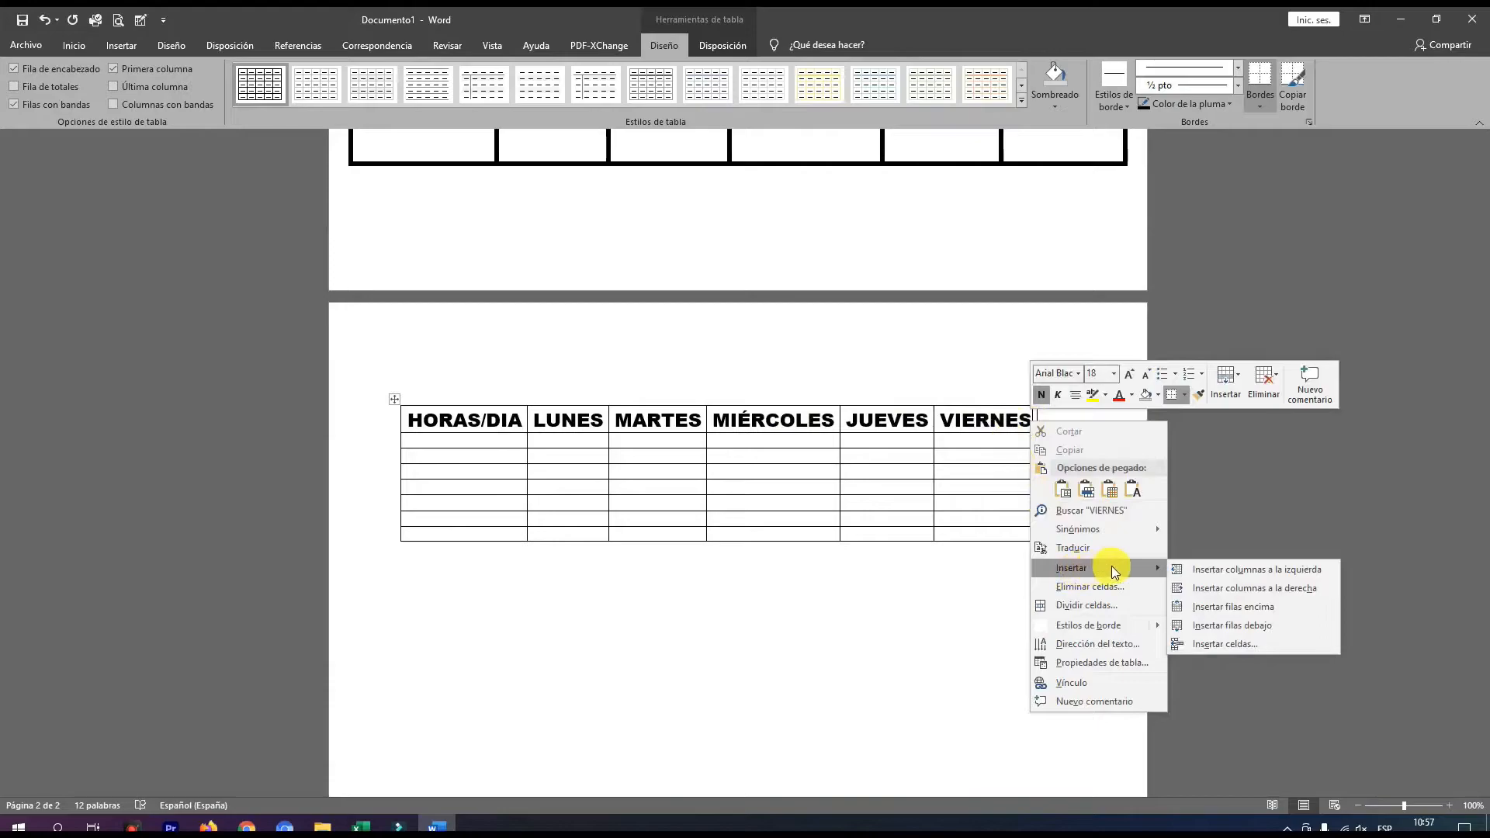
click(1216, 589)
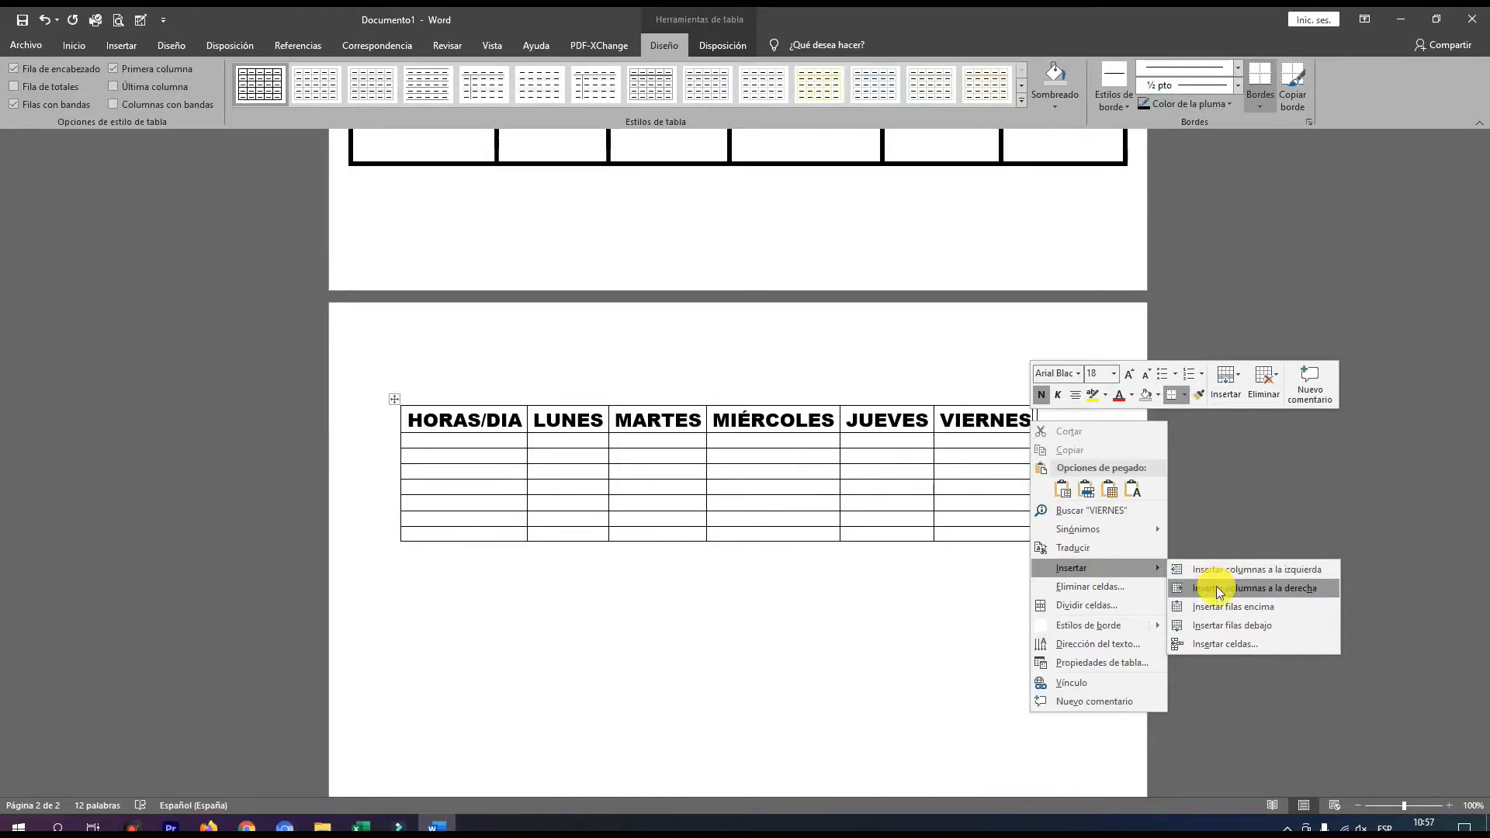
click(1217, 590)
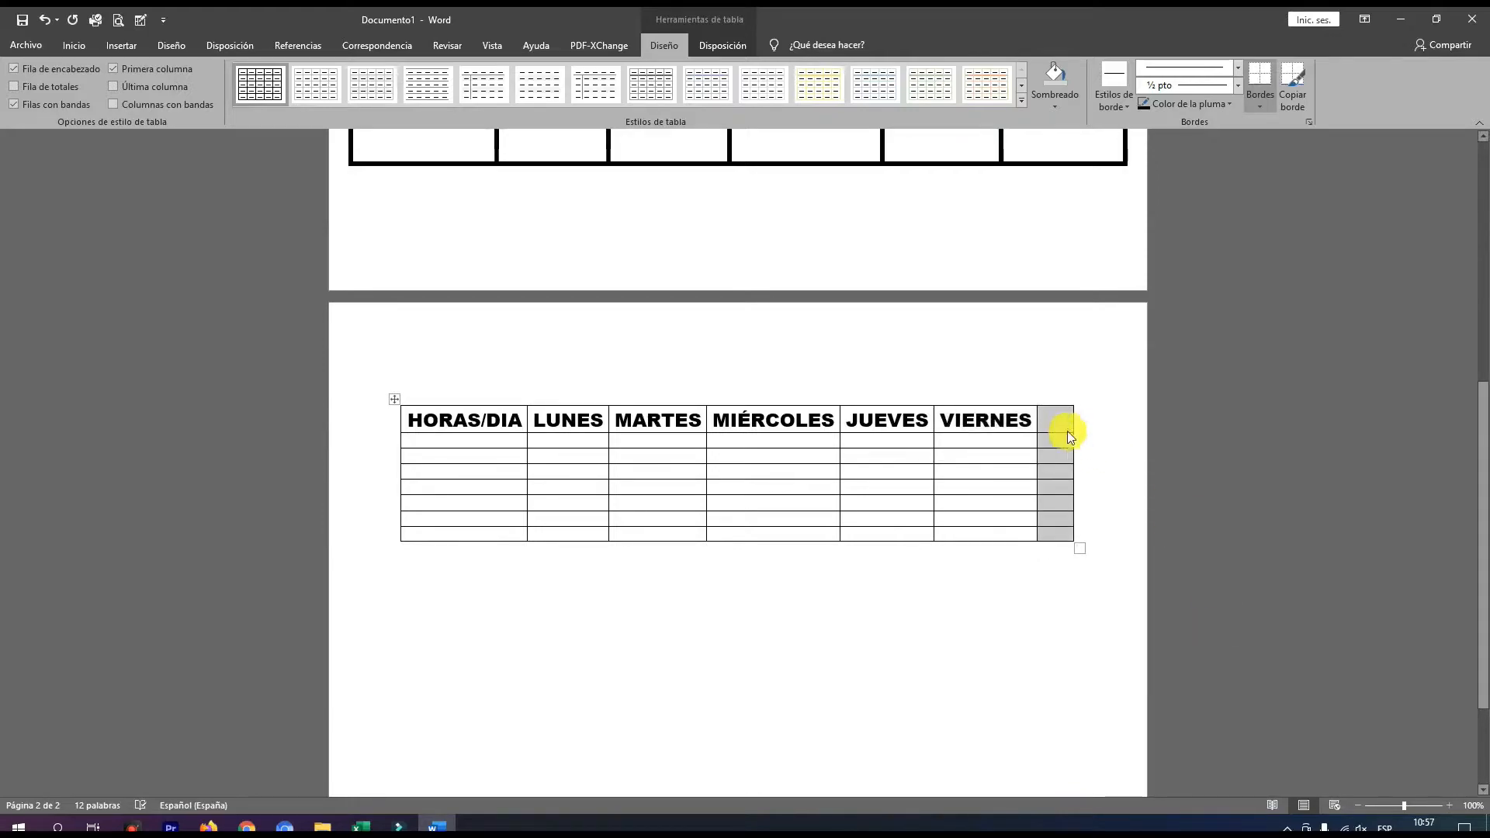
Enter SABADO as the header of the new last column.
click(1044, 417)
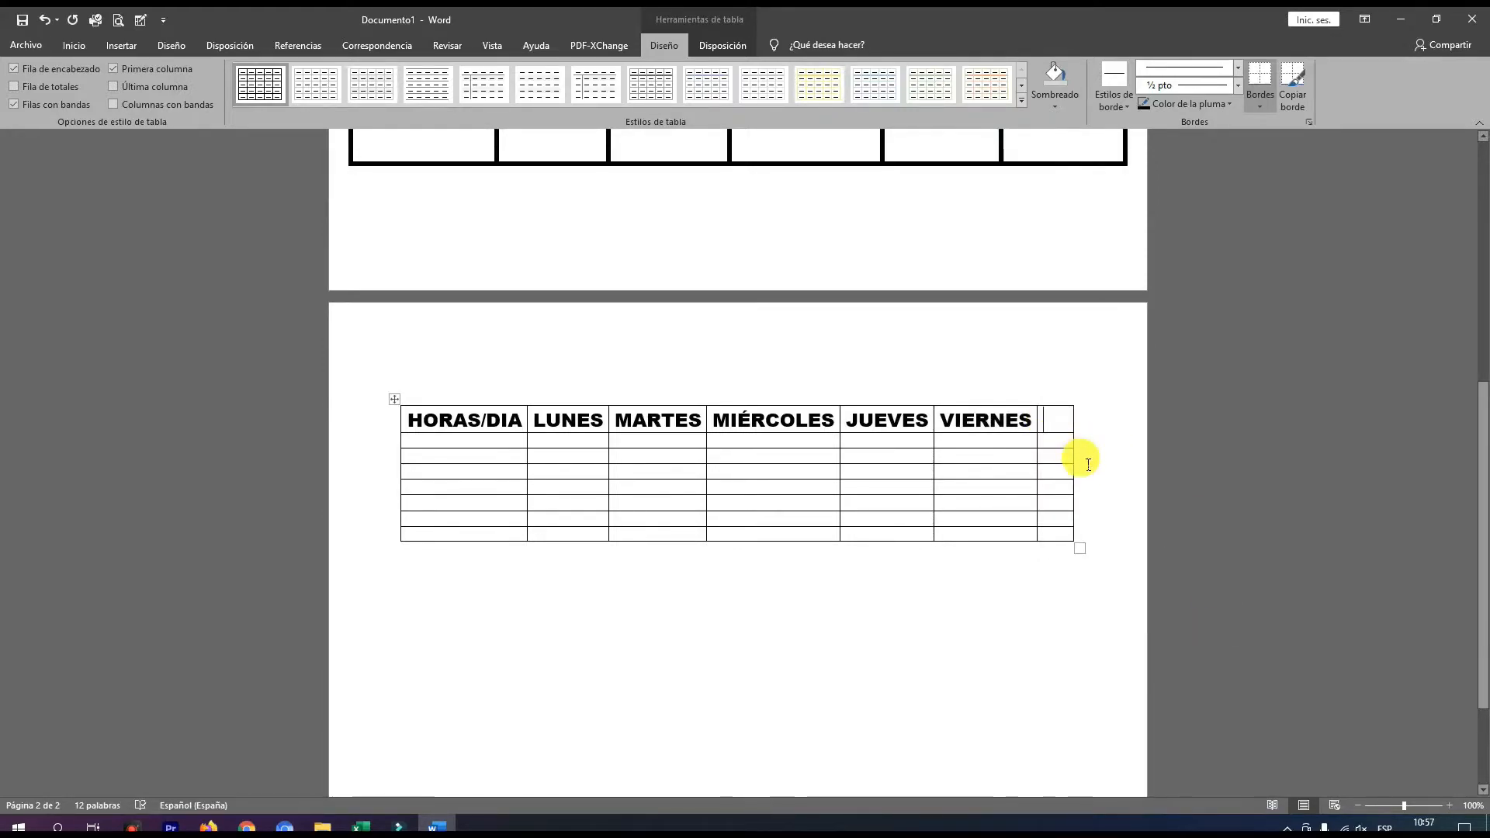
text(SABDA)
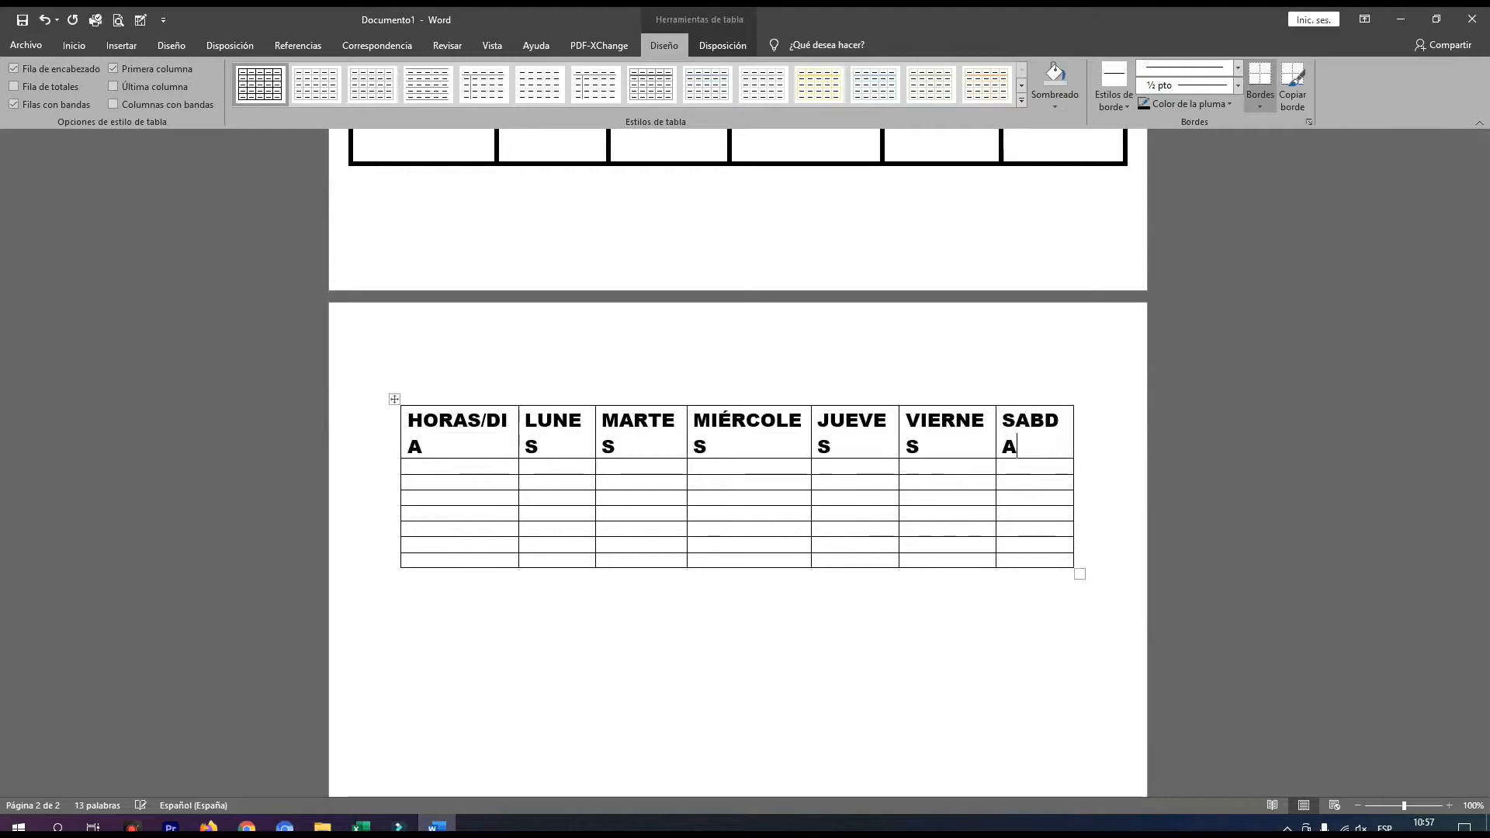
key(BackSpace)
text(A)
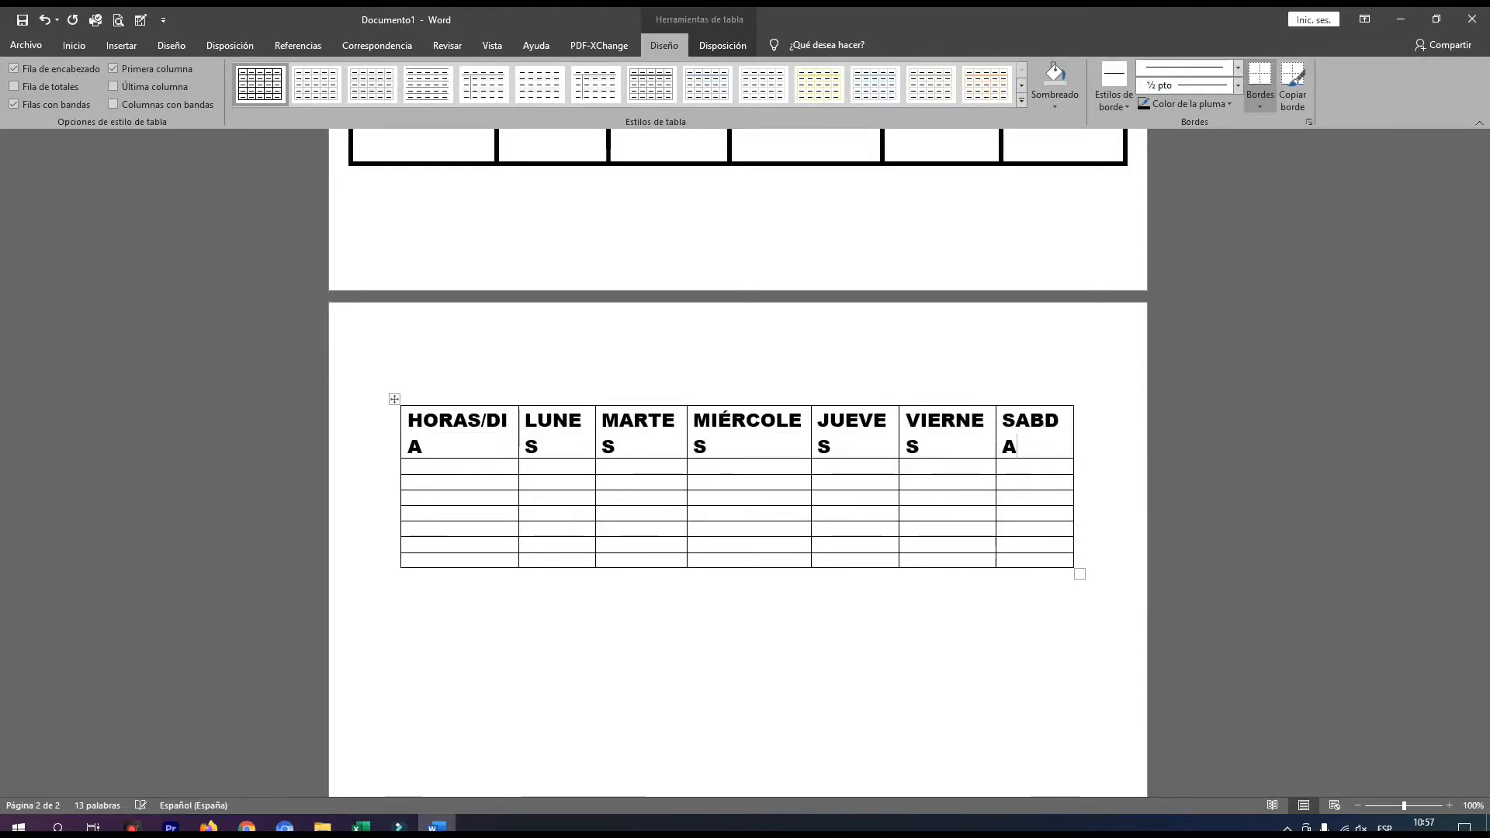
key(BackSpace)
key(BackSpace)
text(ADO)
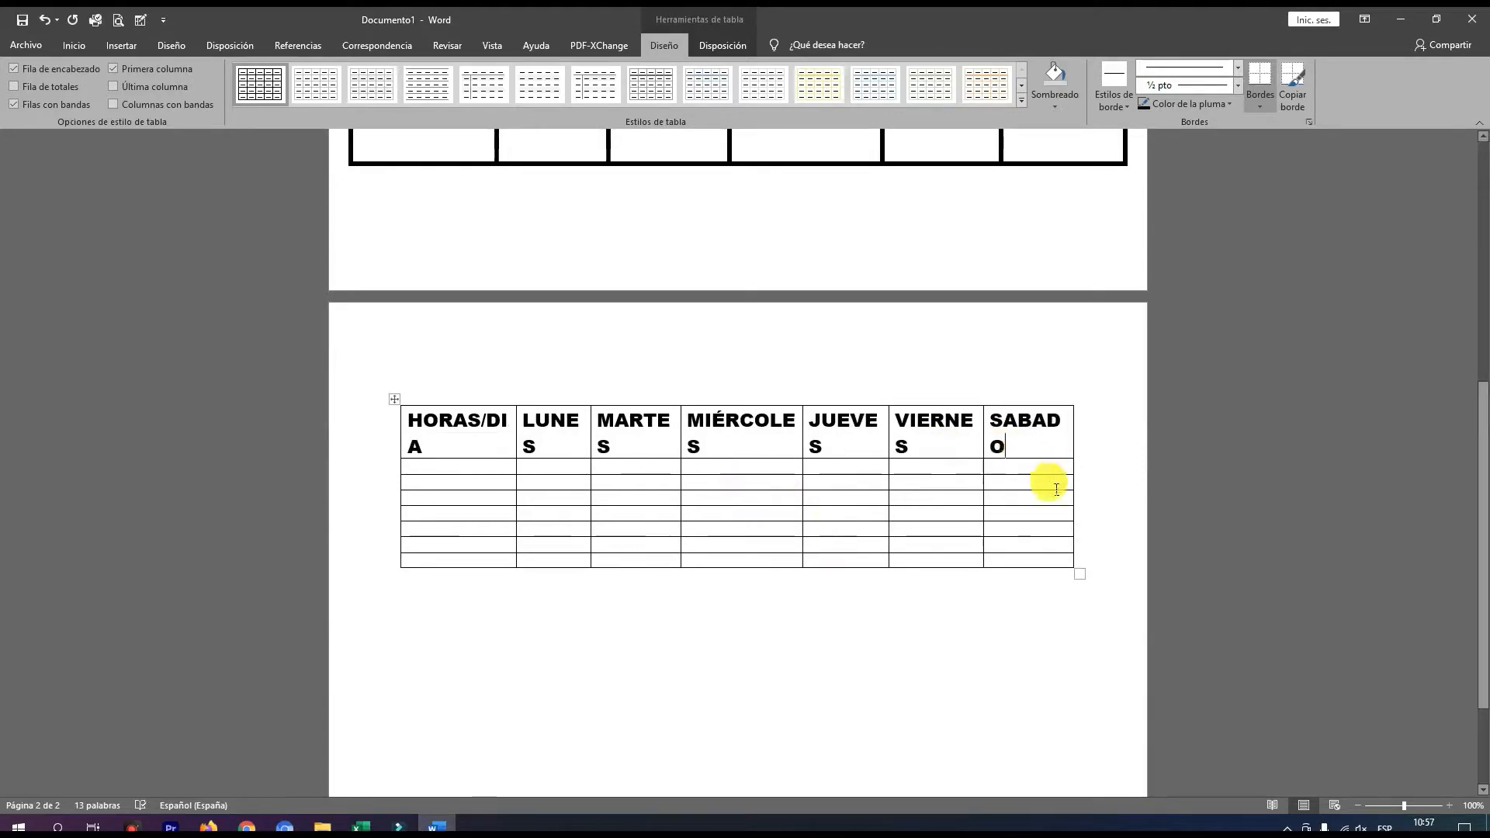
Set the font size of the page 2 table's whole header row to 12.
click(1083, 579)
drag(1001, 444, 178, 23)
click(74, 45)
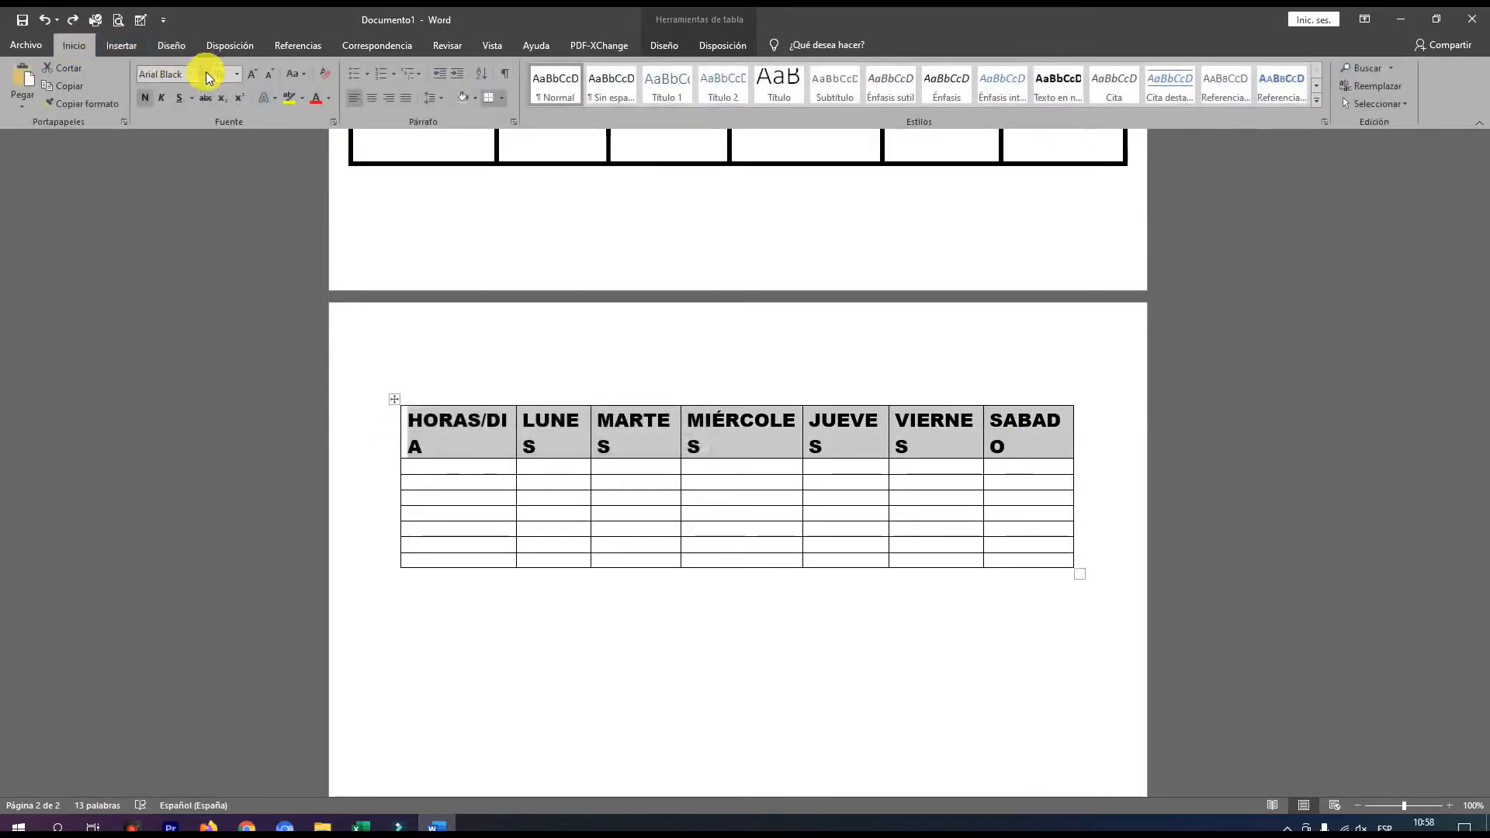
click(243, 74)
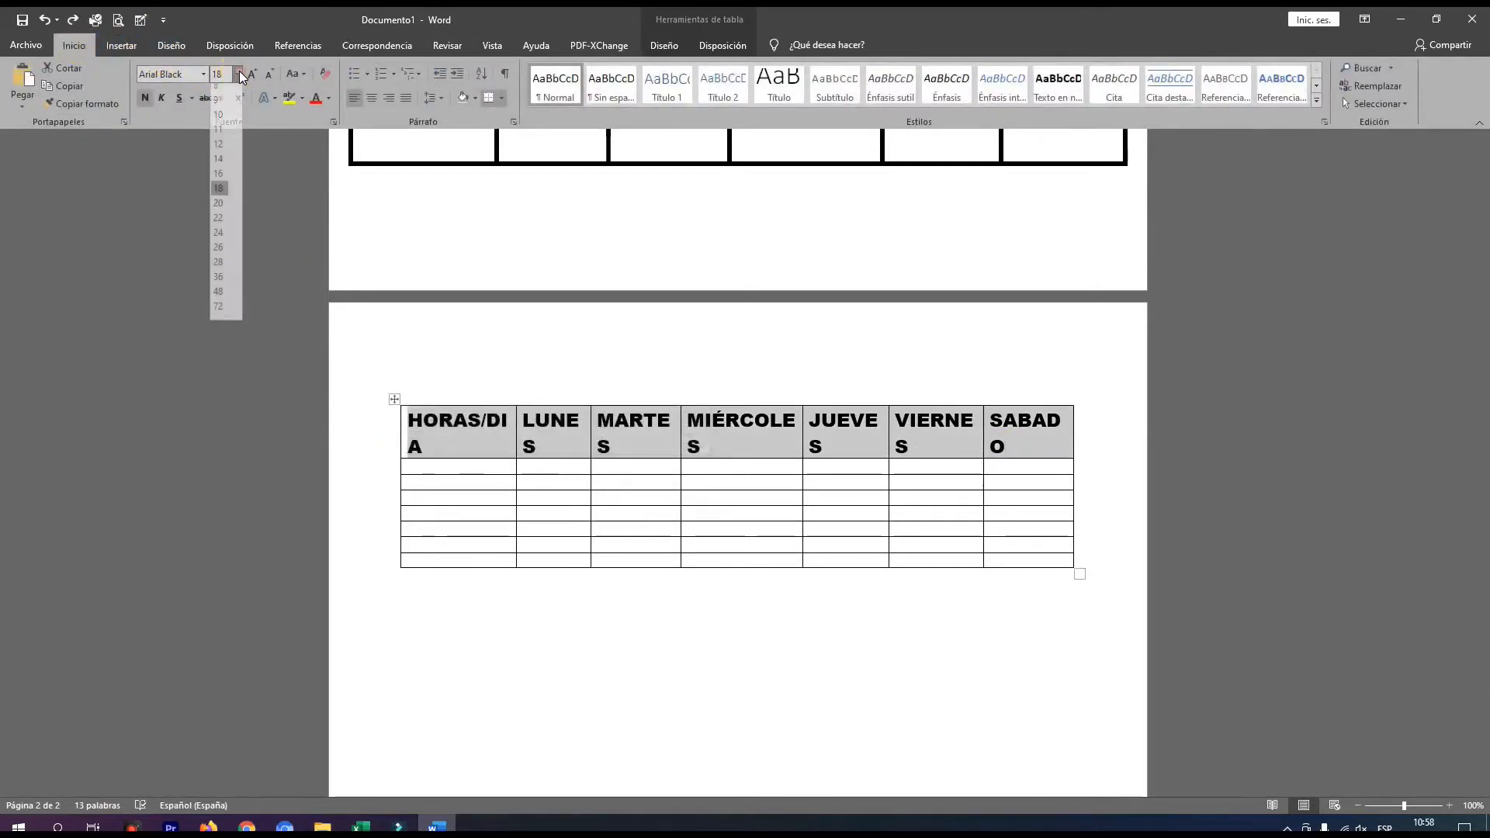
click(221, 154)
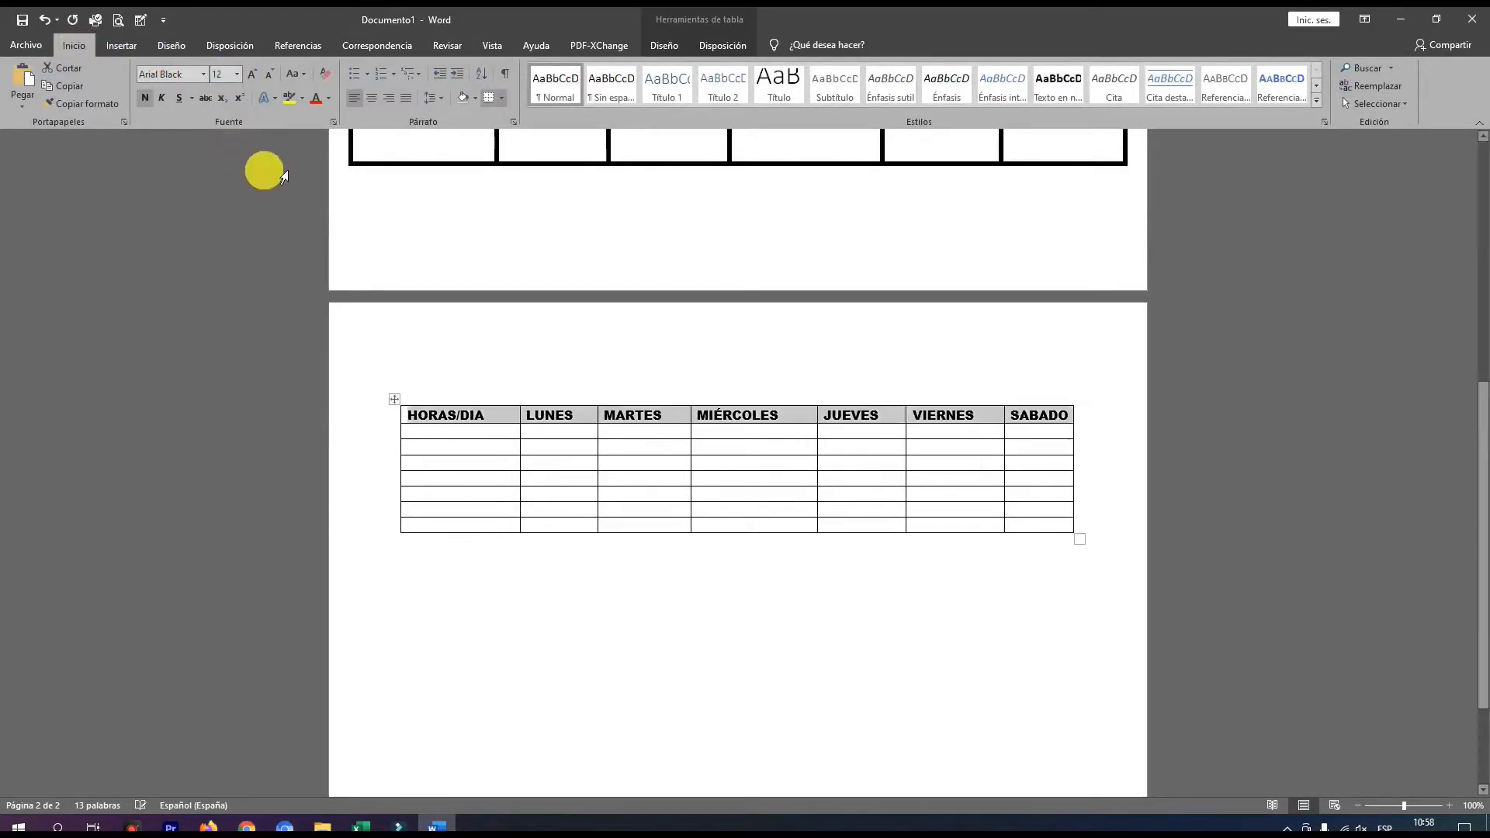
click(663, 461)
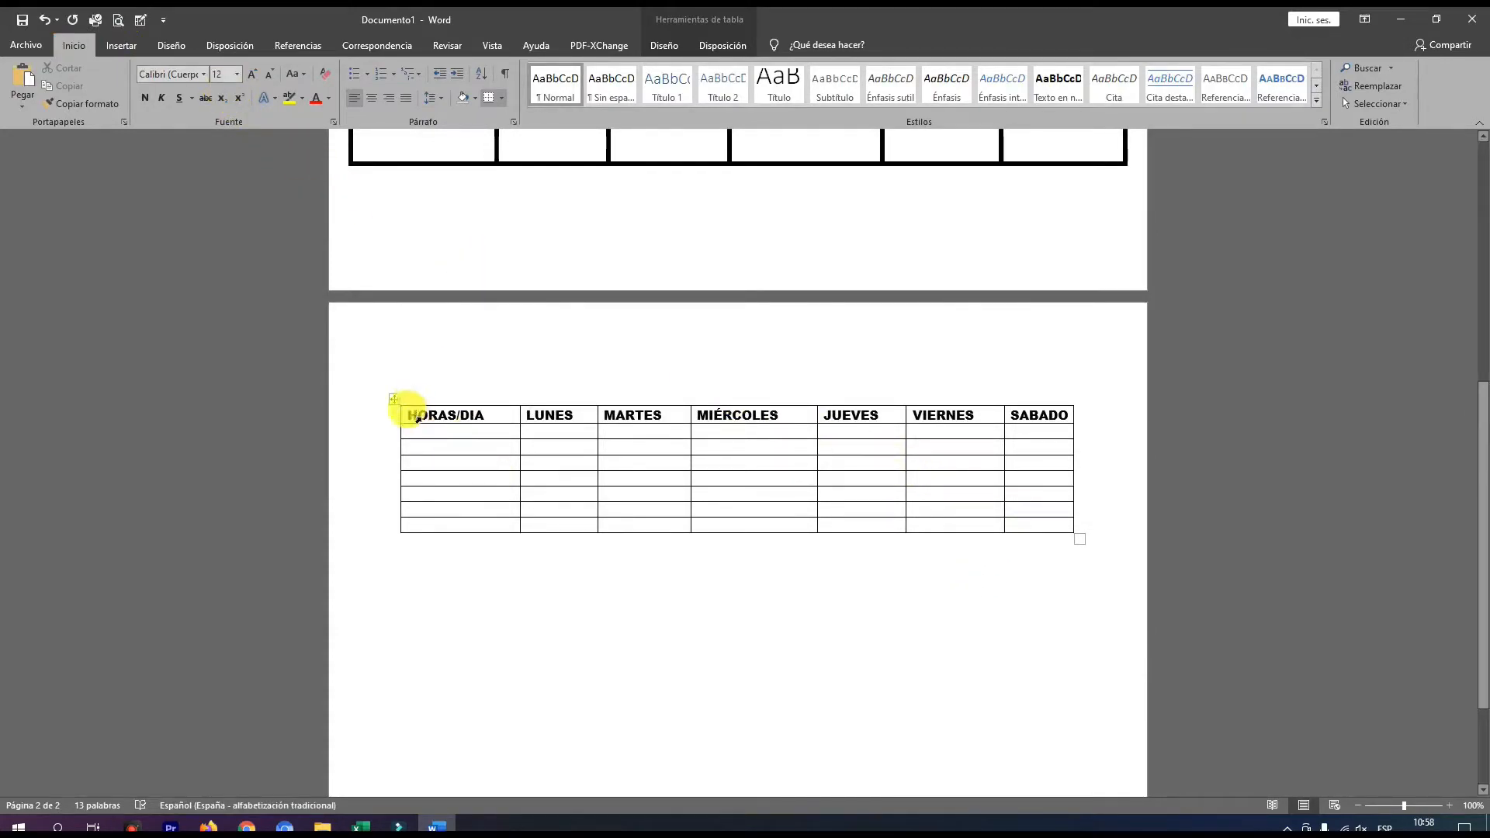
Change the font of the header row from HORAS/DIA to SABADO to Arial.
drag(418, 419, 1027, 423)
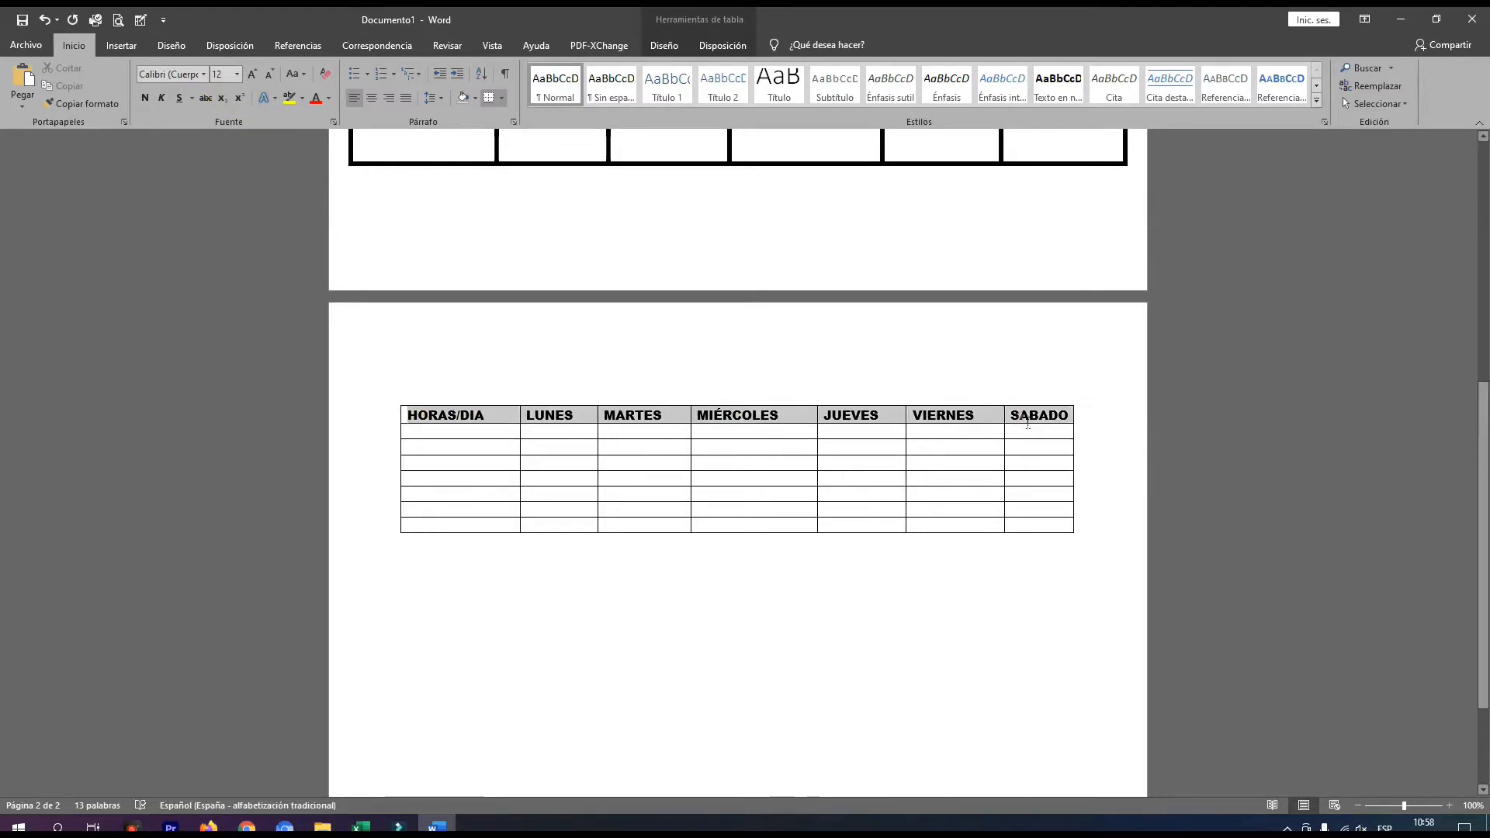
click(195, 78)
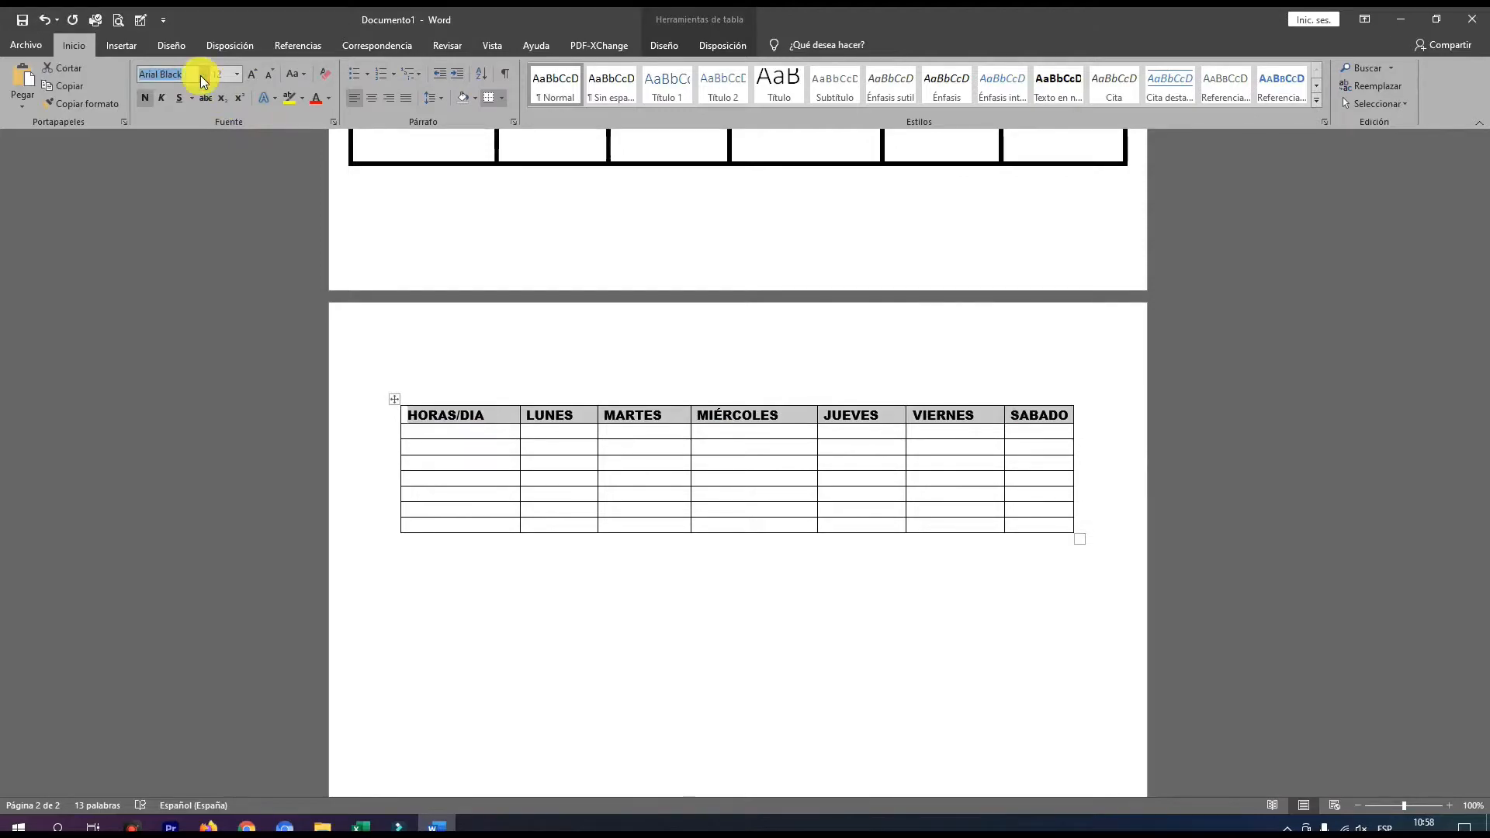
click(202, 74)
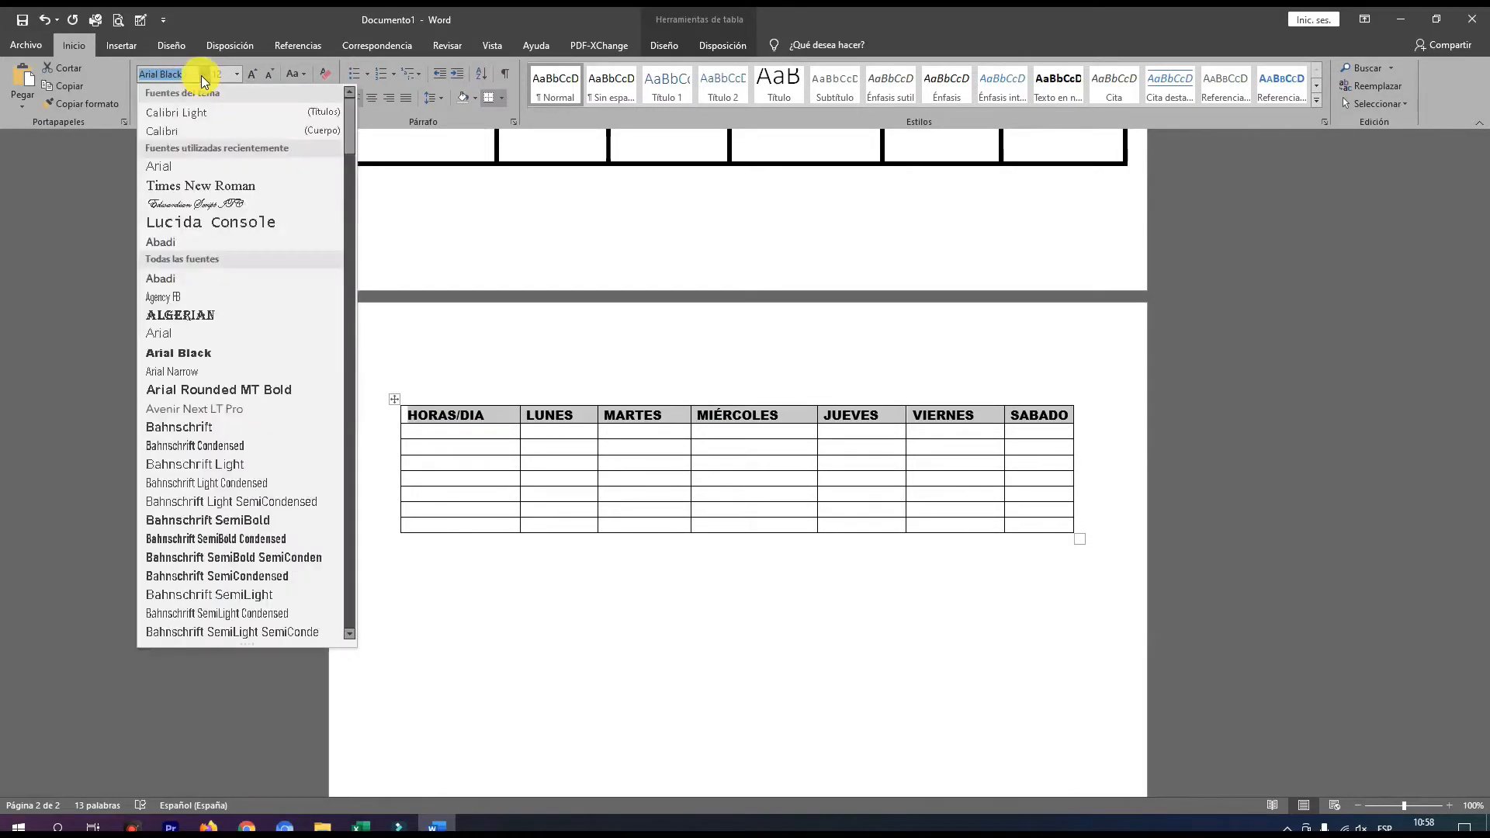
click(186, 168)
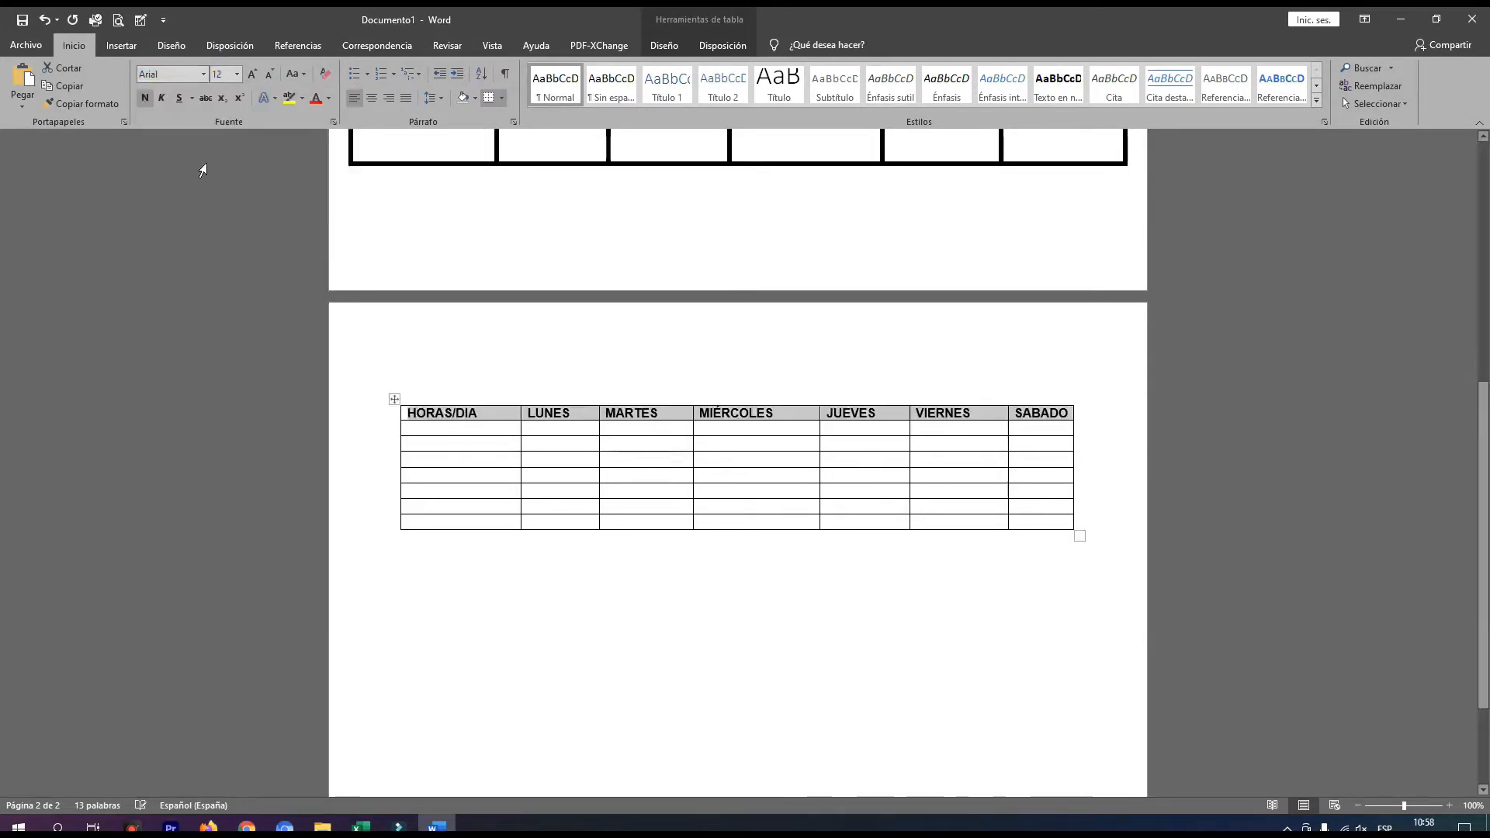
click(575, 450)
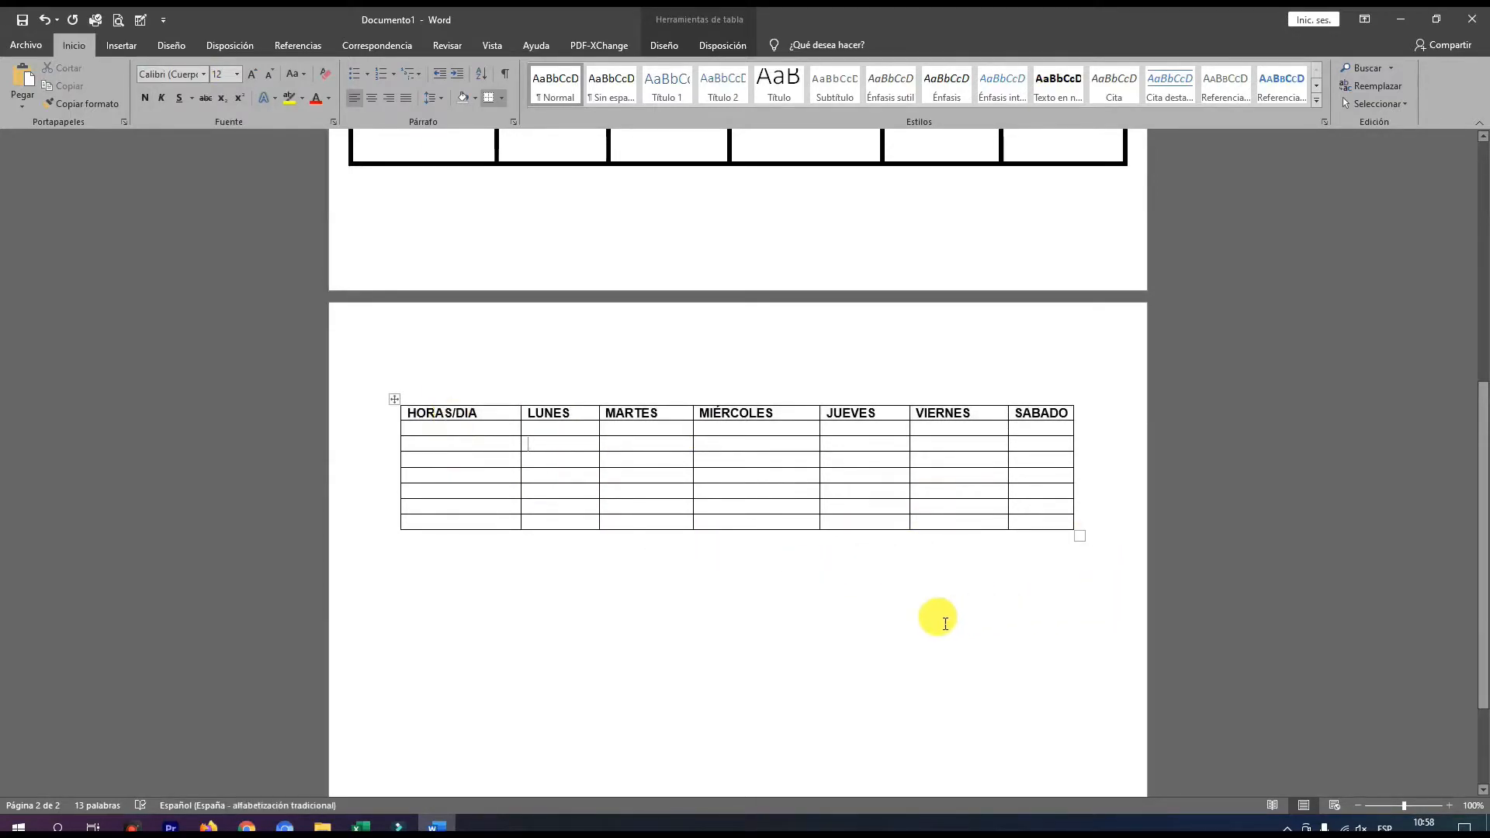
scroll(943, 617, up, 1)
scroll(943, 617, down, 1)
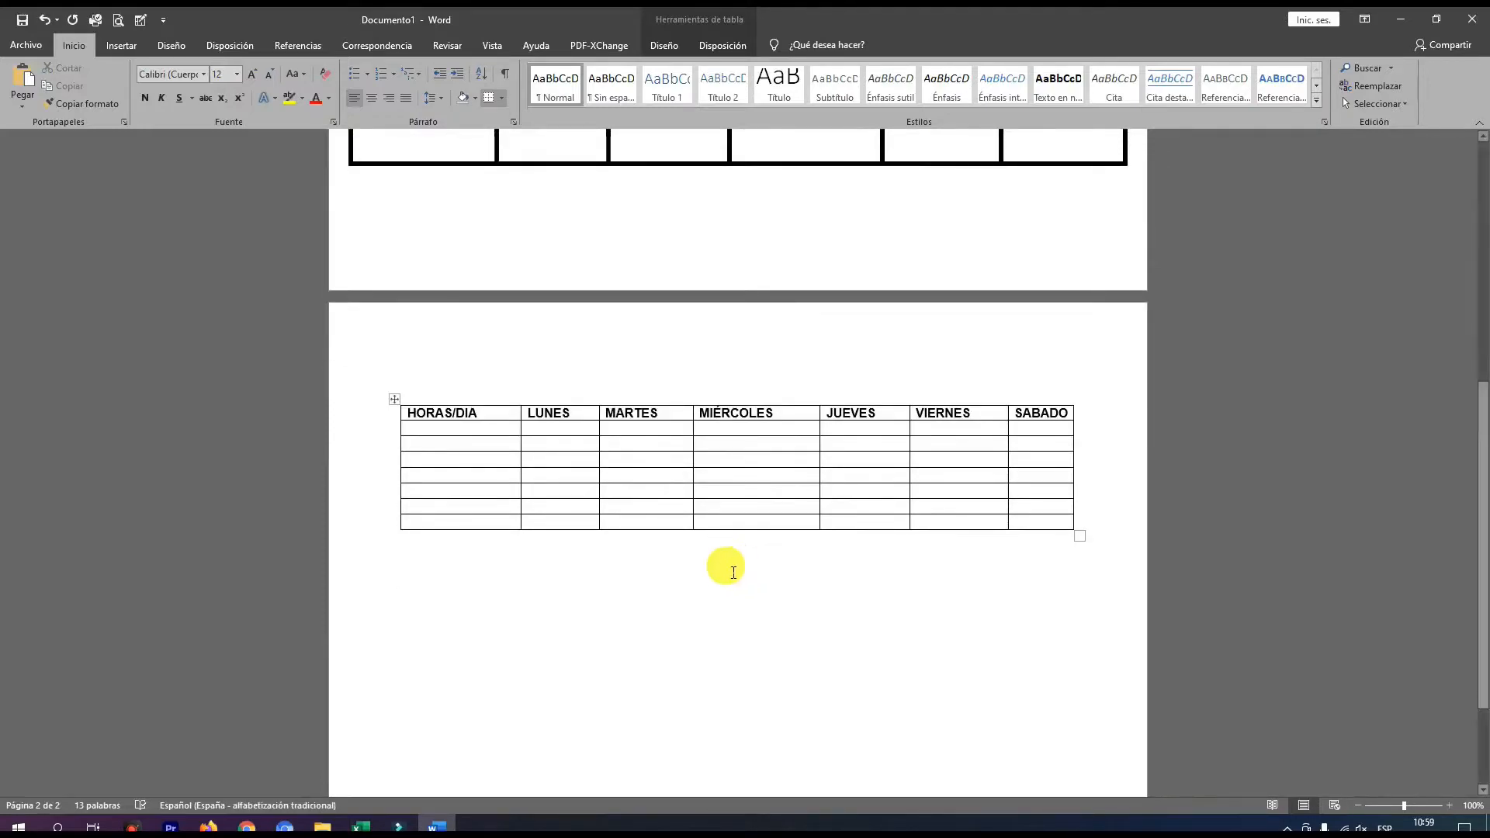
scroll(544, 474, up, 1)
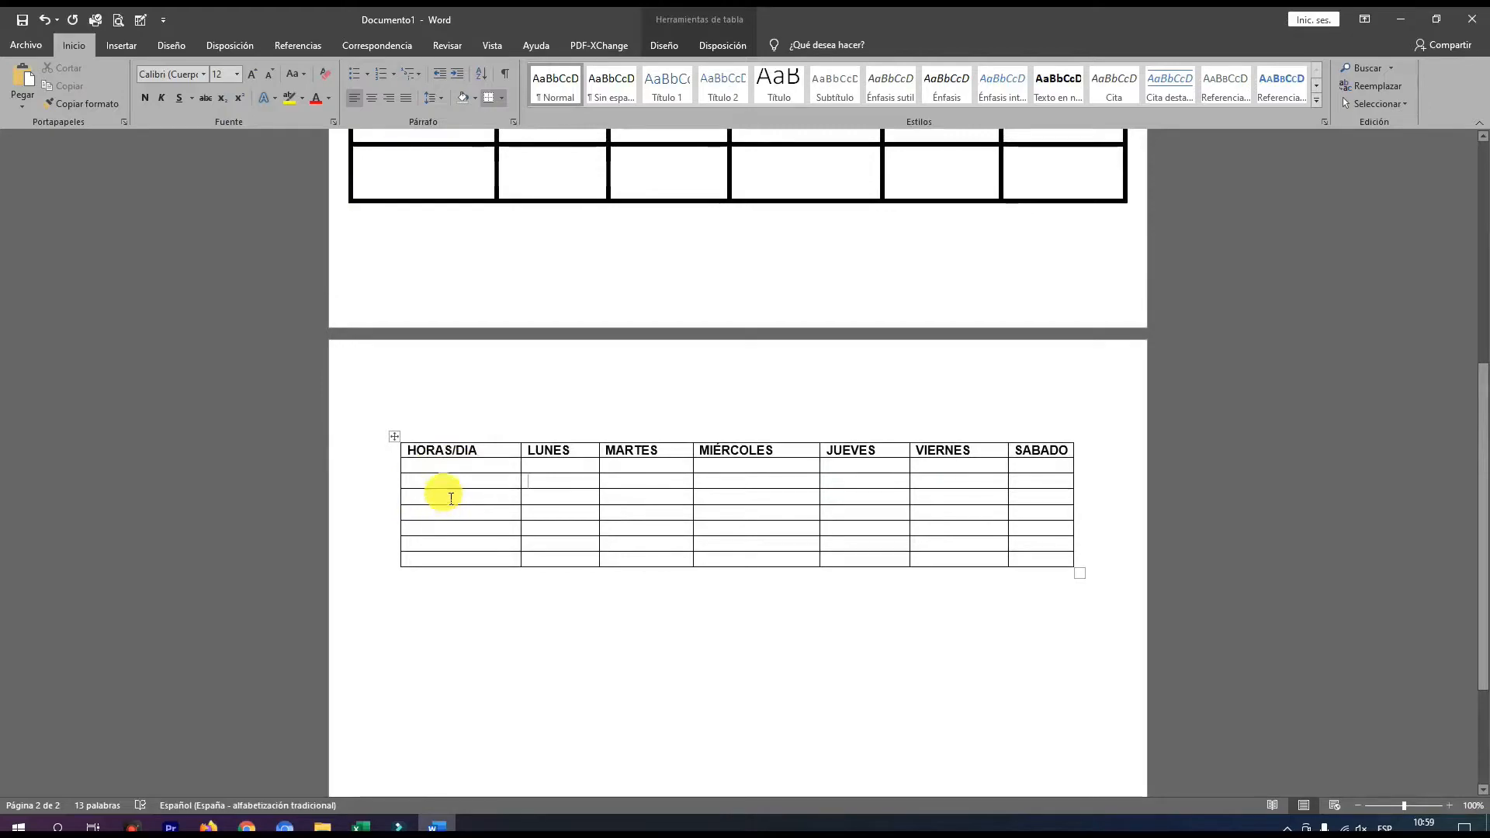
click(486, 470)
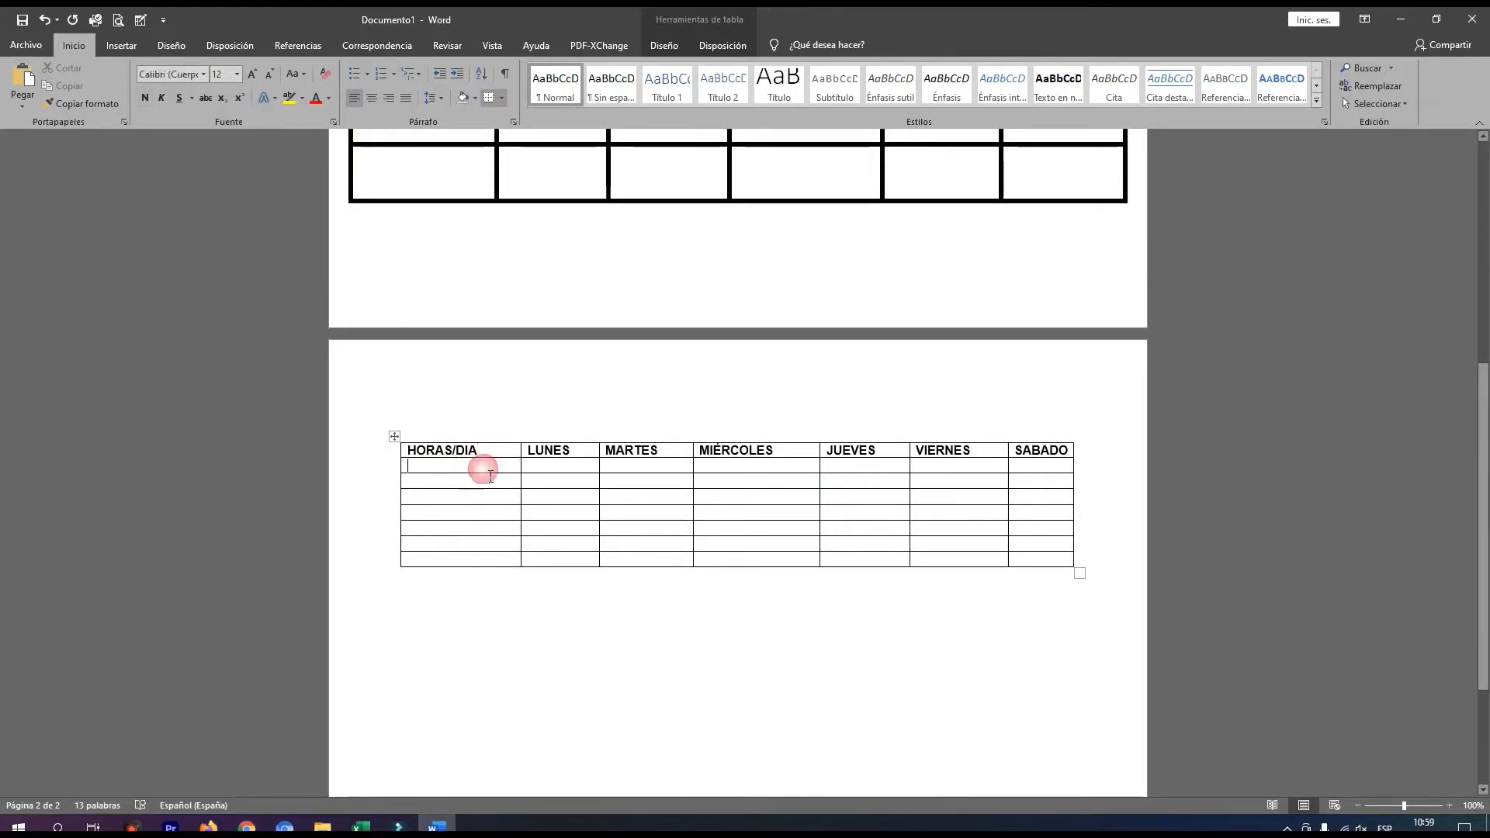
click(482, 500)
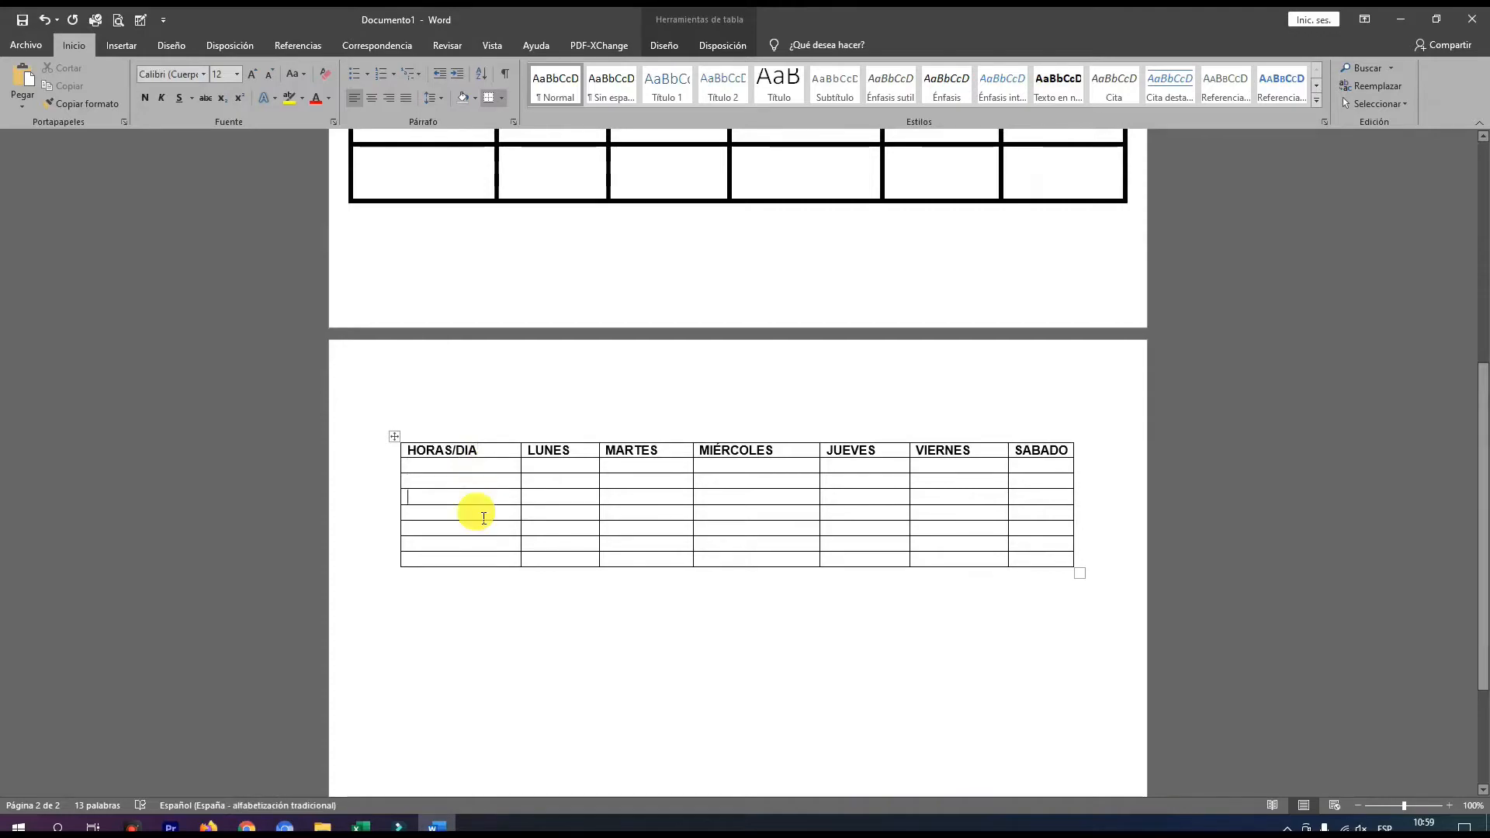
click(480, 534)
click(474, 548)
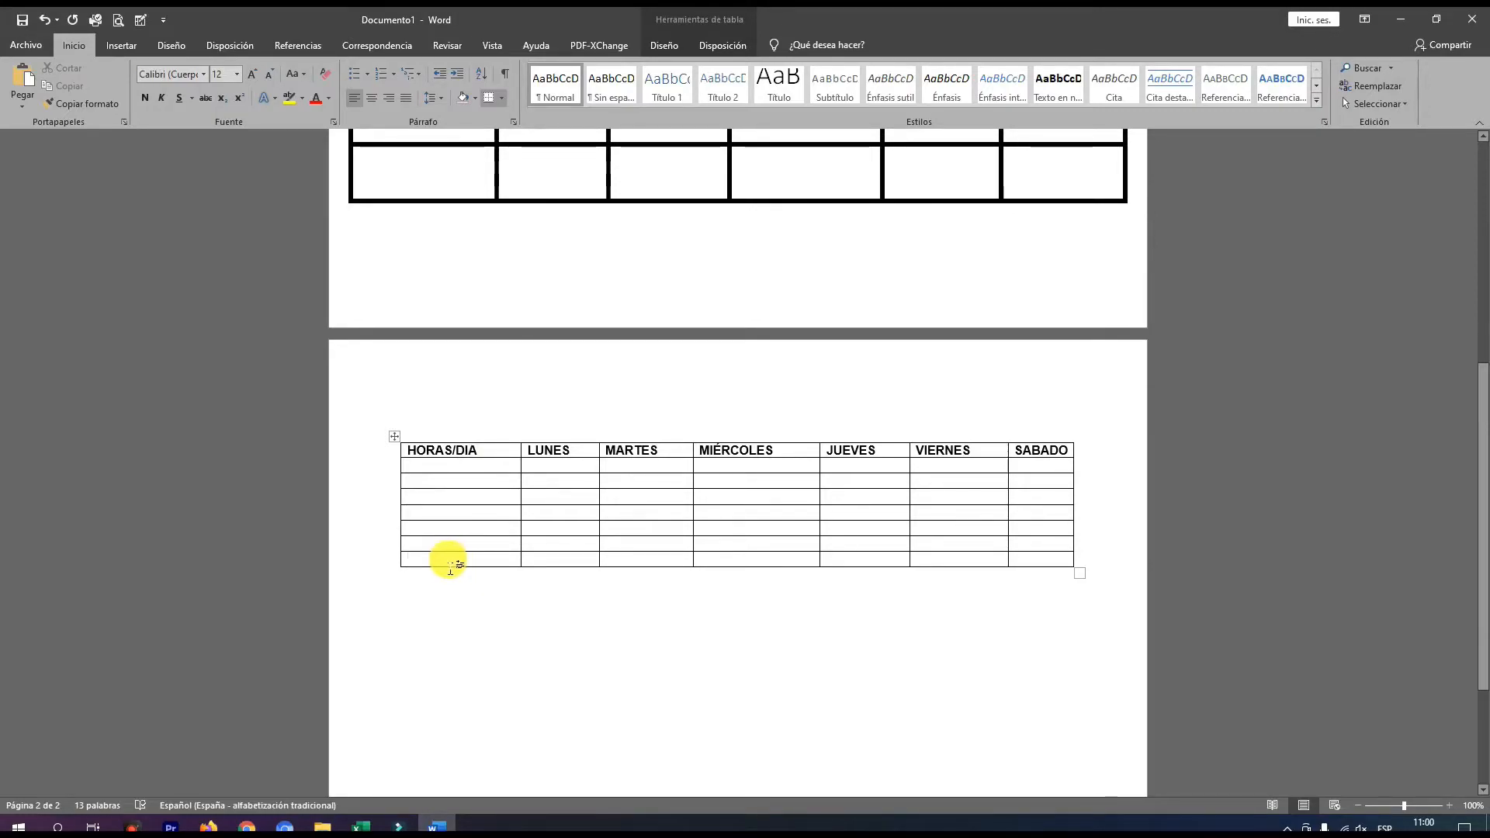
Insert two new rows below the last row of the page 2 schedule table.
right_click(450, 561)
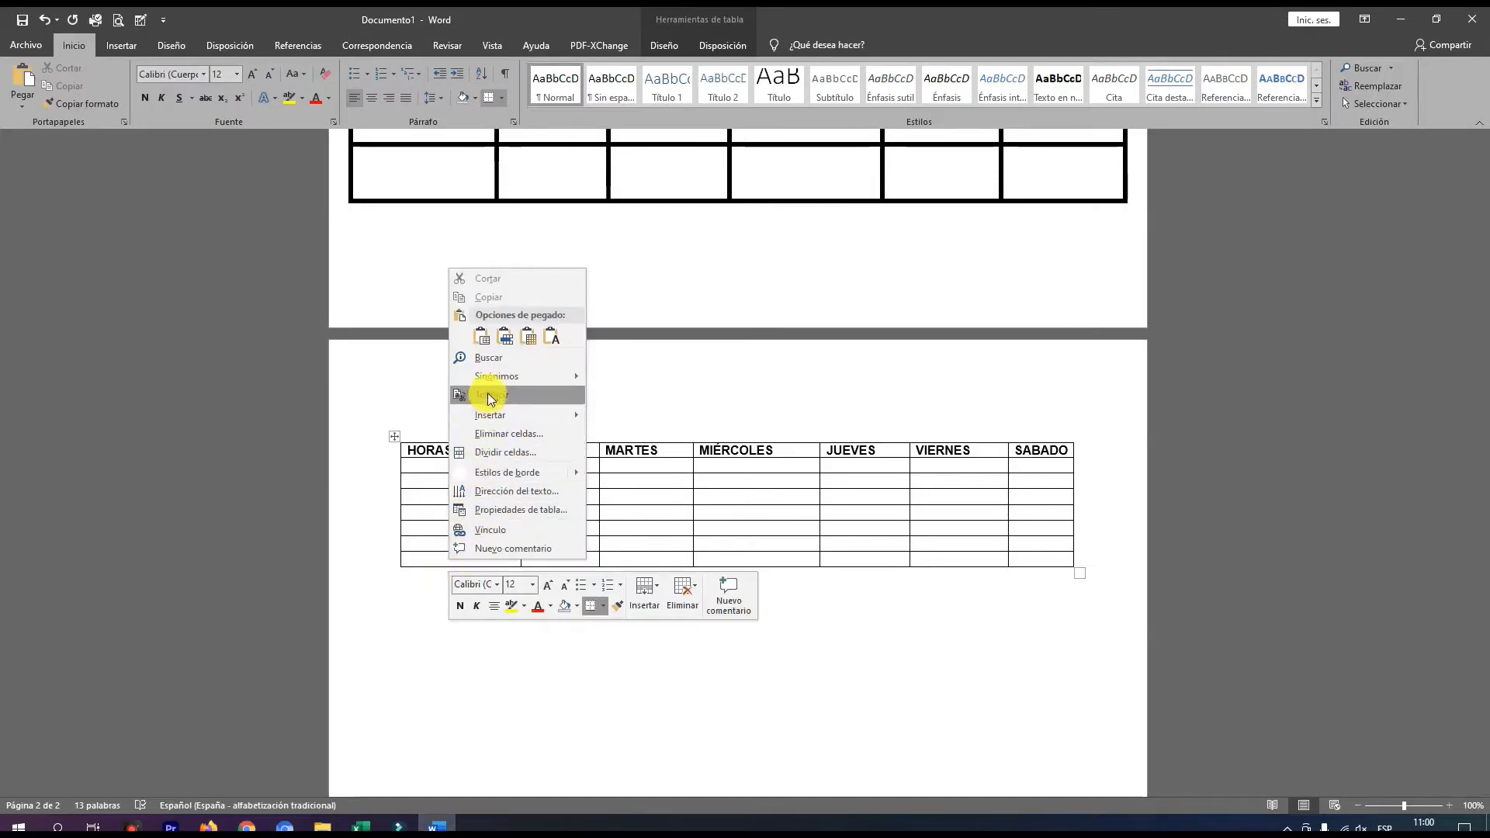
mouse_move(496, 414)
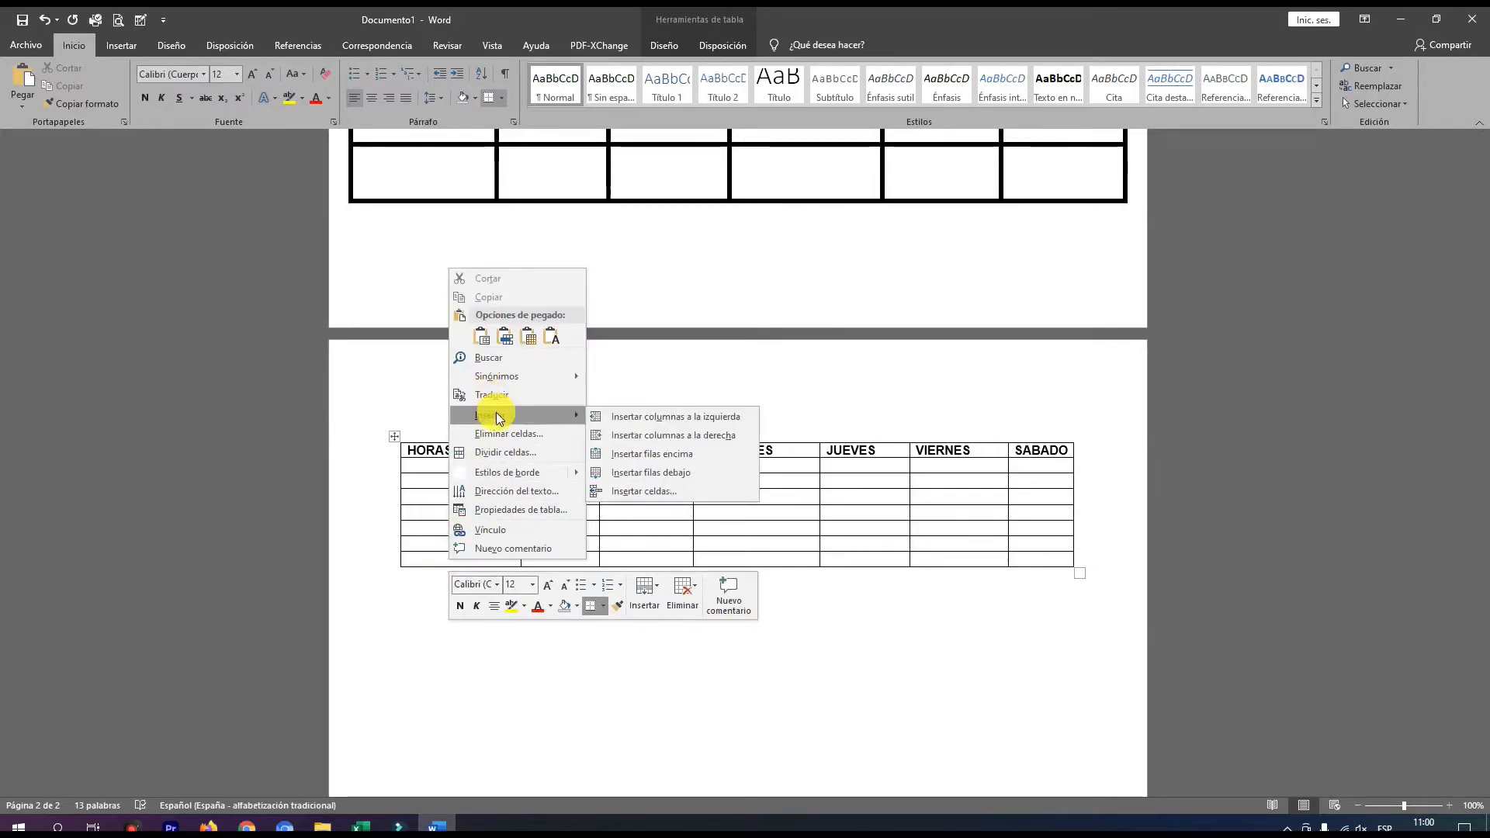
click(633, 472)
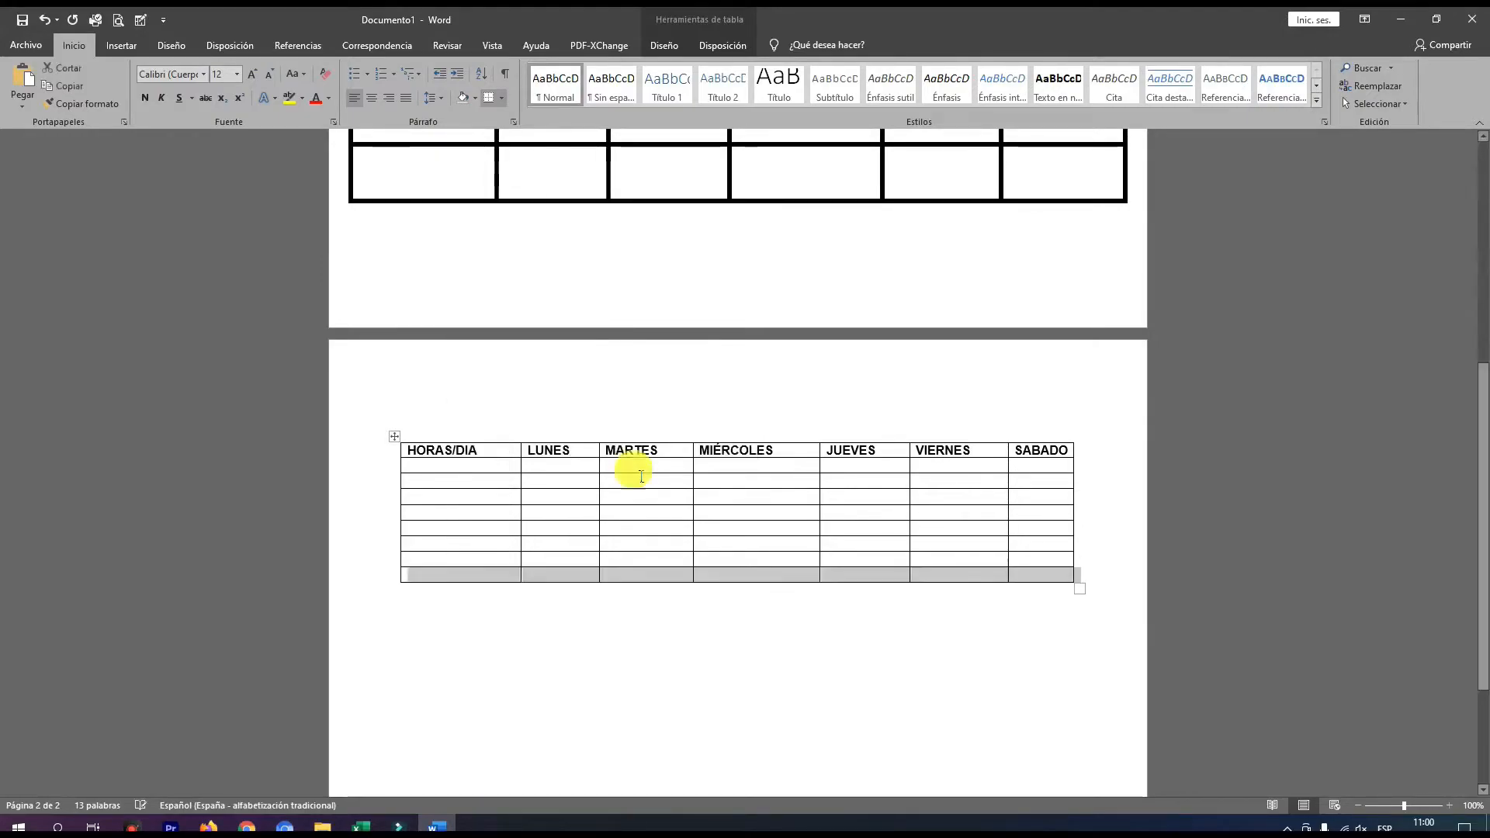
click(466, 577)
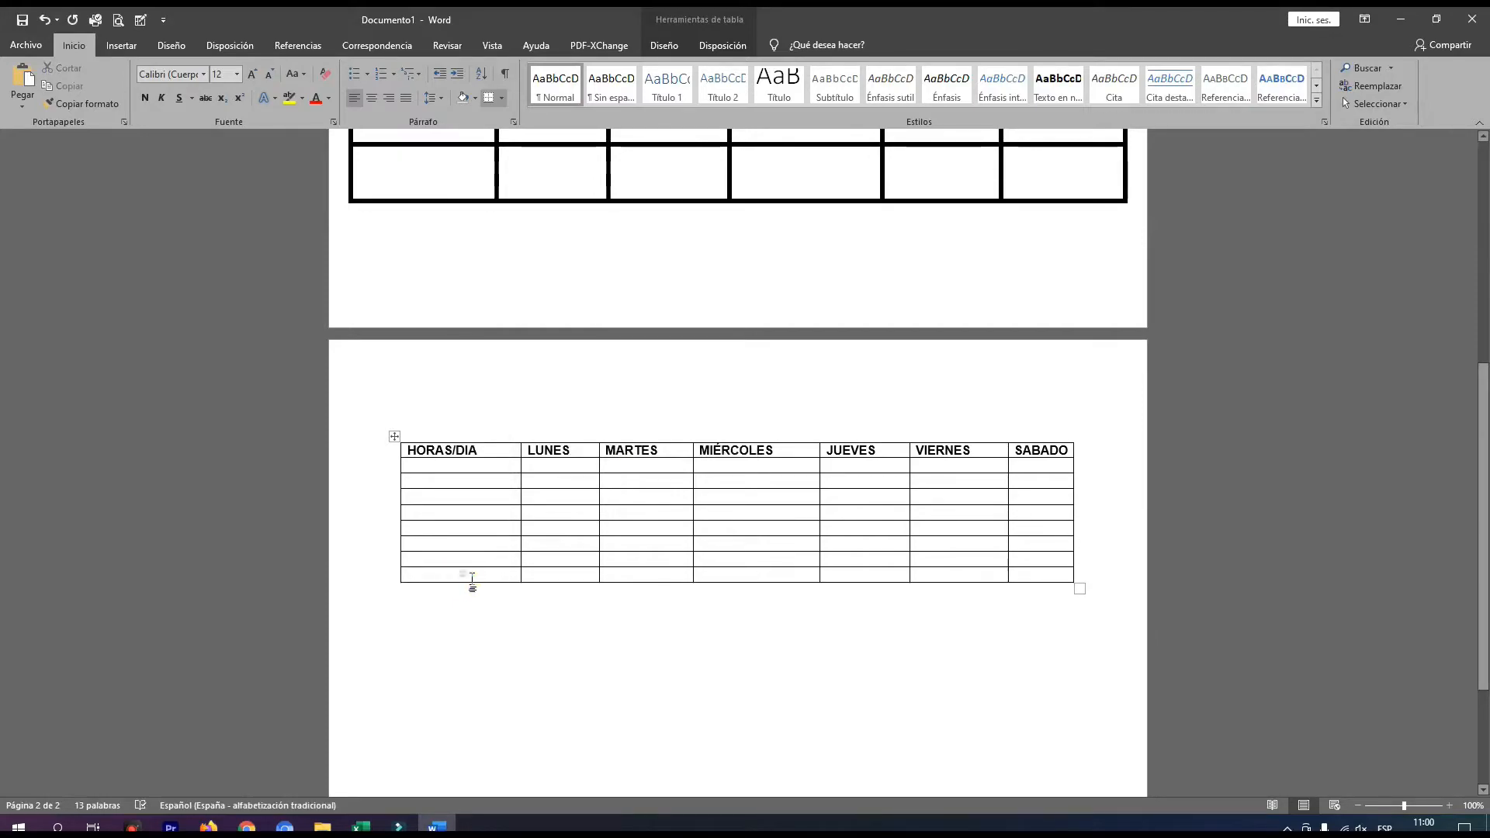
right_click(463, 577)
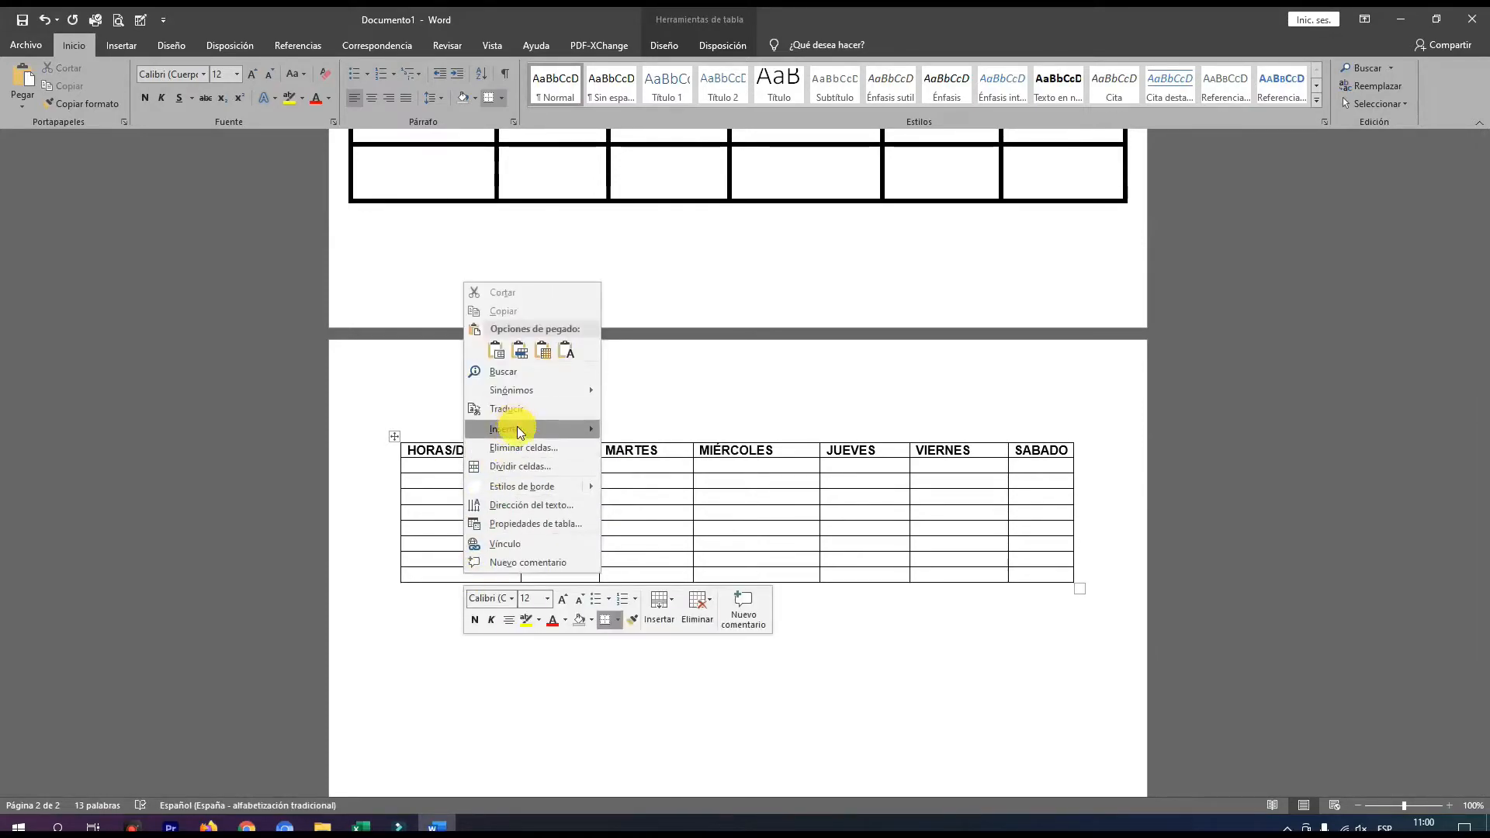
mouse_move(517, 427)
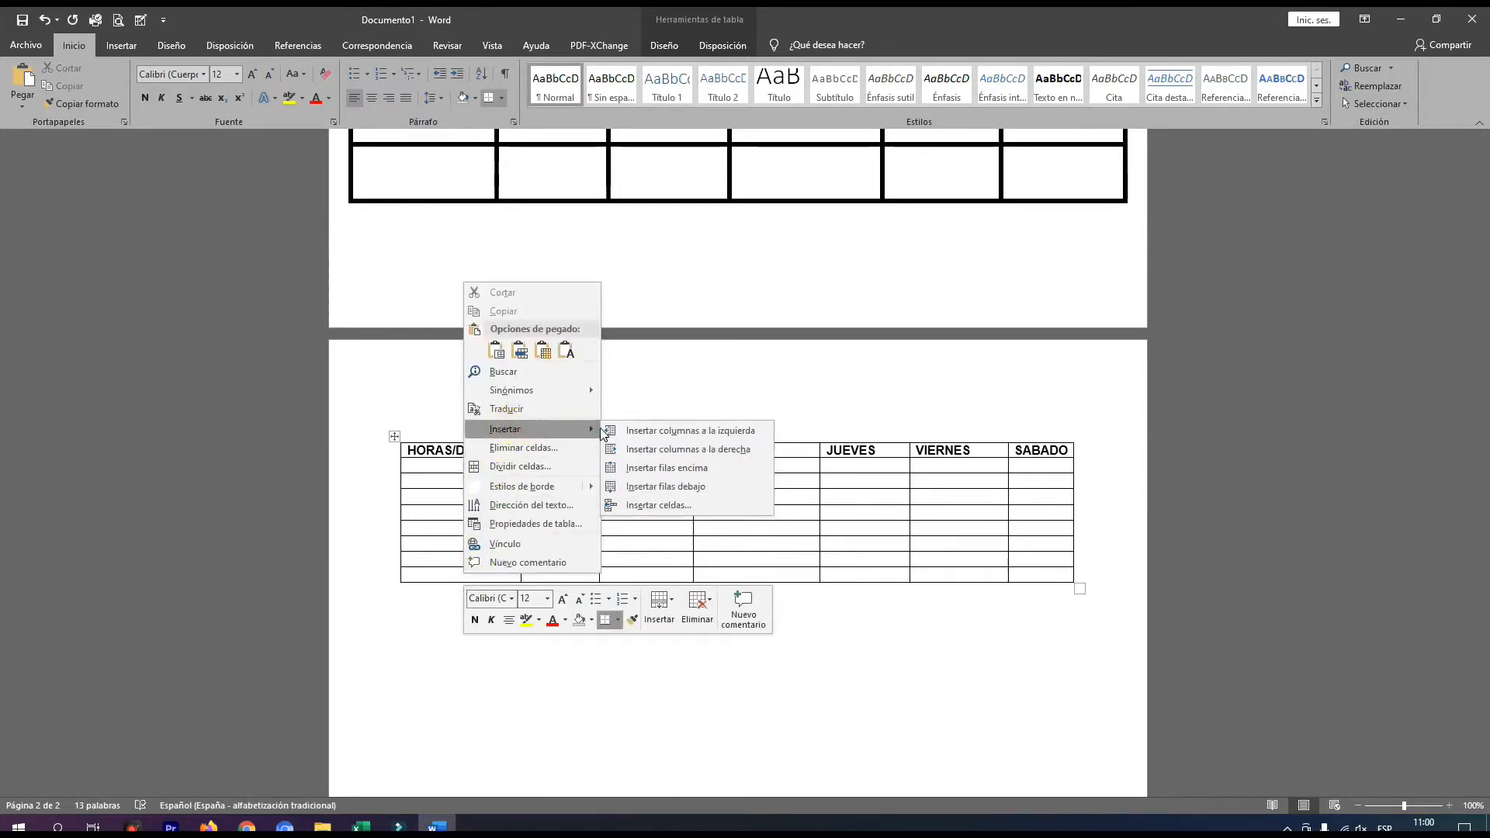
click(673, 489)
click(487, 582)
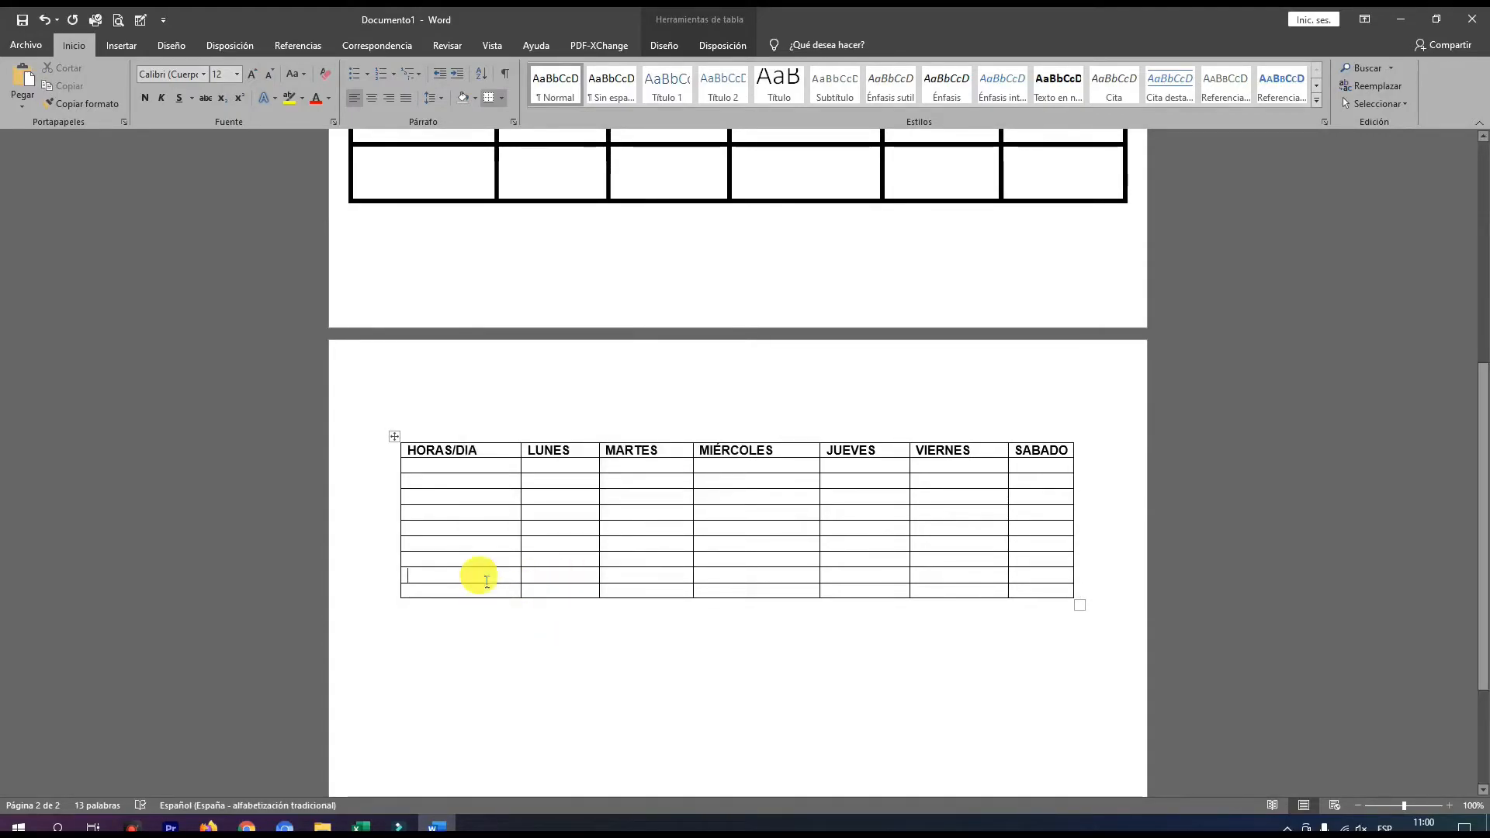
click(485, 466)
click(481, 486)
click(476, 515)
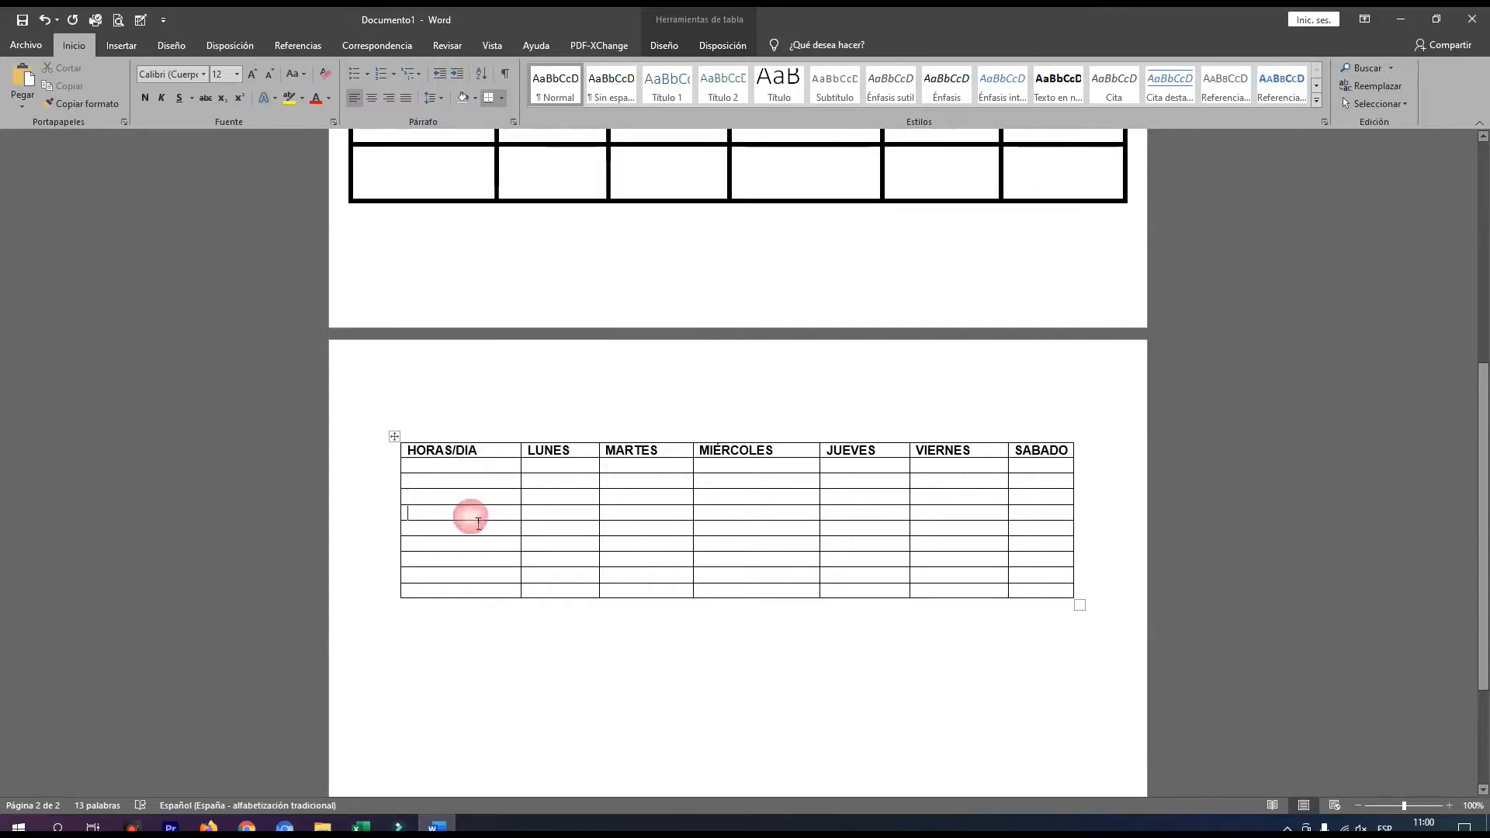
click(475, 549)
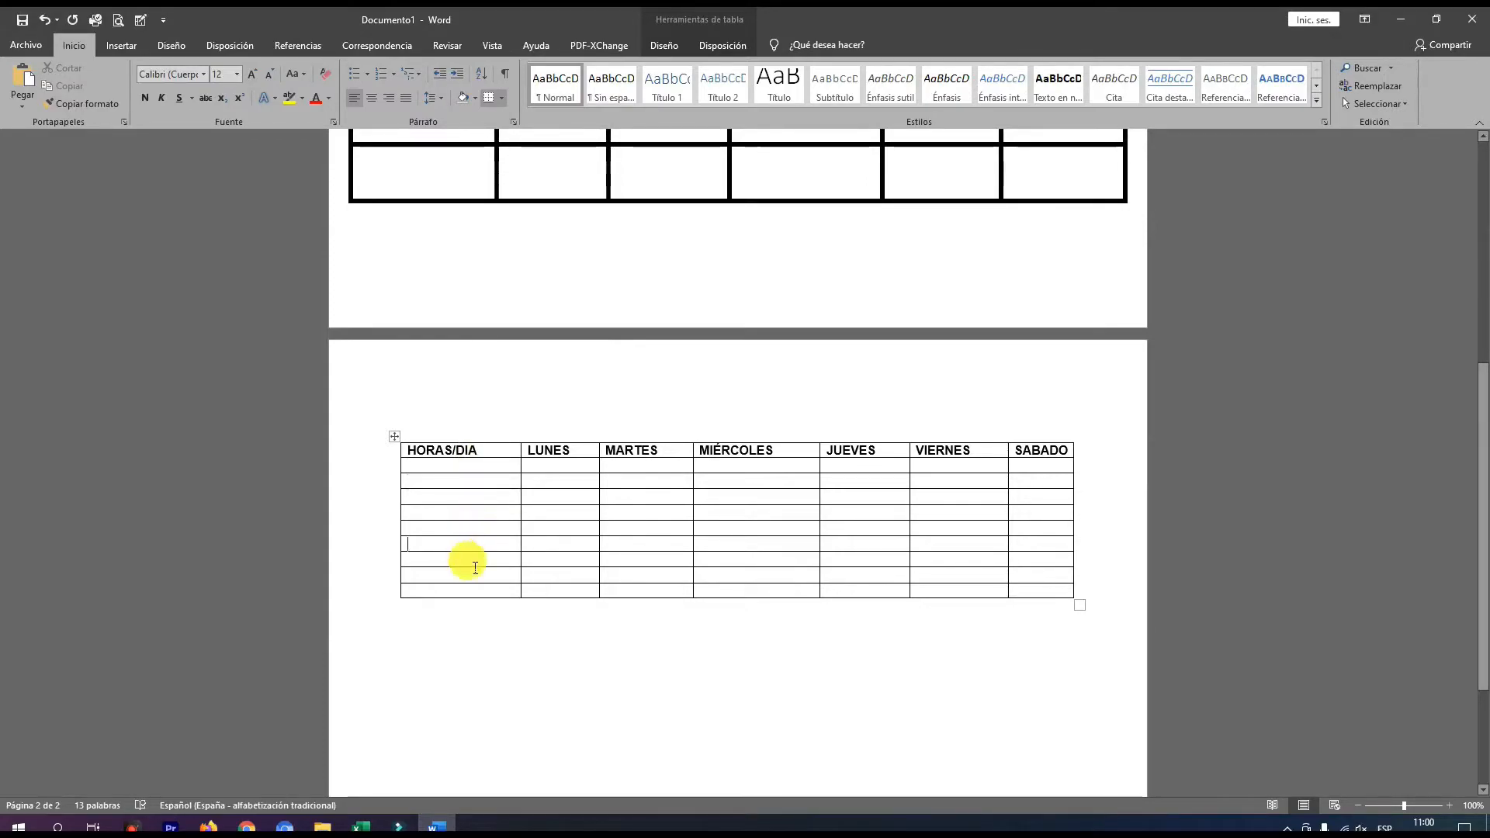
click(476, 598)
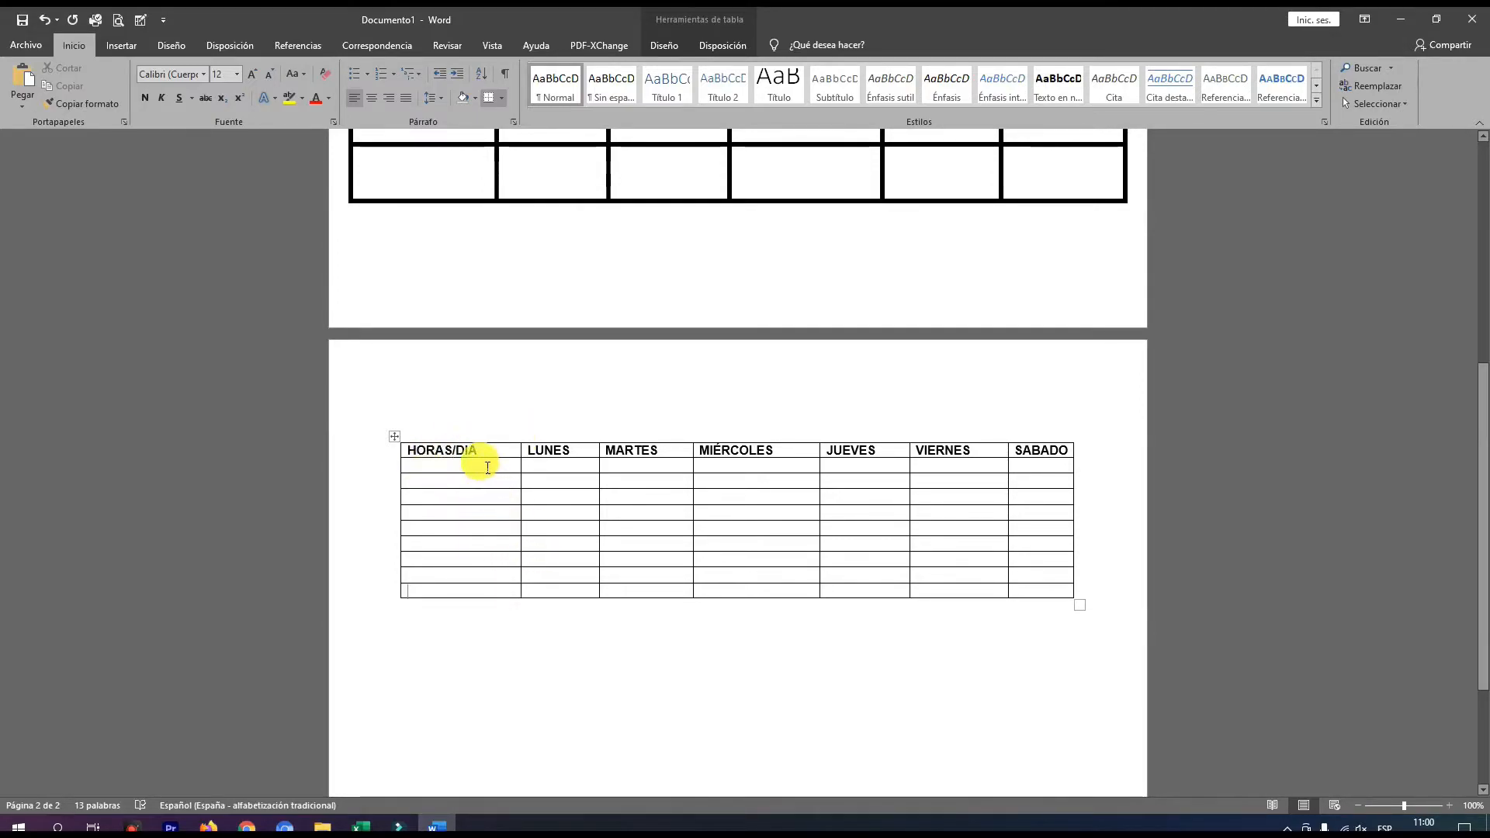
click(553, 451)
click(712, 454)
click(1014, 450)
scroll(611, 605, down, 1)
scroll(598, 603, up, 1)
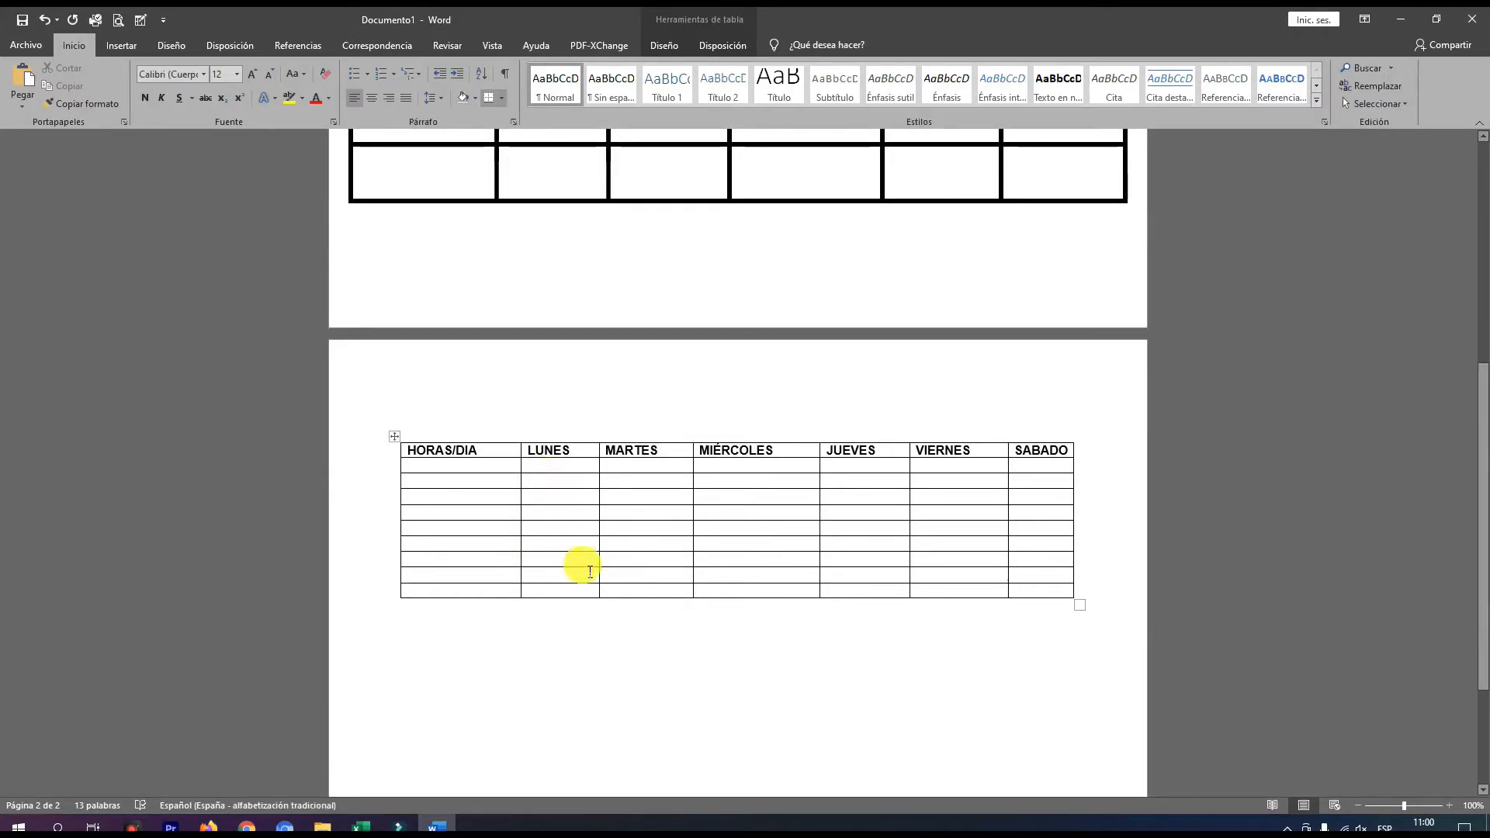
Delete the entire thick-bordered schedule table on page 1.
scroll(565, 598, up, 3)
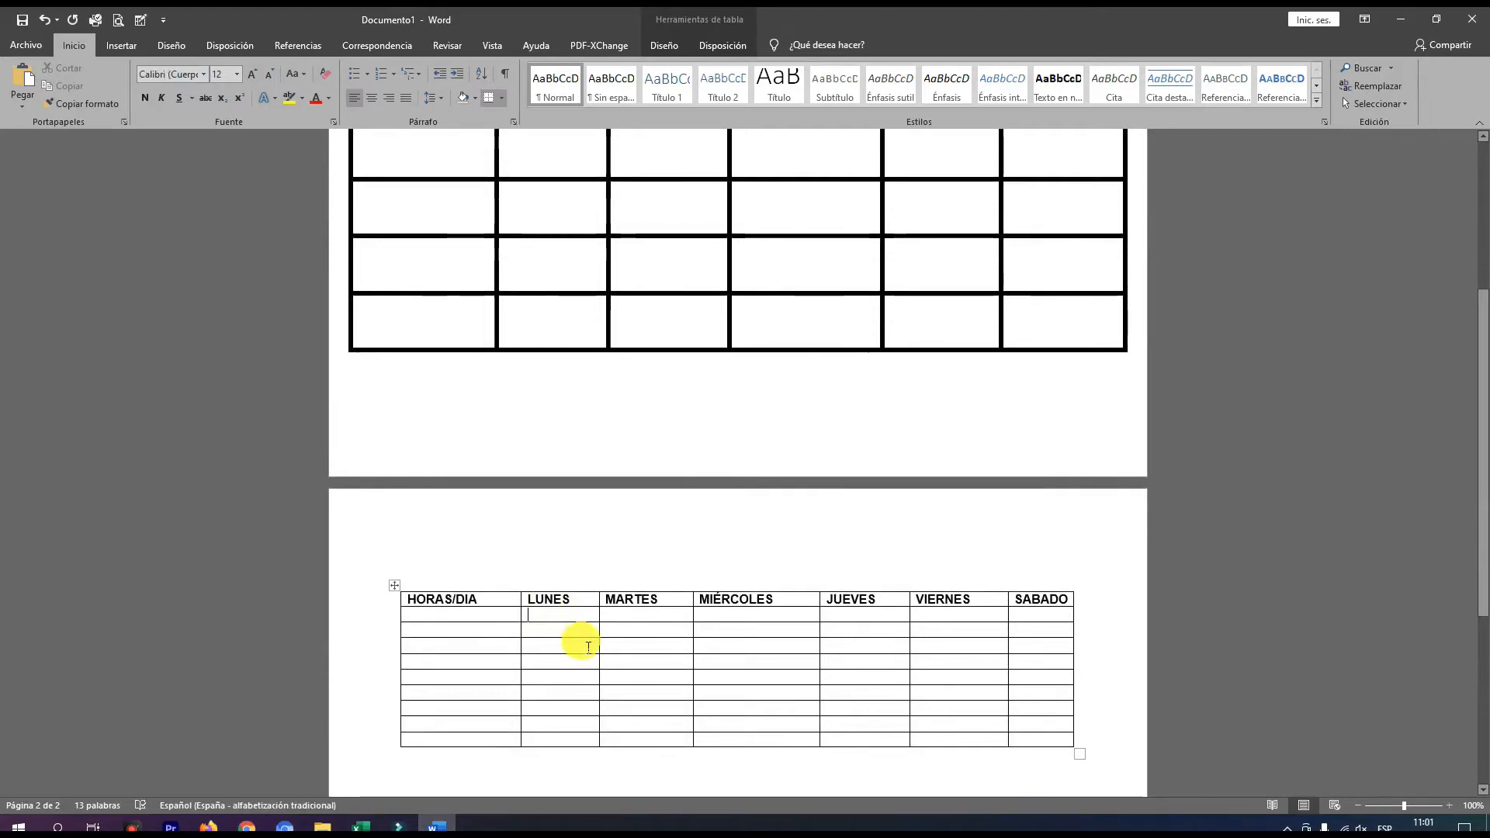
scroll(588, 646, up, 6)
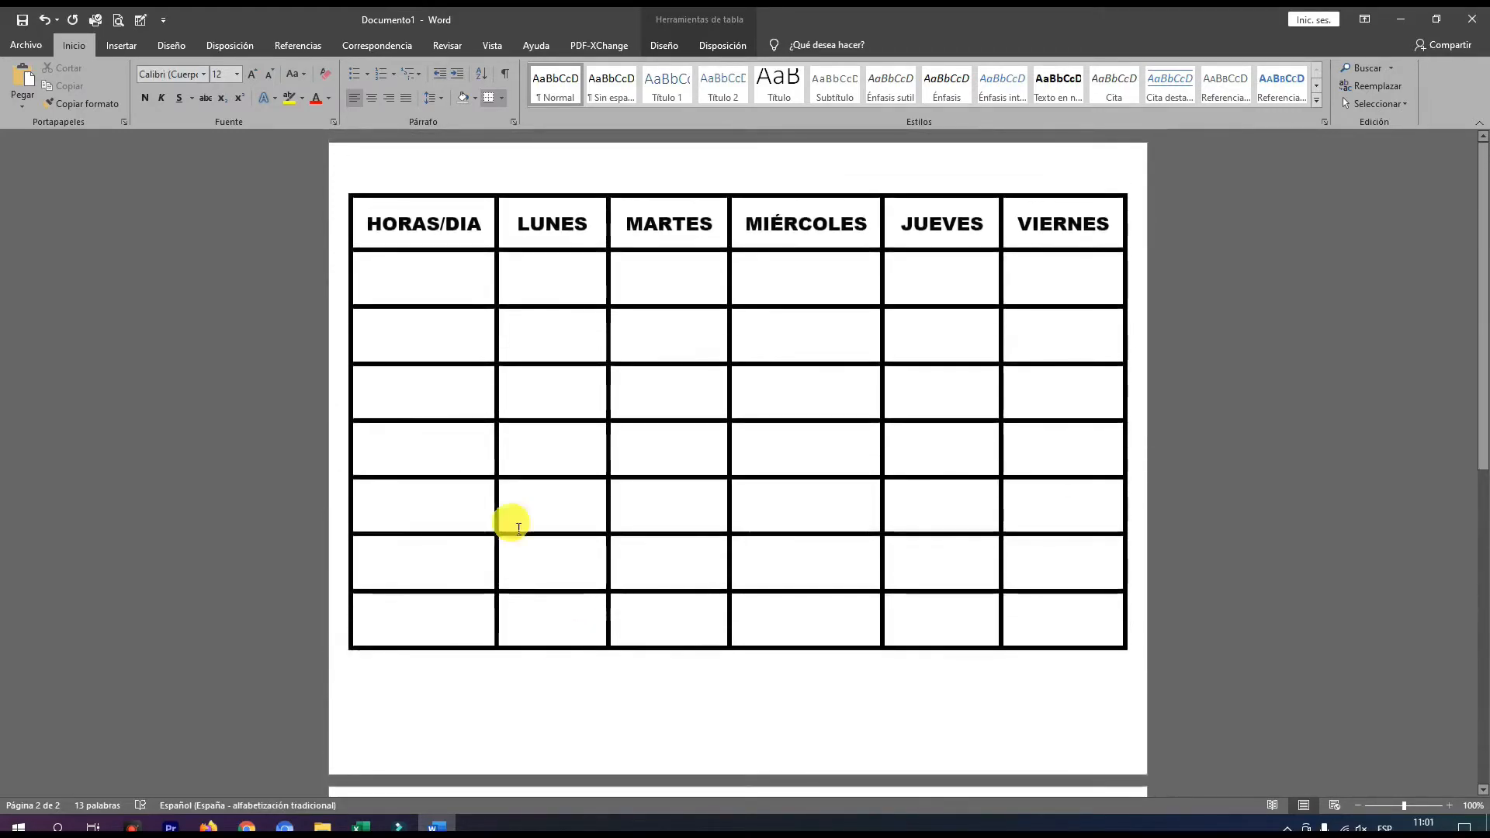
scroll(404, 225, down, 3)
scroll(590, 434, up, 3)
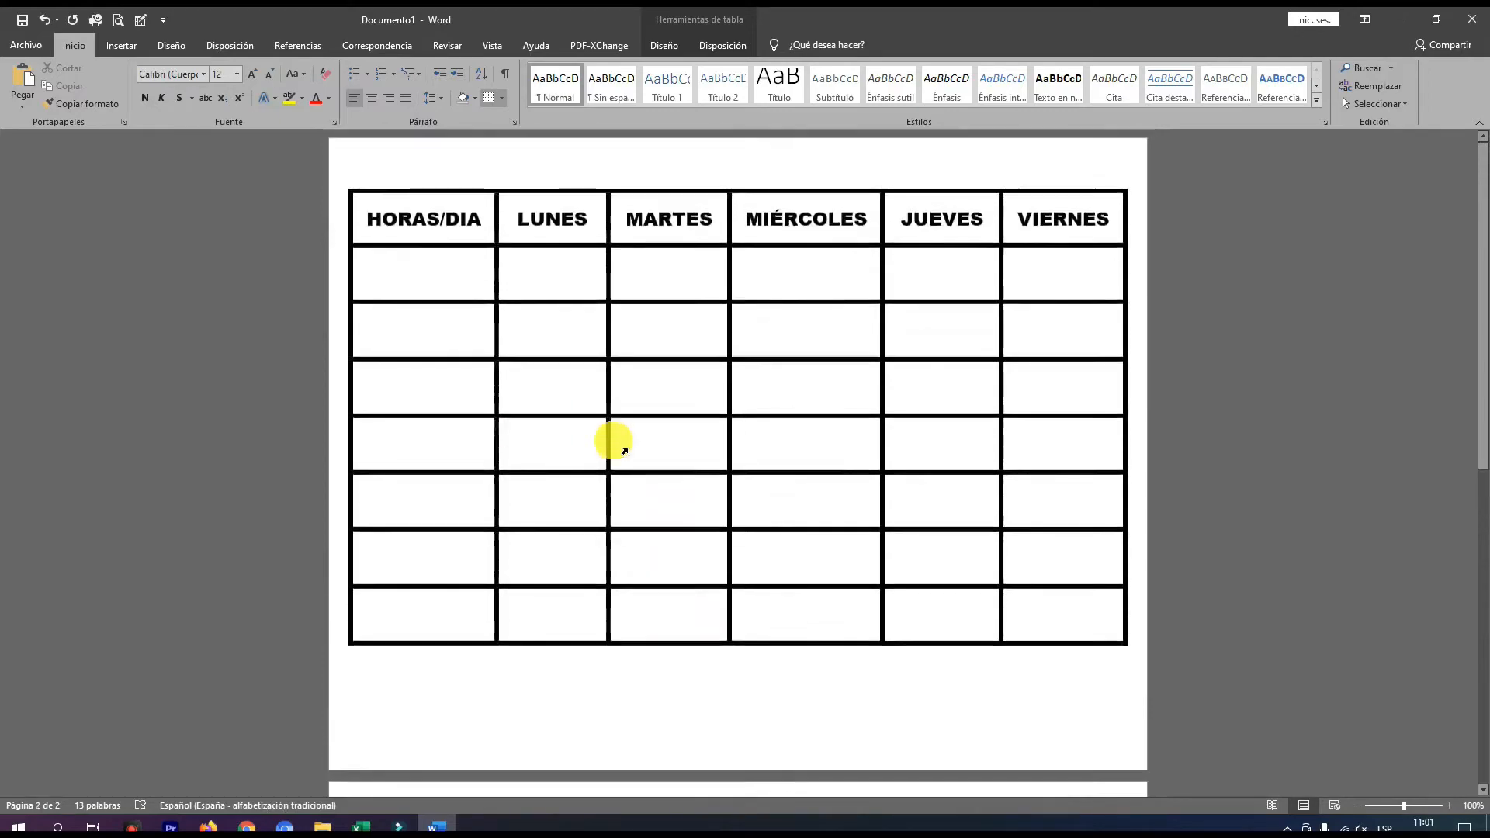
click(644, 224)
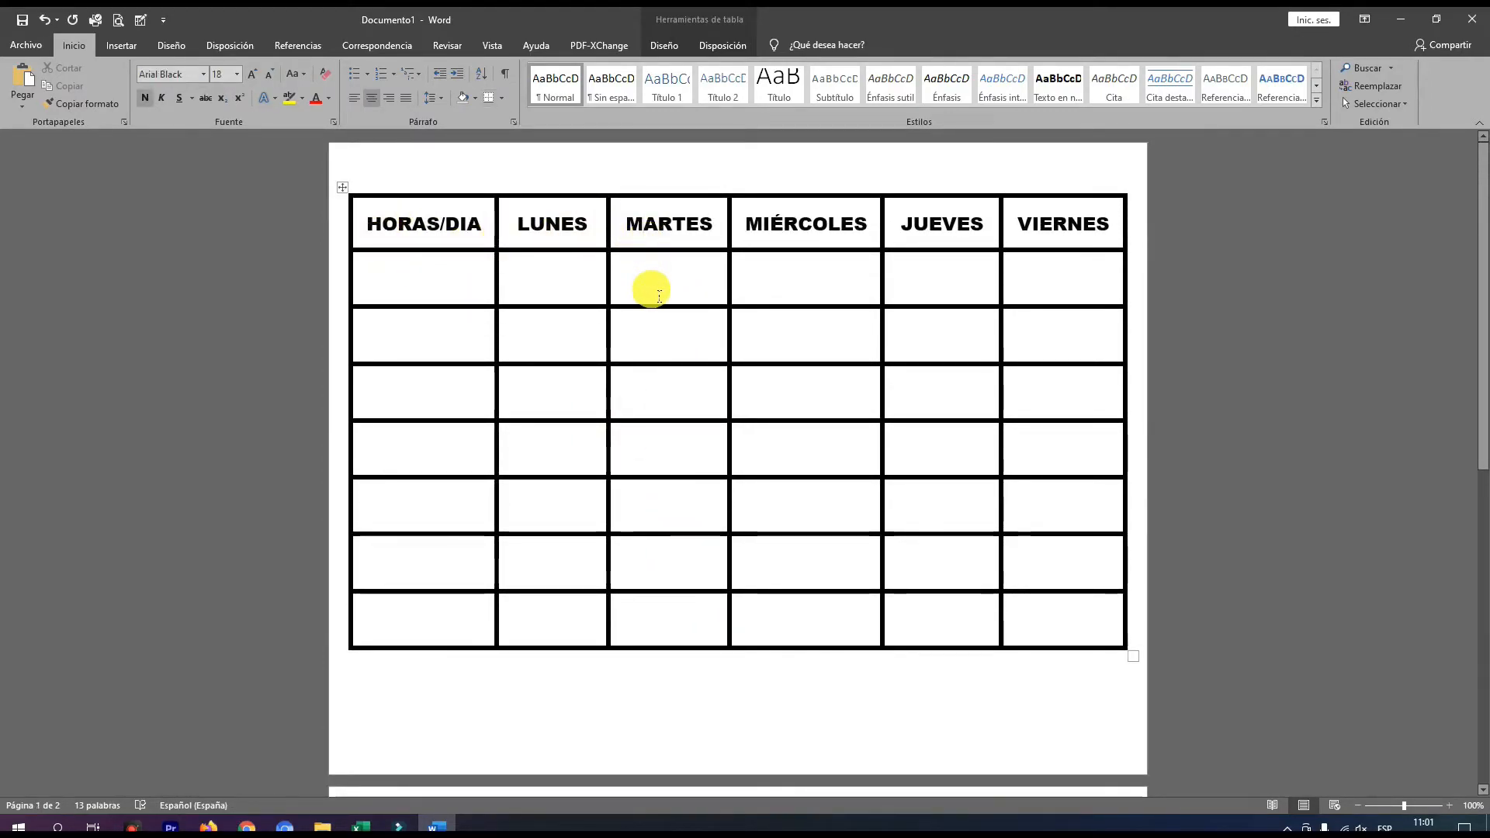
click(344, 190)
right_click(344, 191)
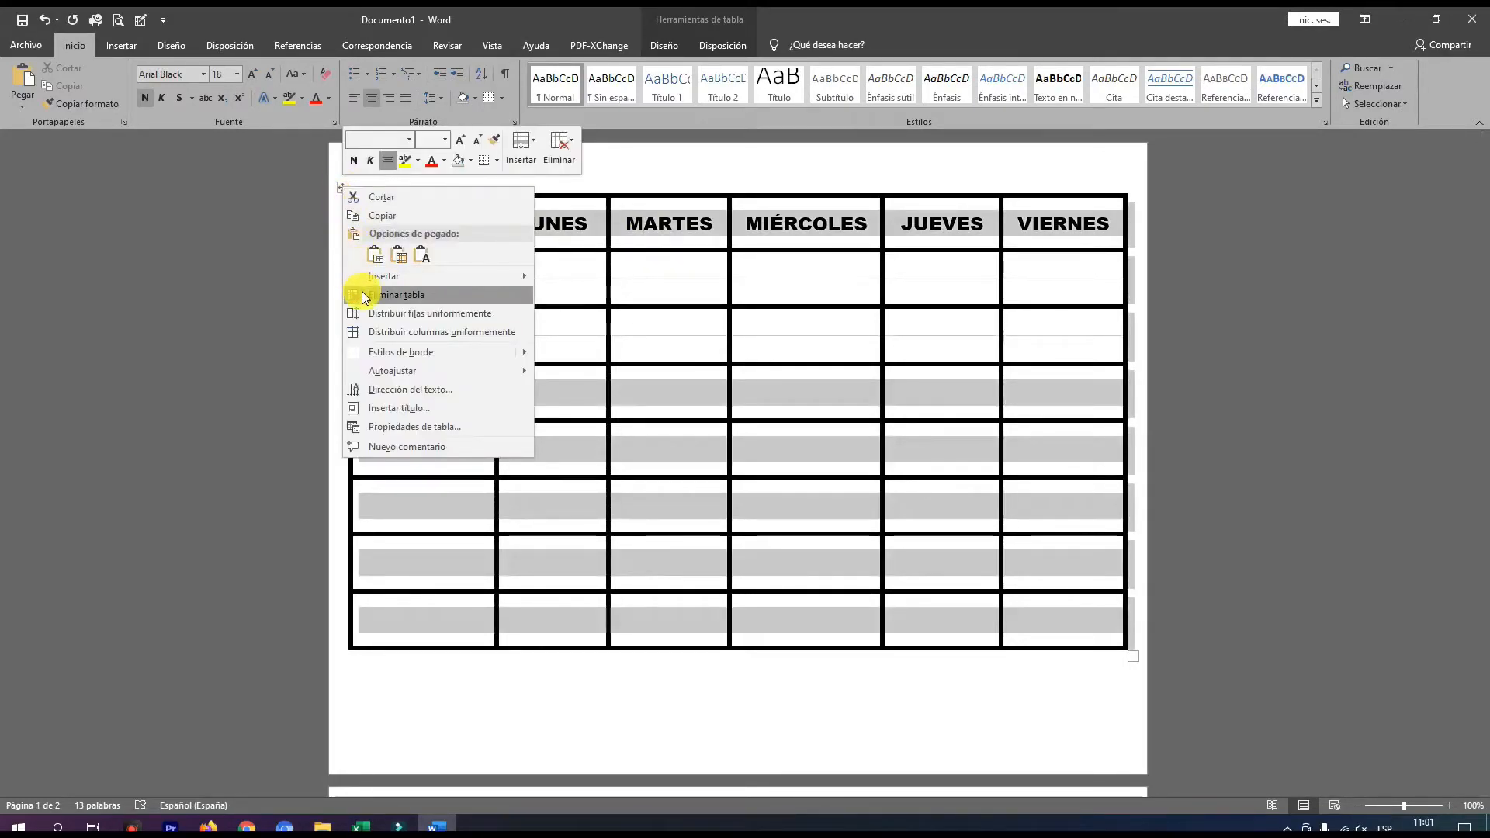
click(396, 295)
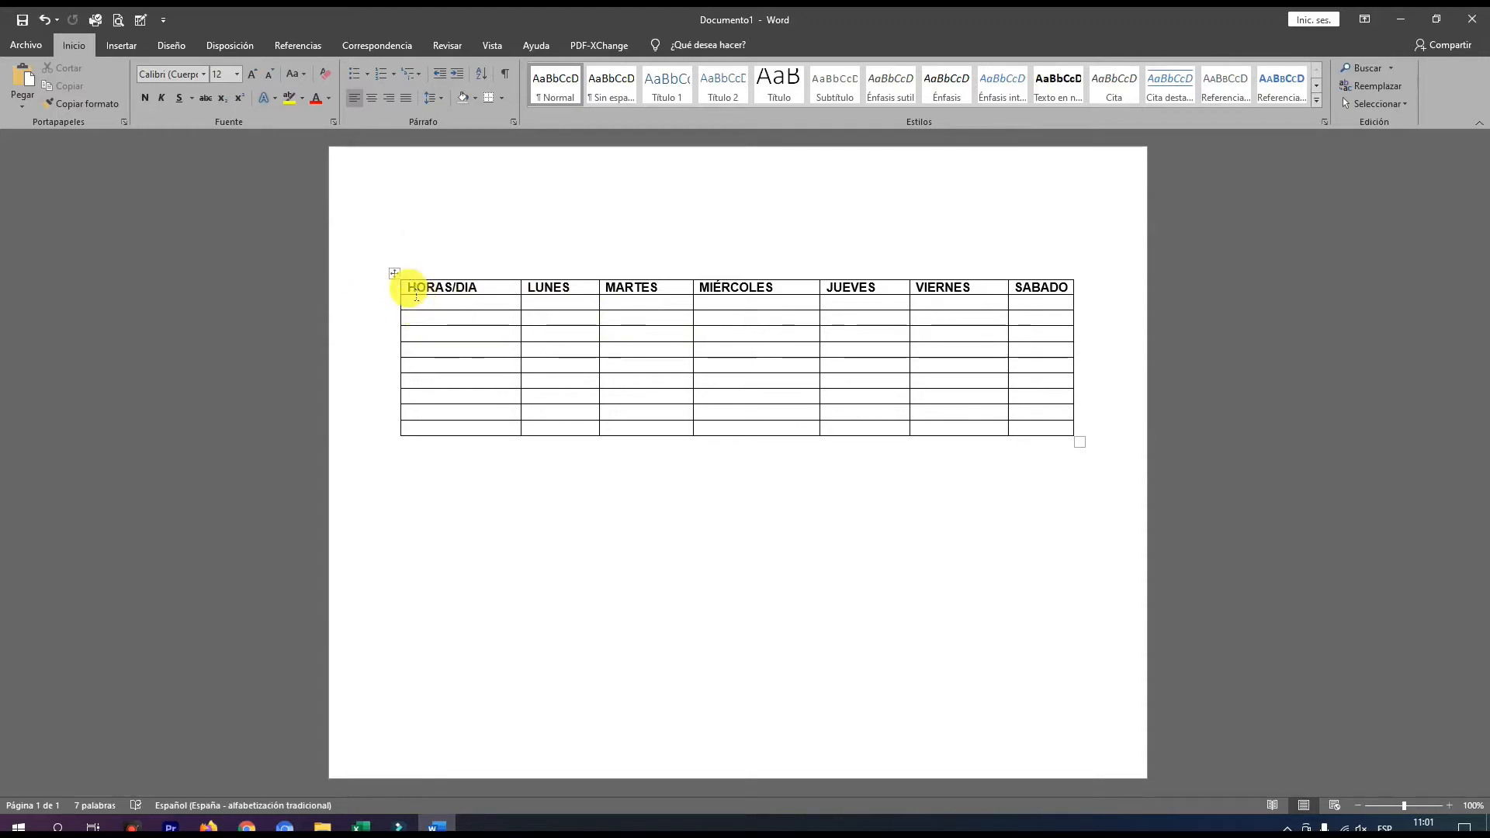
Shade the whole header row from HORAS/DIA to SABADO with the standard light blue.
drag(425, 293, 1051, 295)
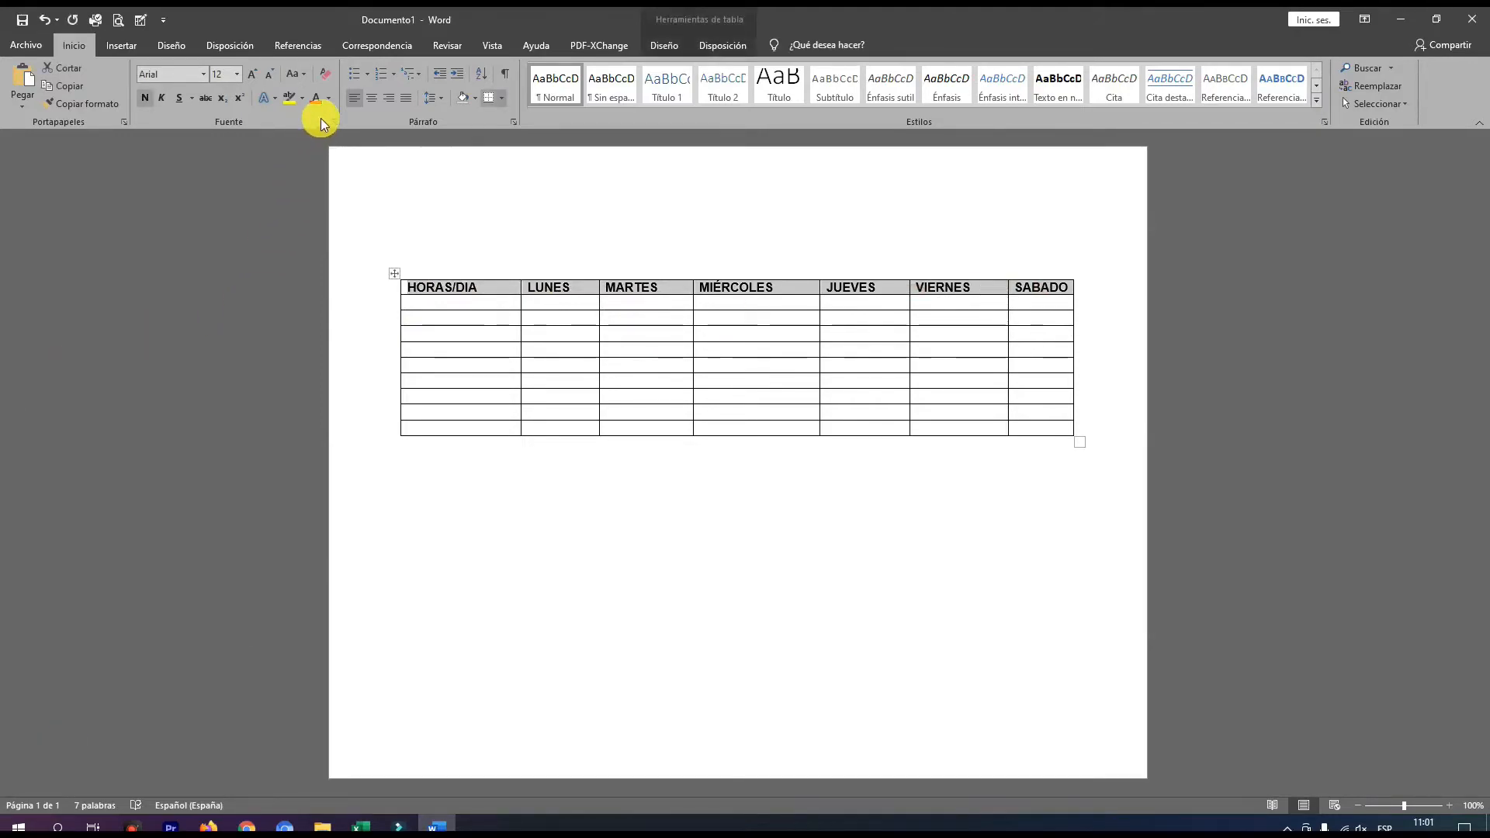
click(473, 103)
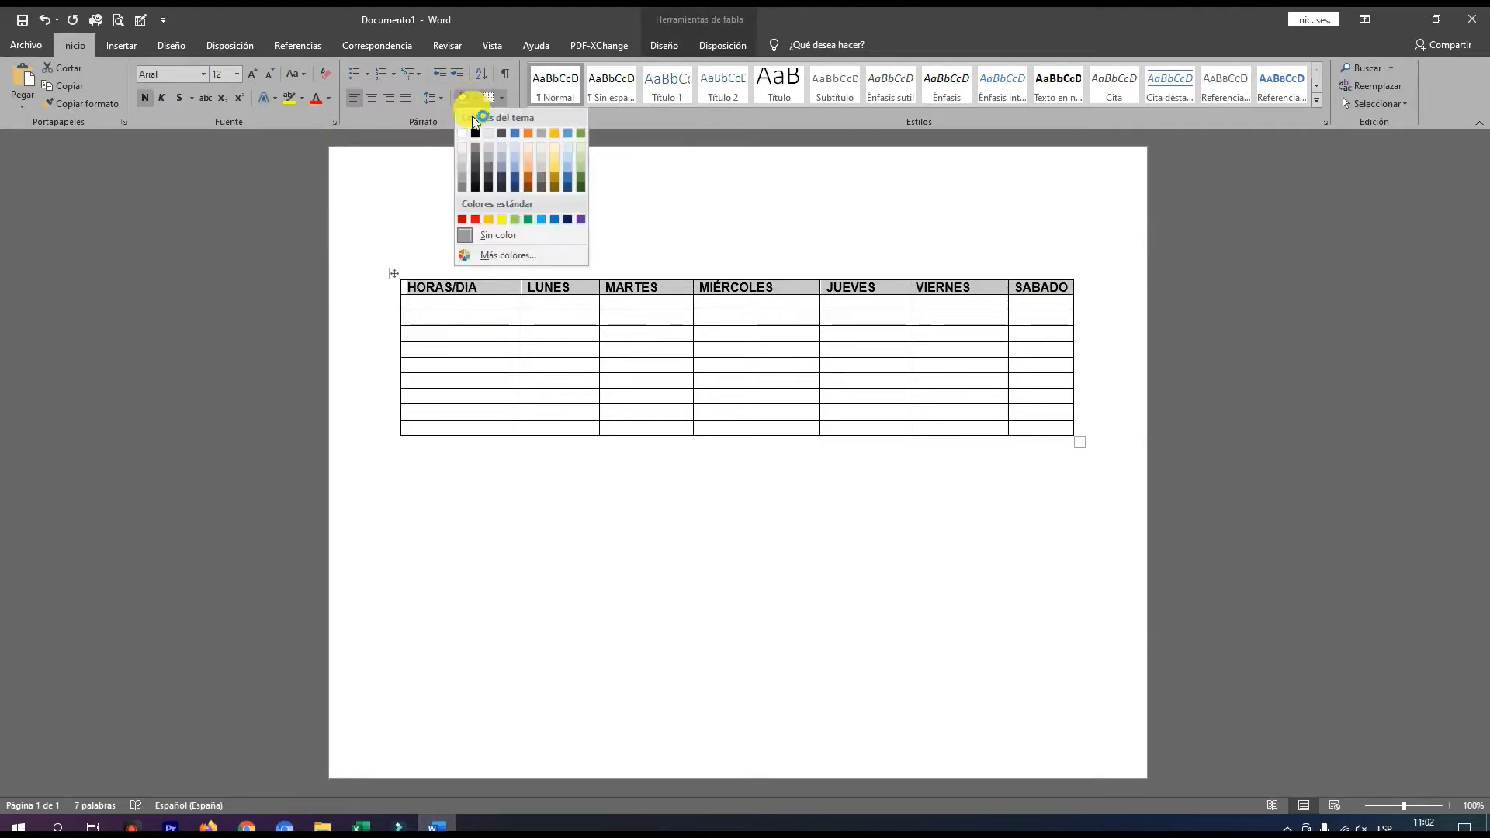
click(539, 219)
click(554, 333)
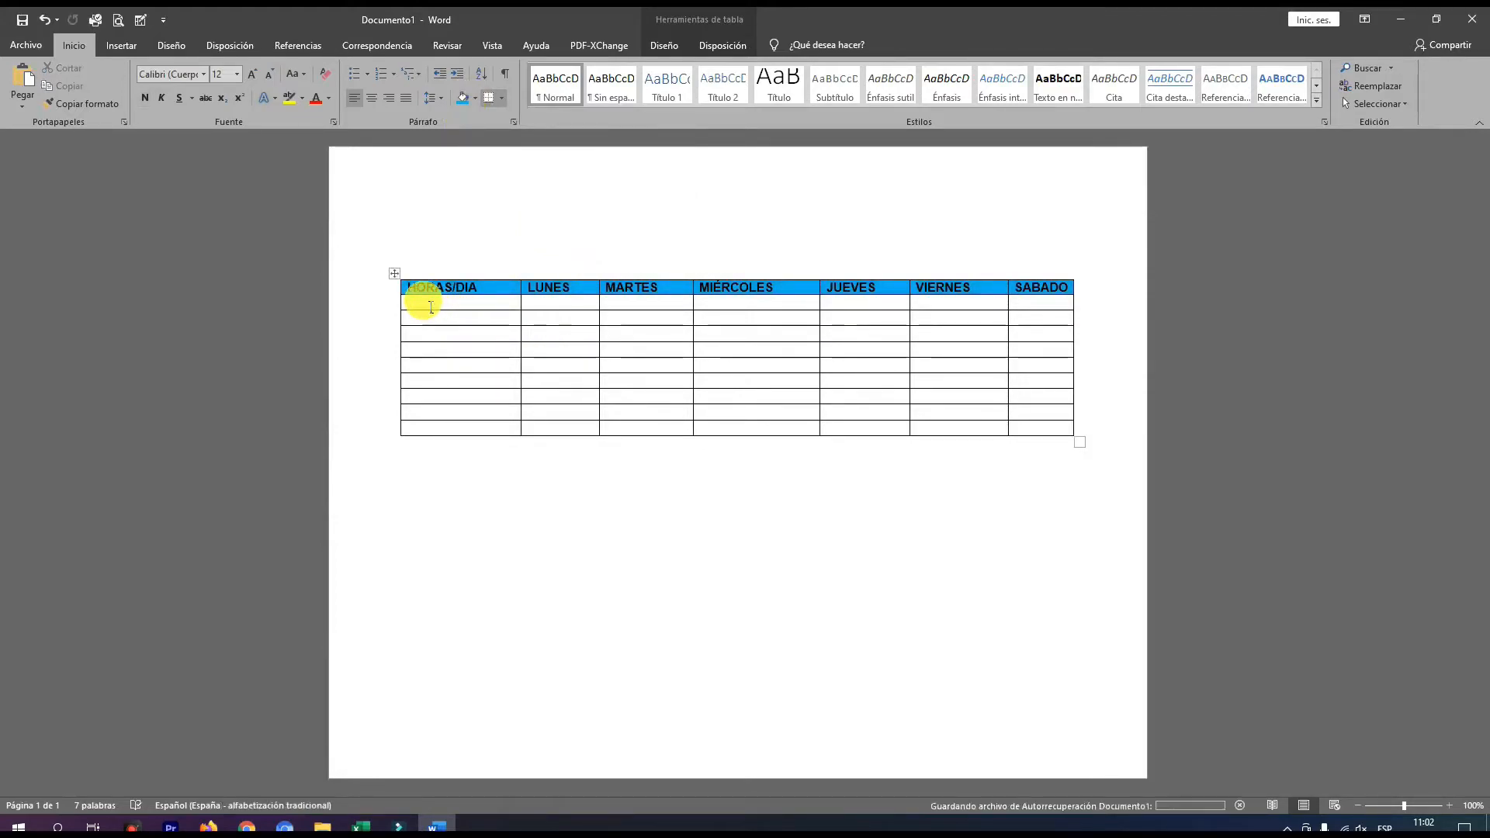
Shade the LUNES, MARTES and MIÉRCOLES cells of the second row below the header with standard red.
click(565, 323)
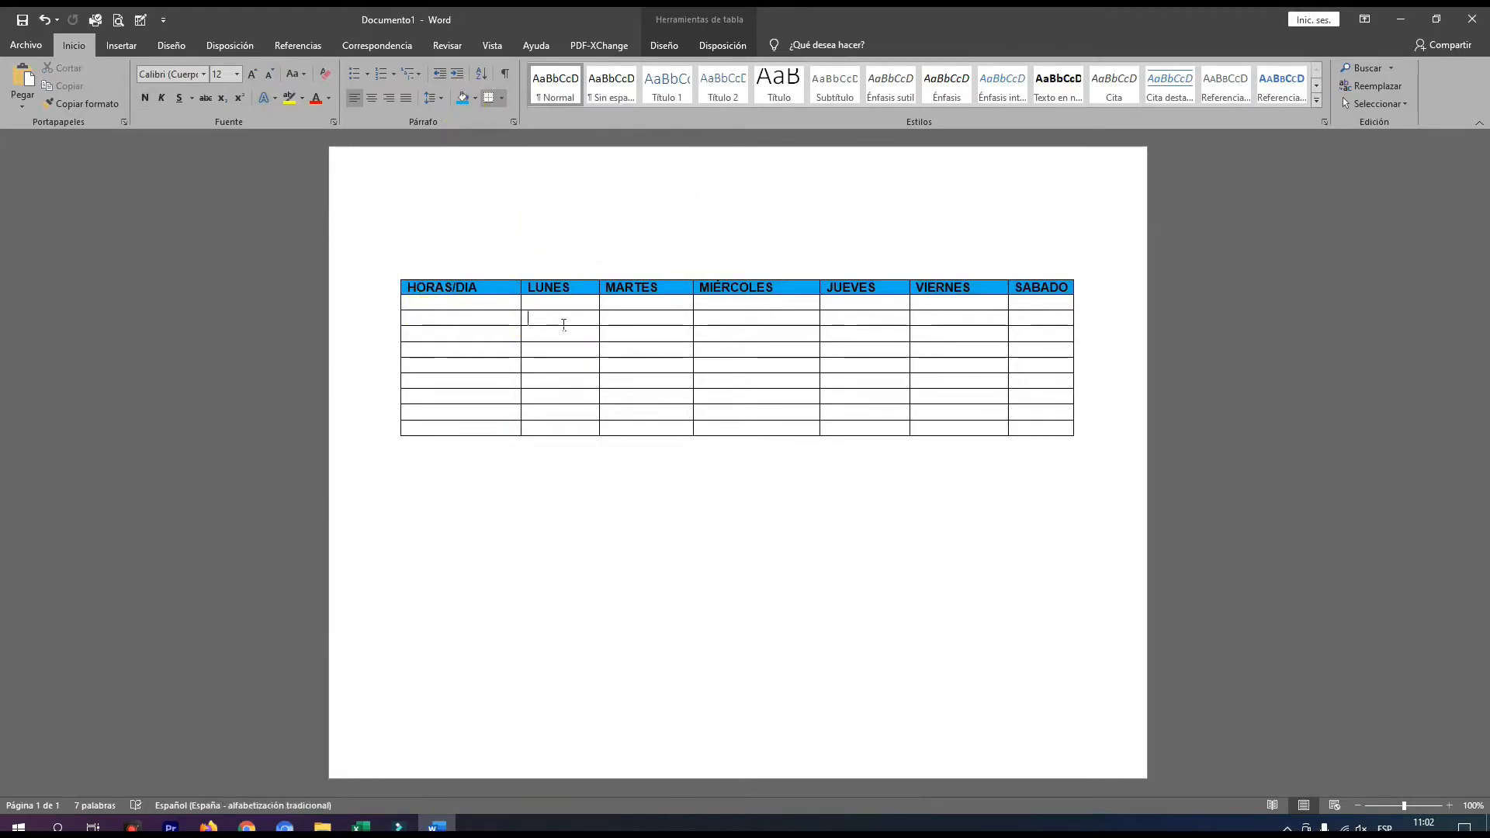
drag(596, 323, 713, 323)
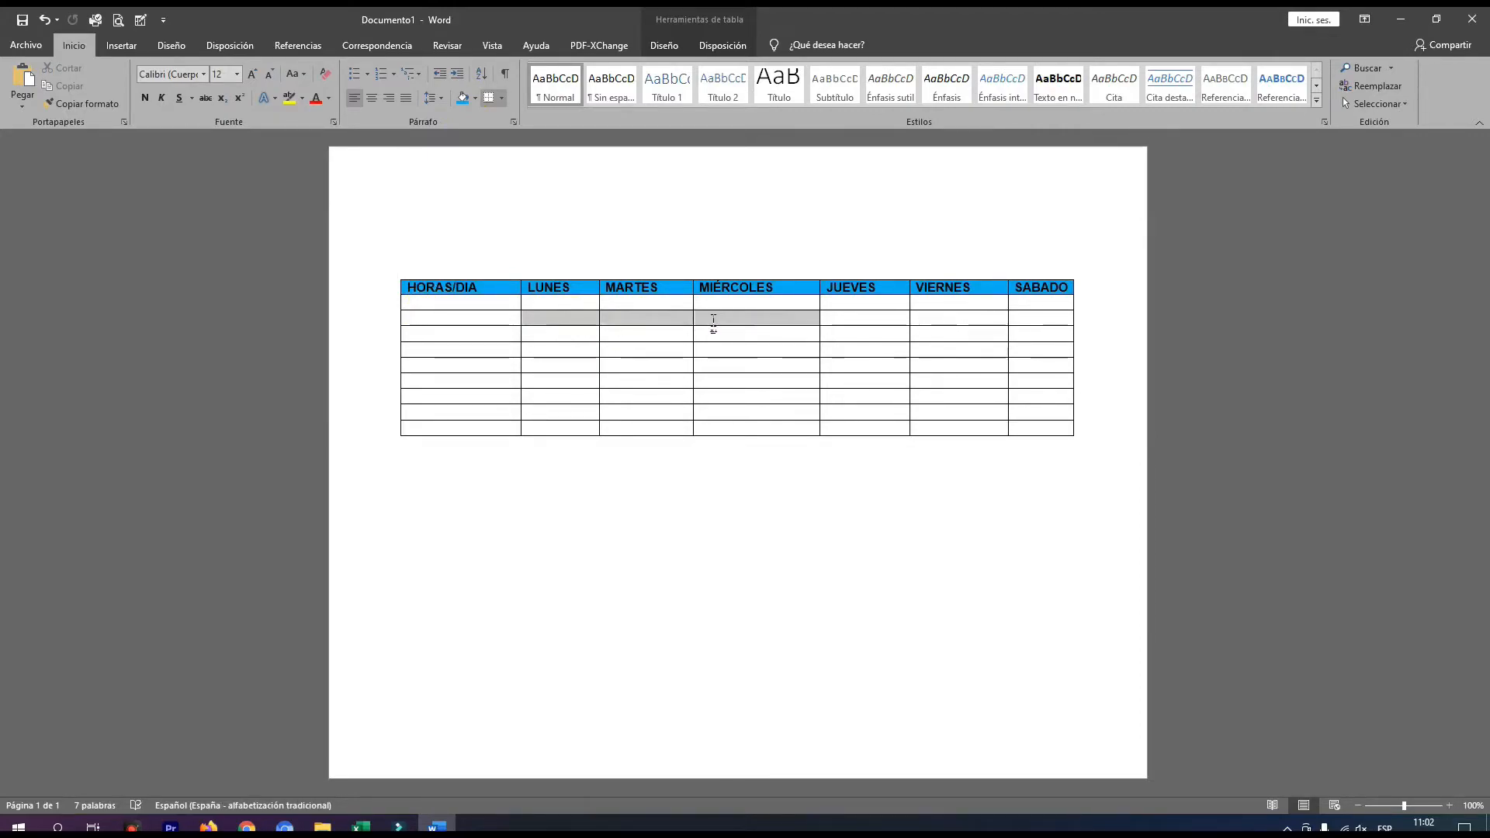
click(475, 99)
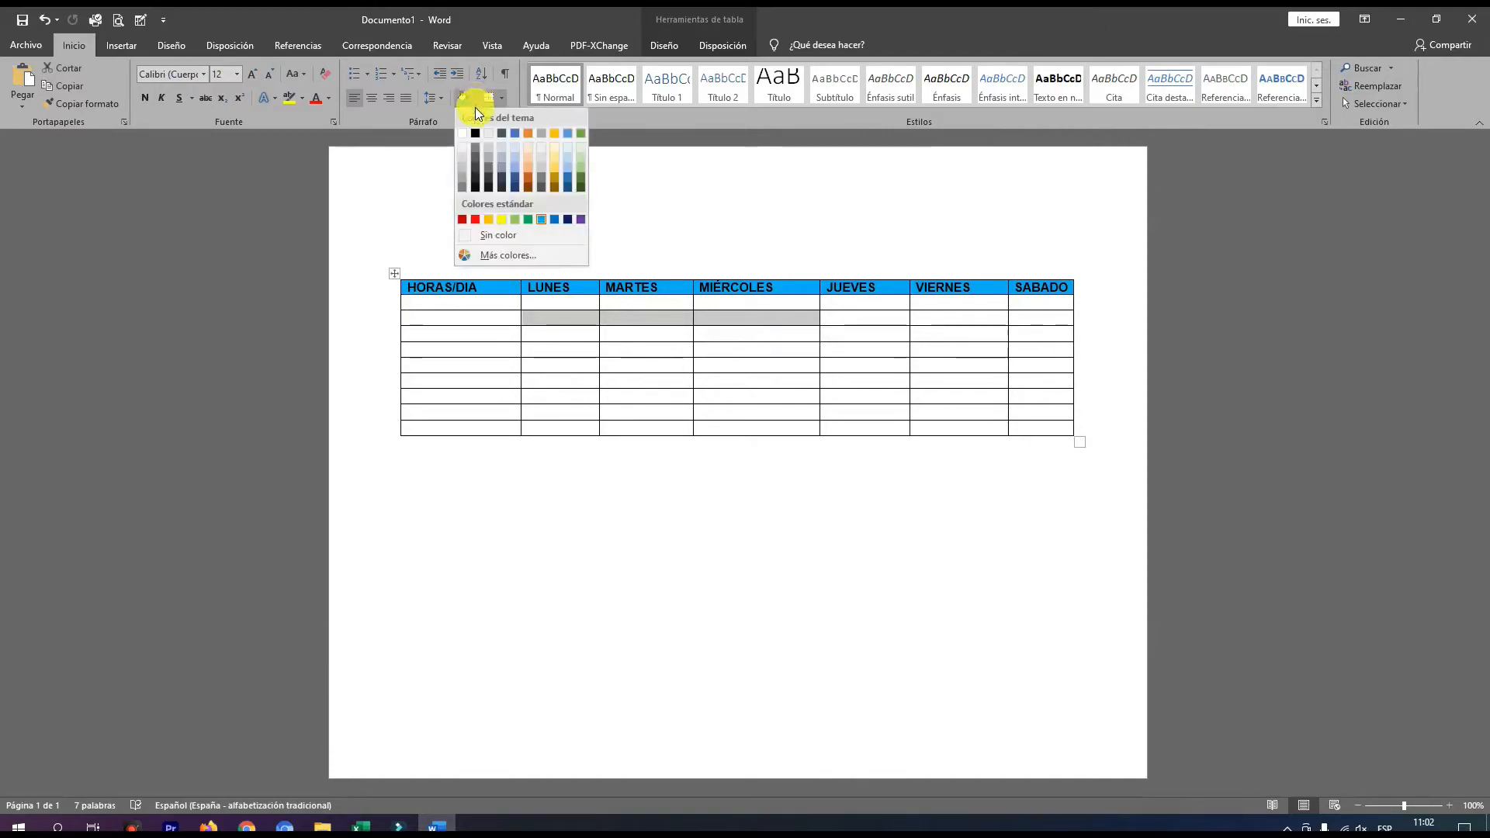
click(475, 219)
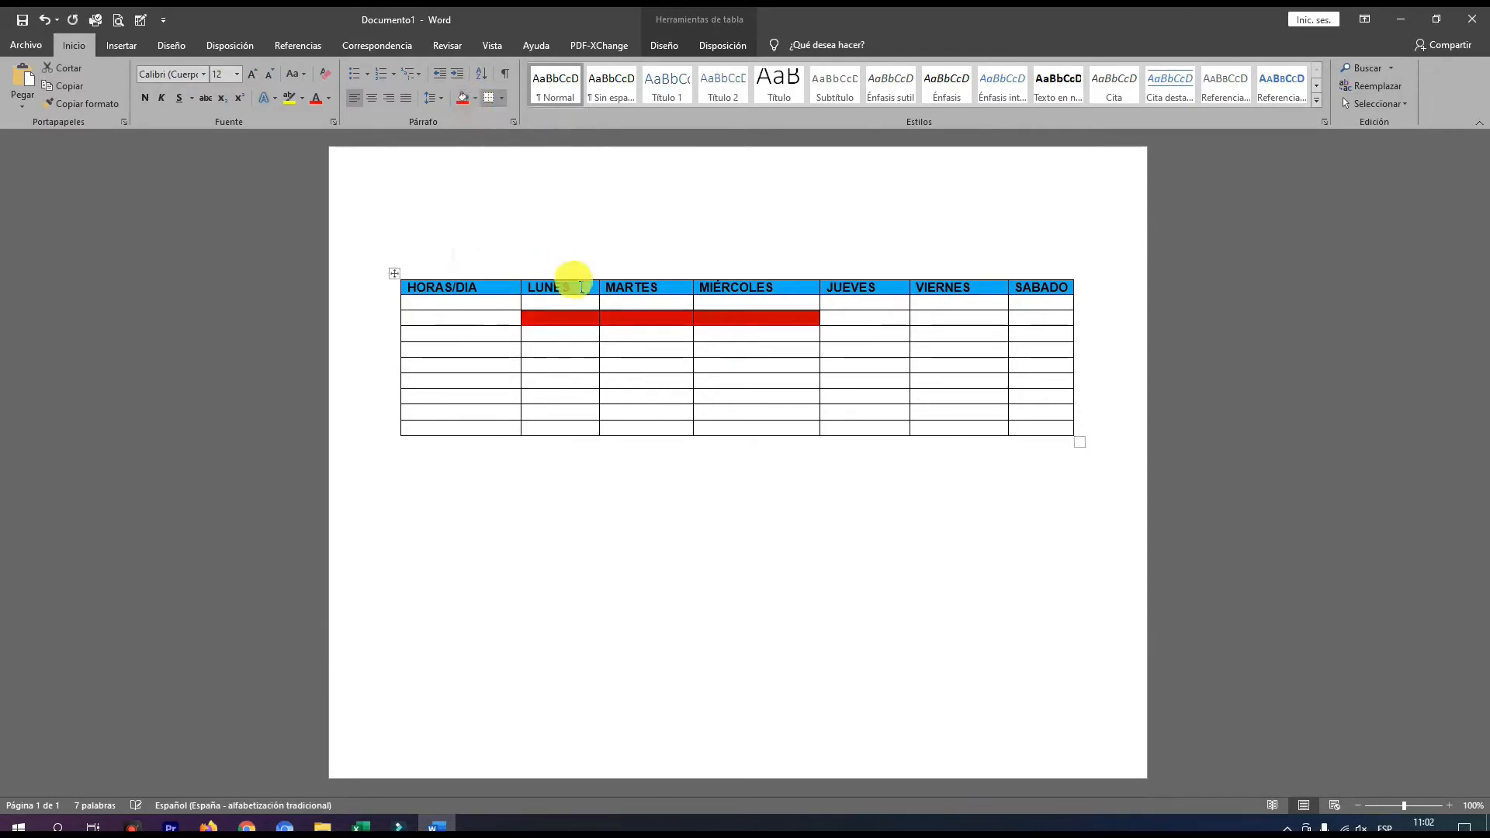
click(625, 349)
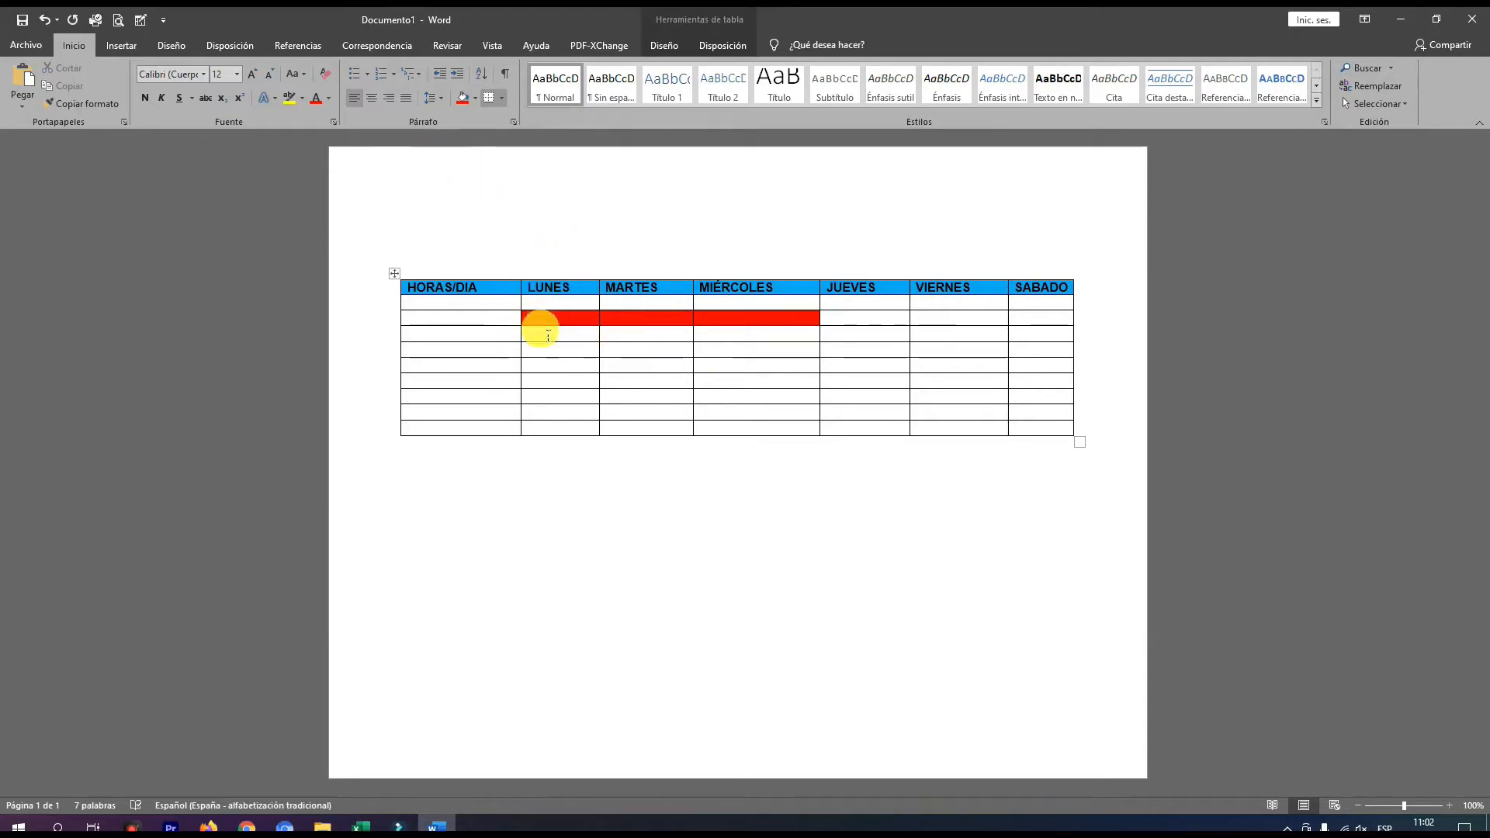
Remove the red shading from the LUNES to MIÉRCOLES cells by setting them to no color.
drag(532, 318, 721, 322)
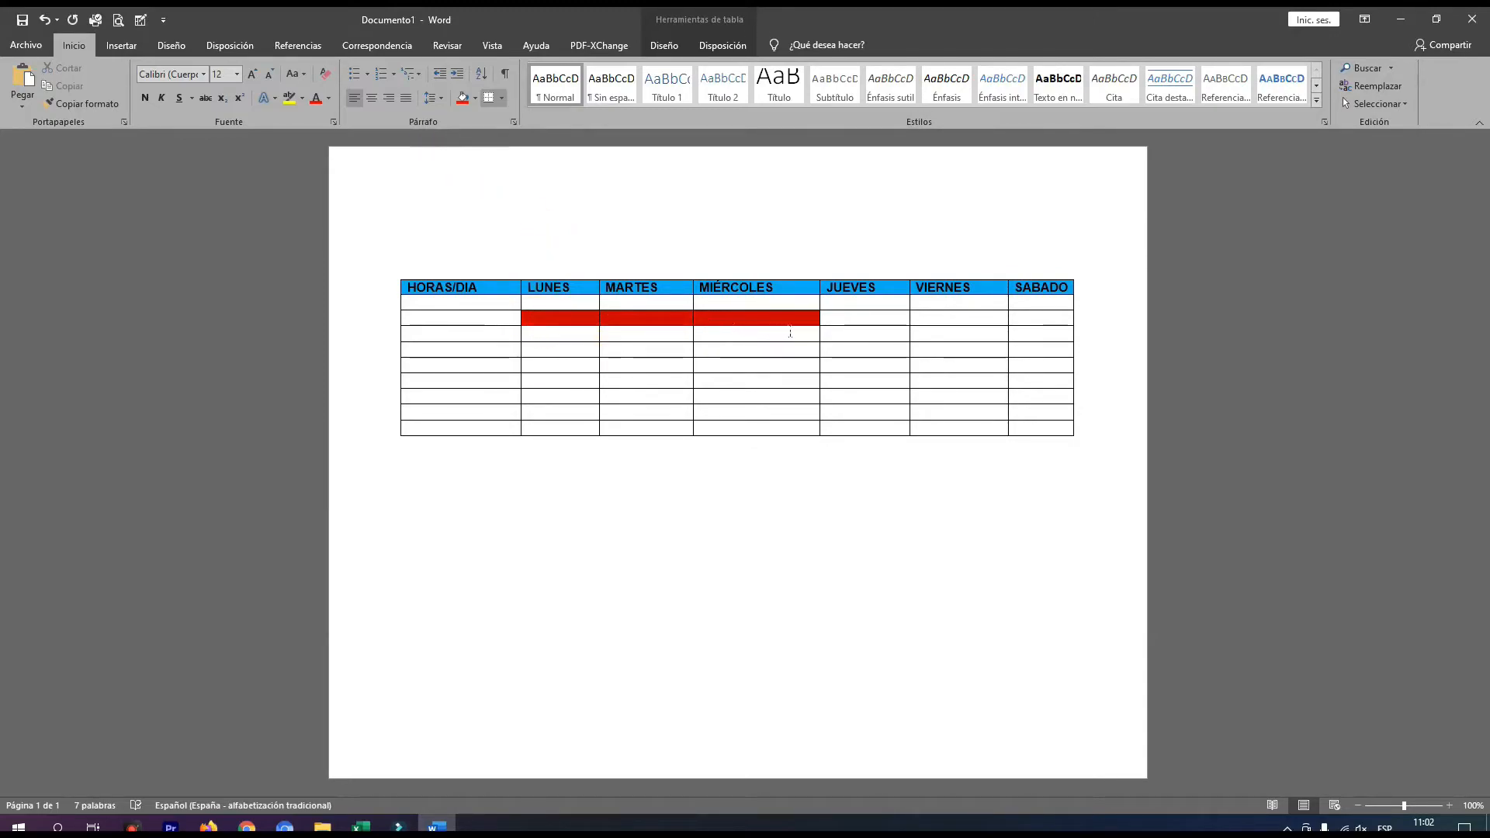
click(476, 99)
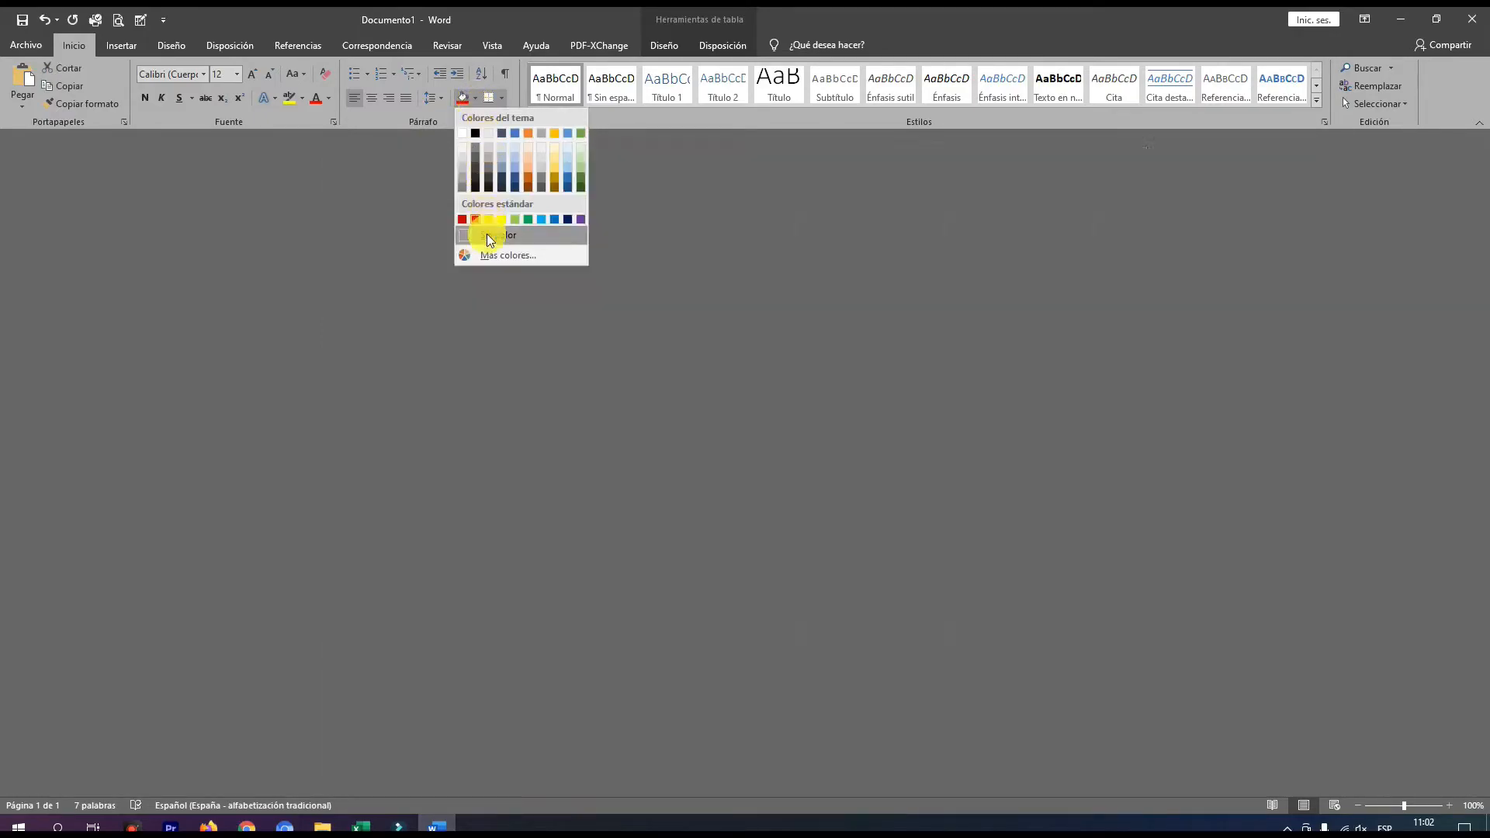
click(487, 234)
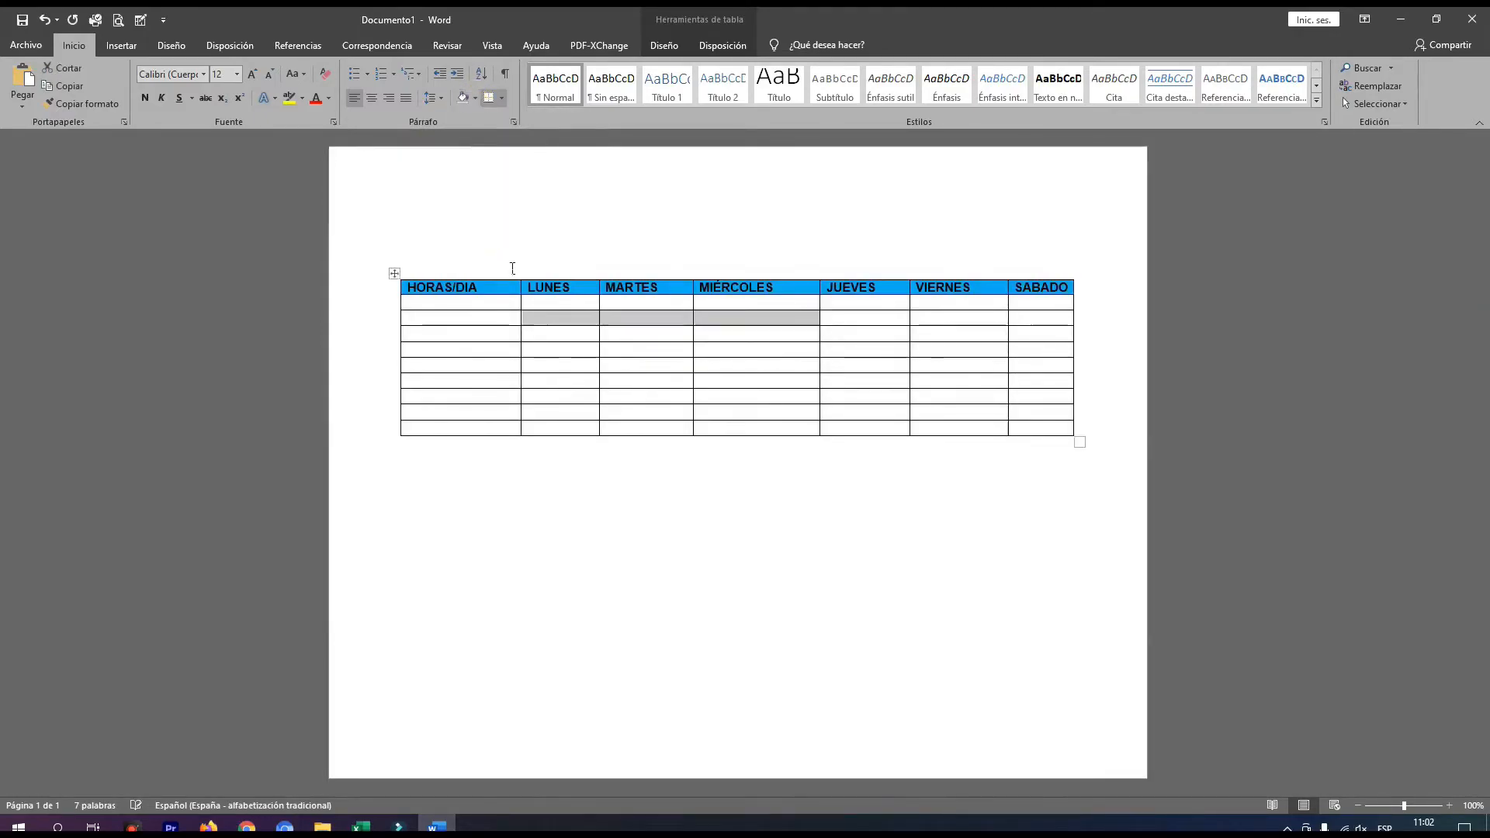
click(559, 344)
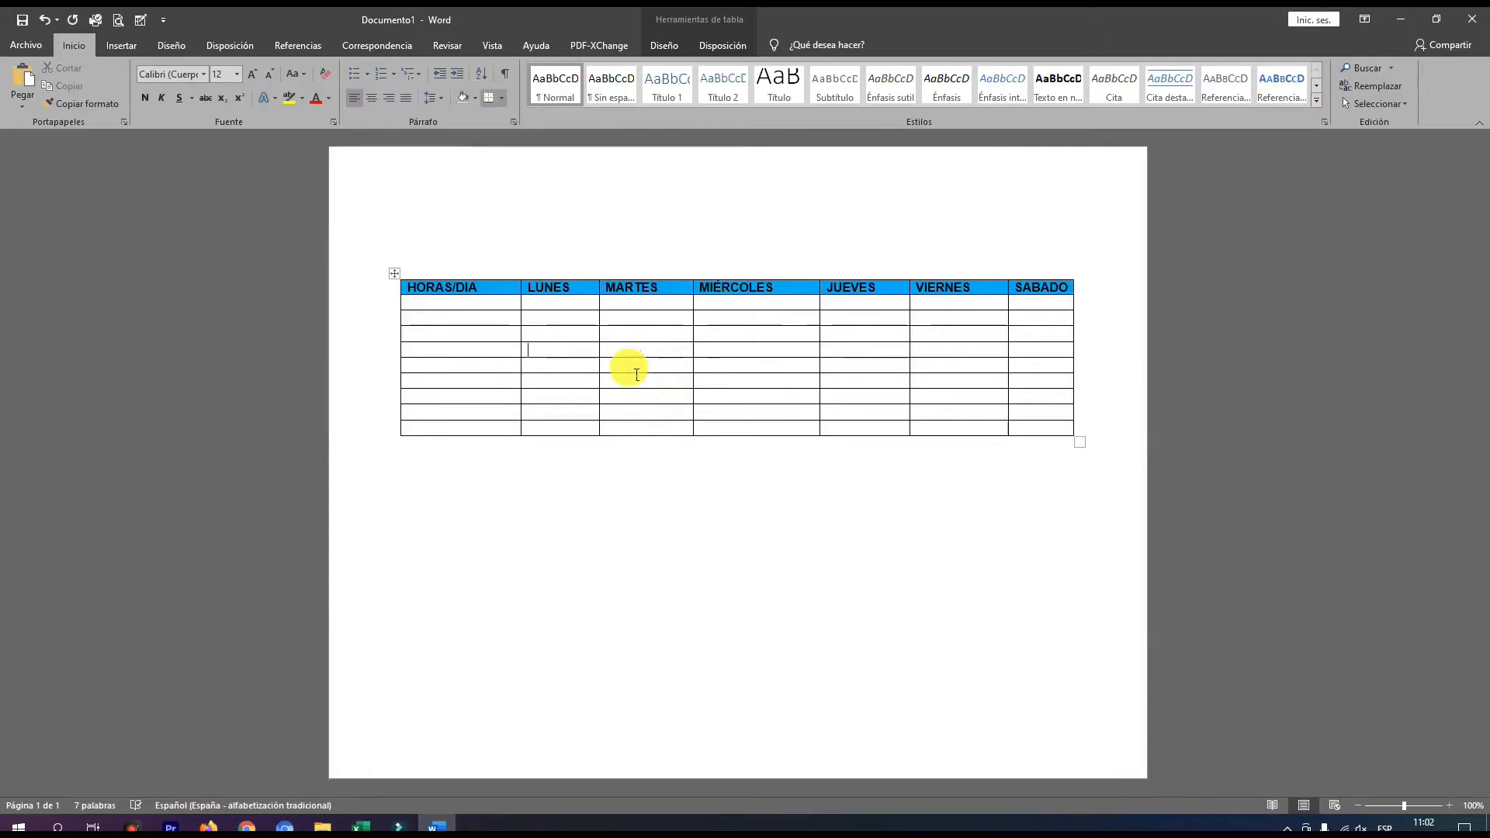
Enter HORARIO 2021 in the HORAS/DIA column of the table's last row.
click(447, 433)
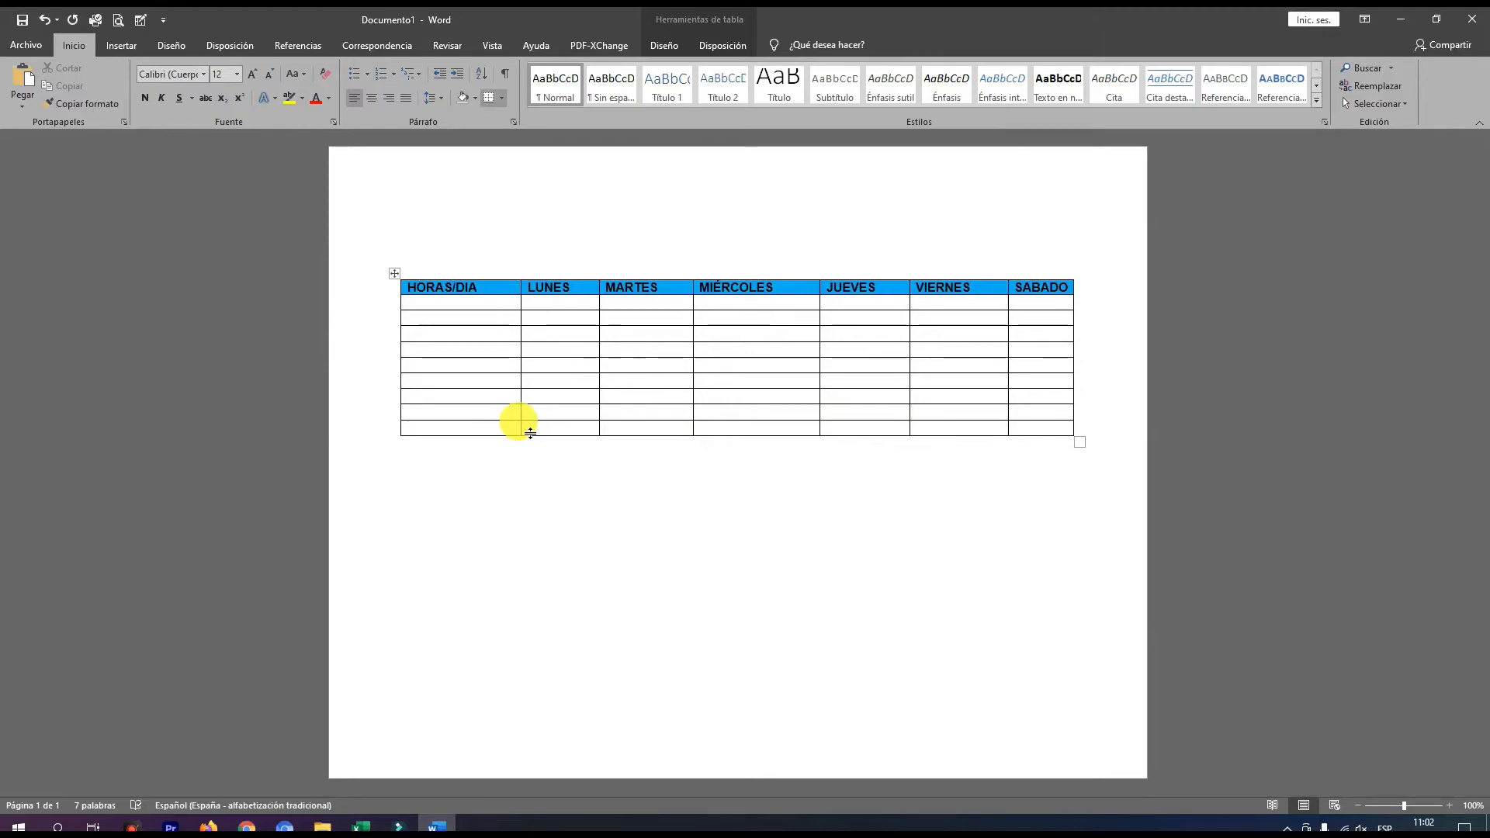
text(ORARIO 2021)
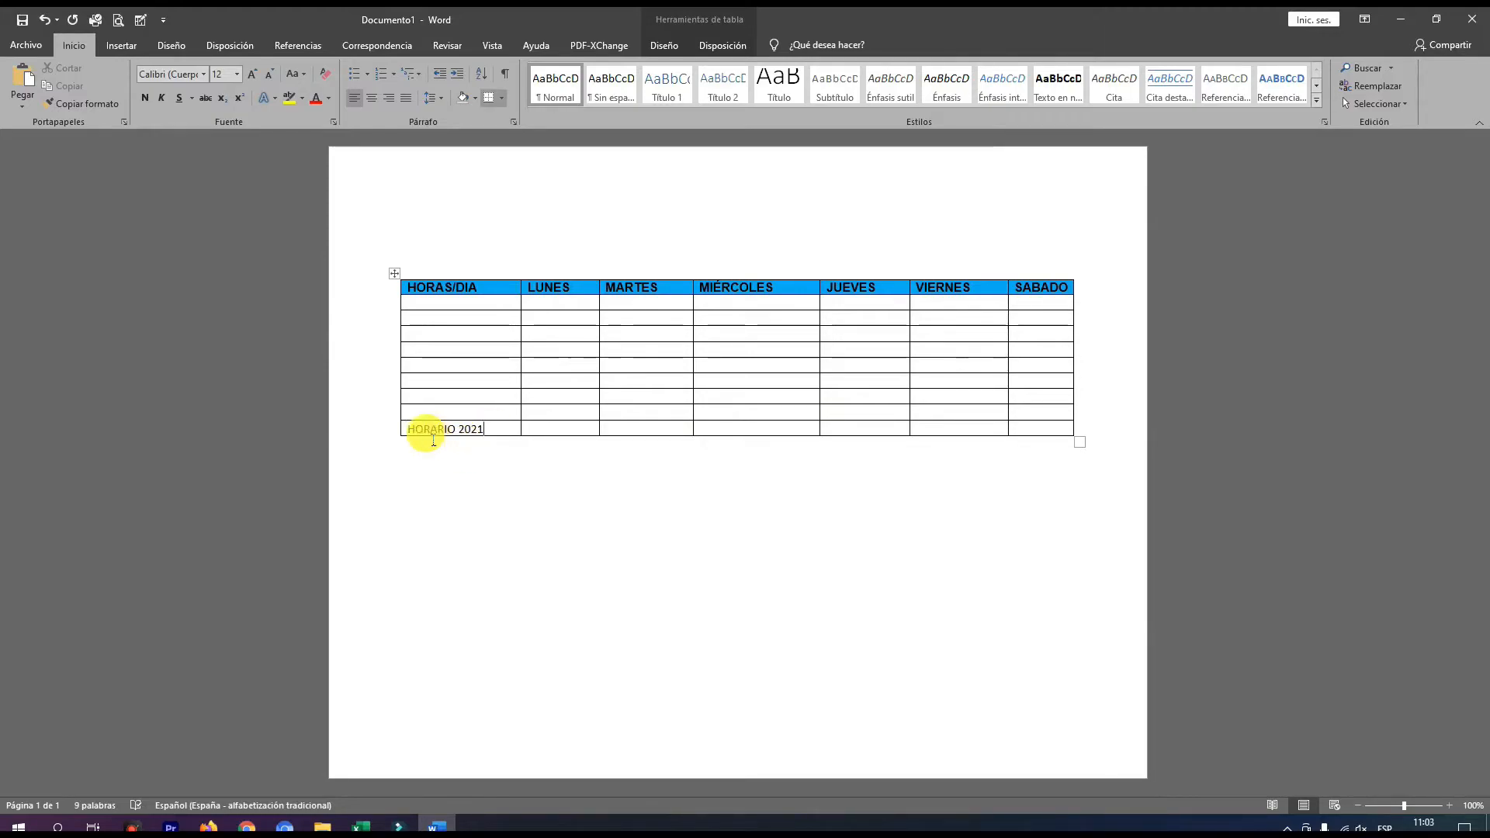
drag(408, 430, 494, 435)
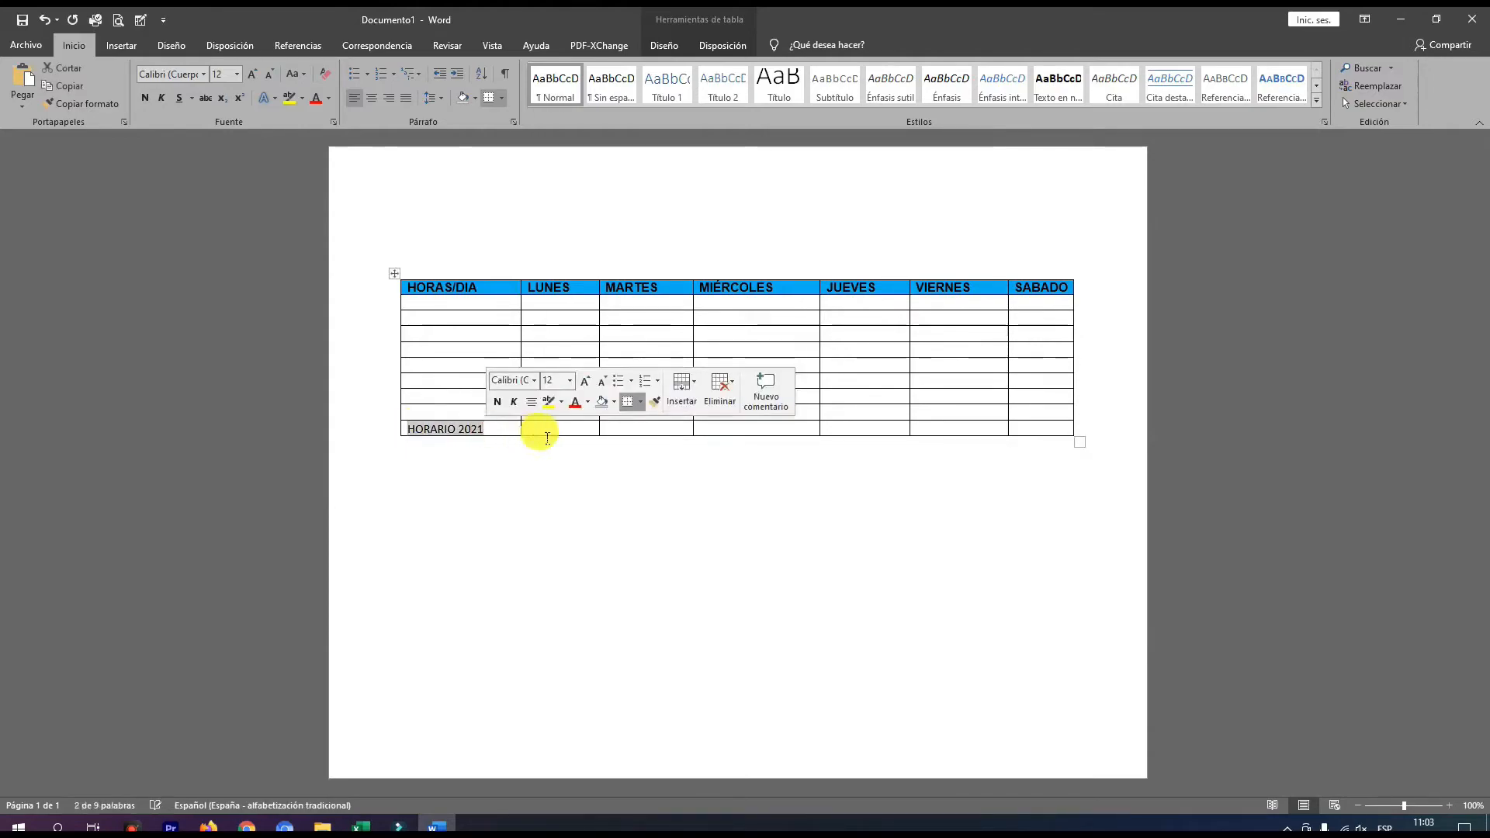
click(598, 483)
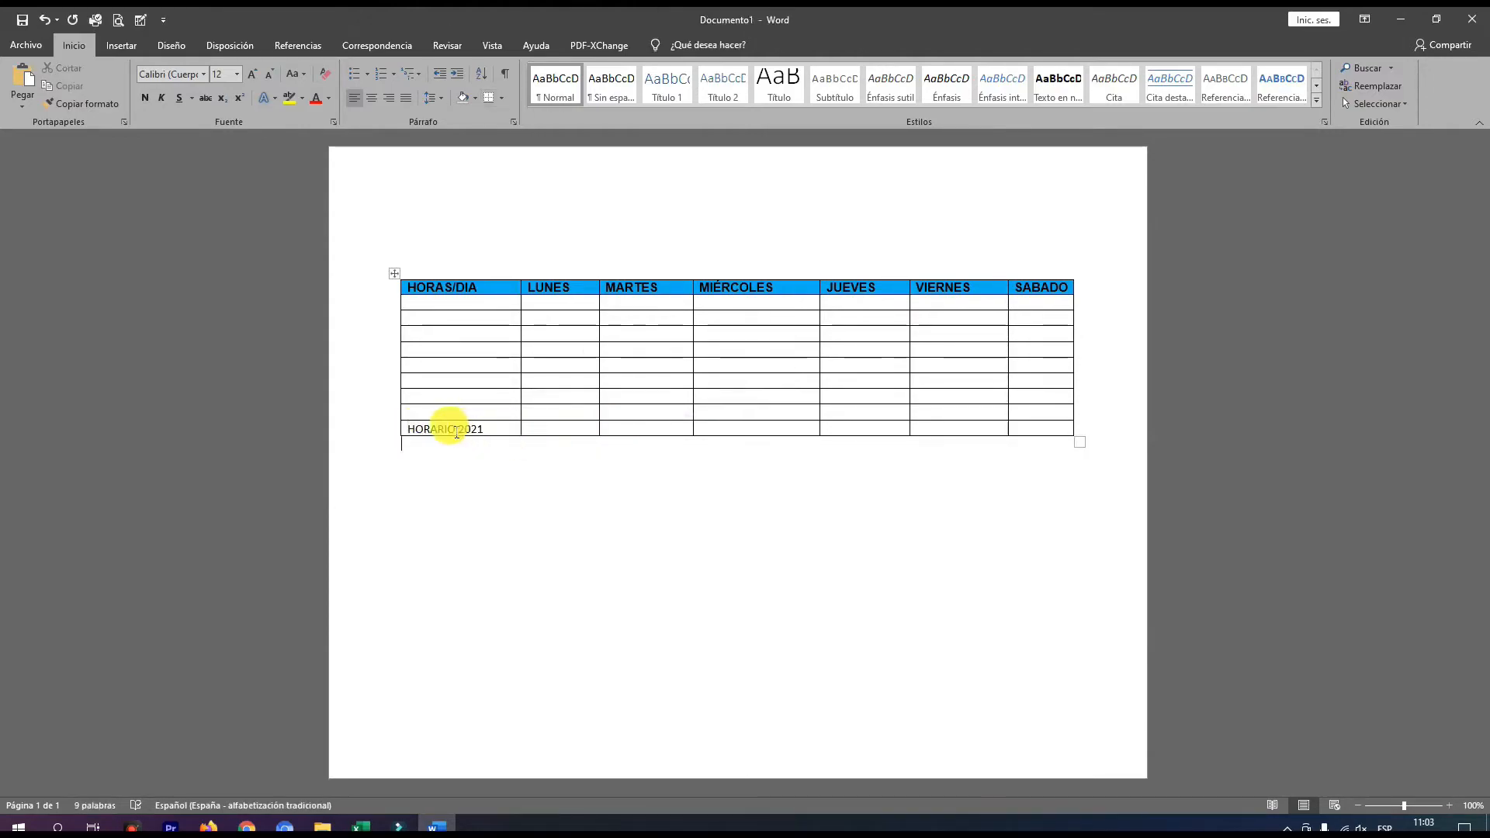
Check the schedule page in the print preview and return to the document.
click(116, 23)
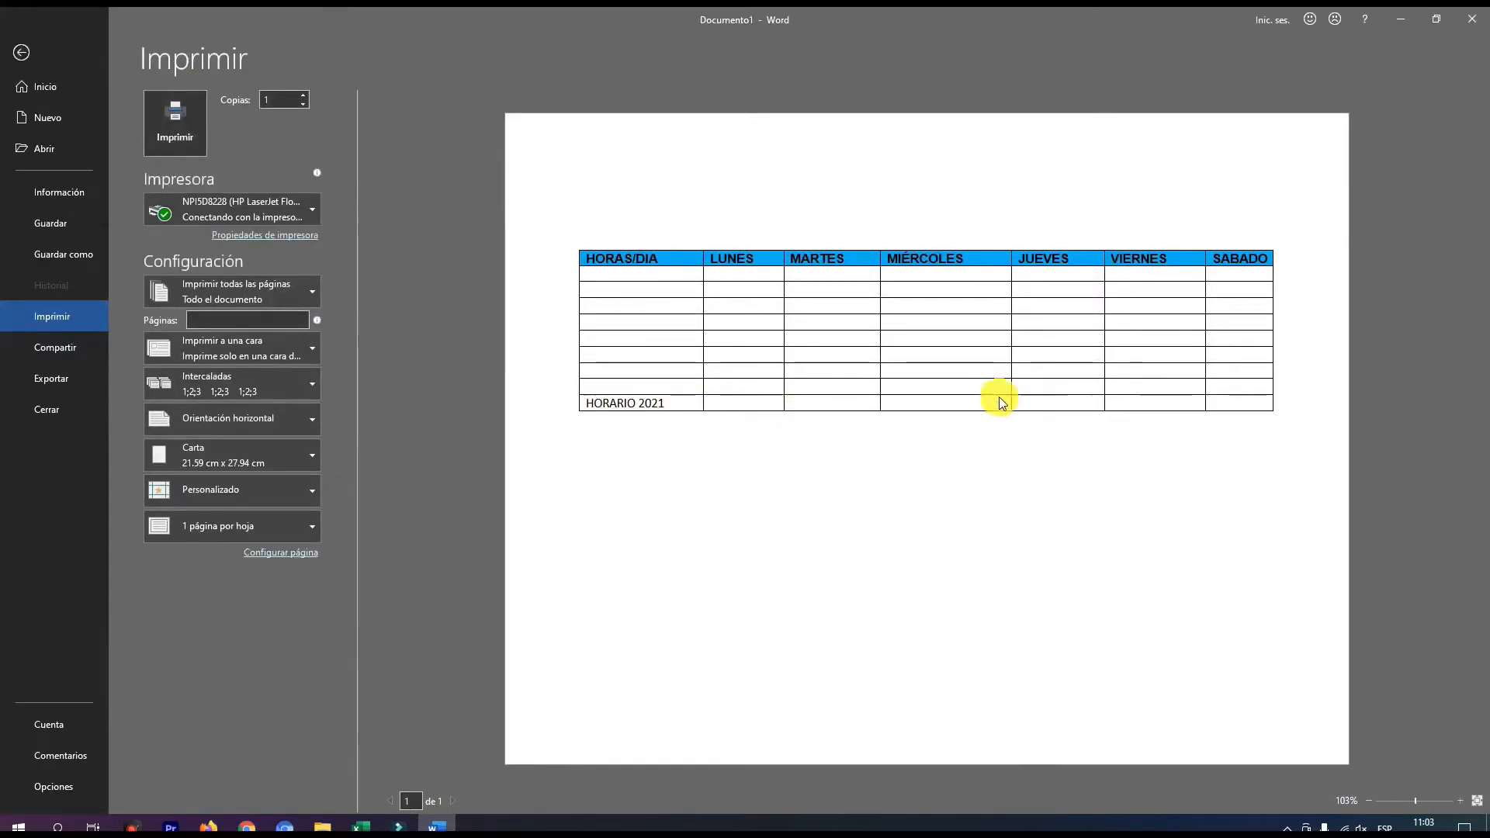
click(21, 52)
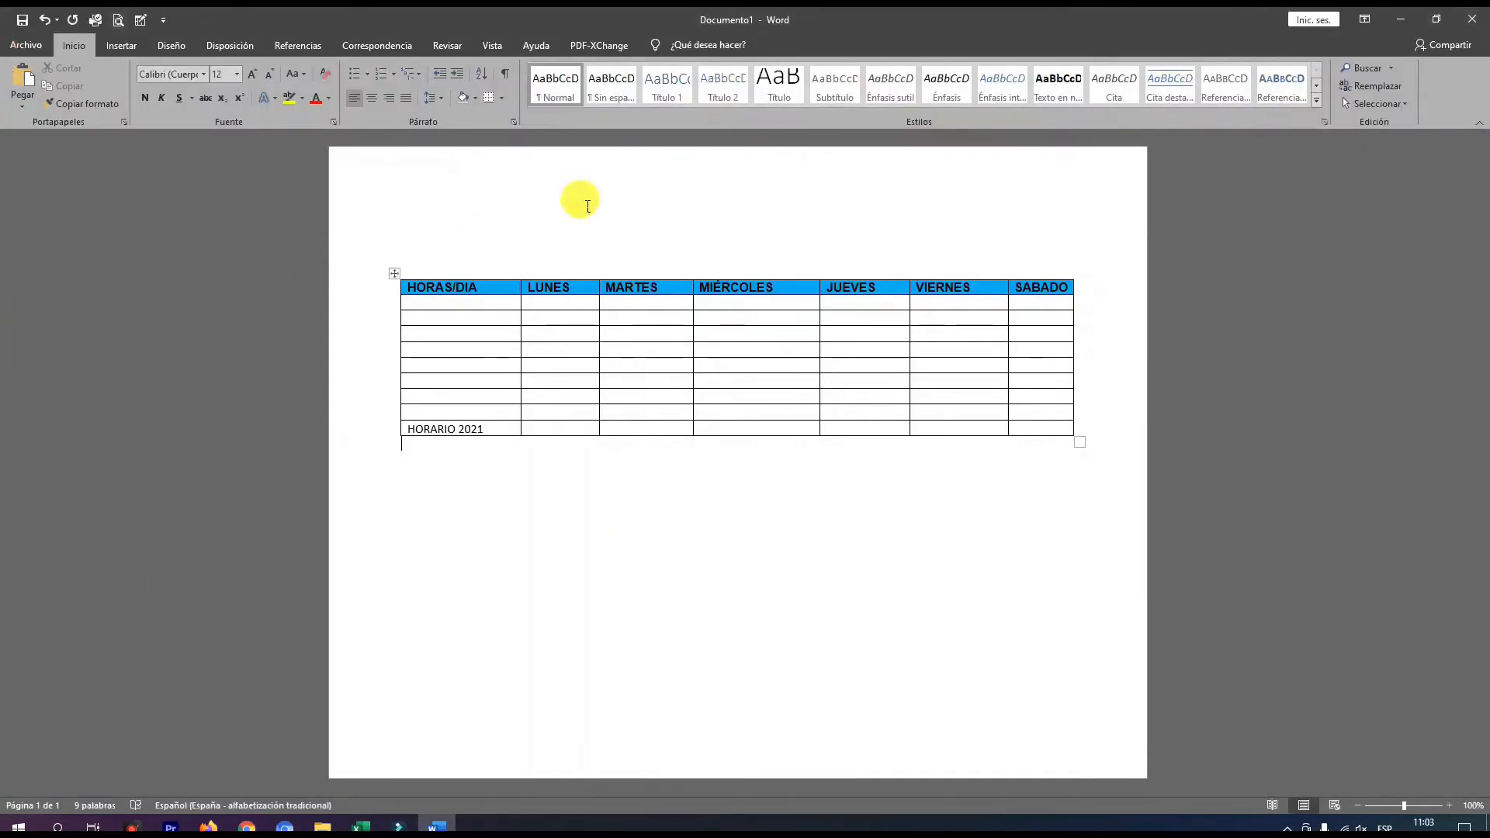
Merge all cells of the table's last row into one and center the HORARIO 2021 text in it.
click(470, 430)
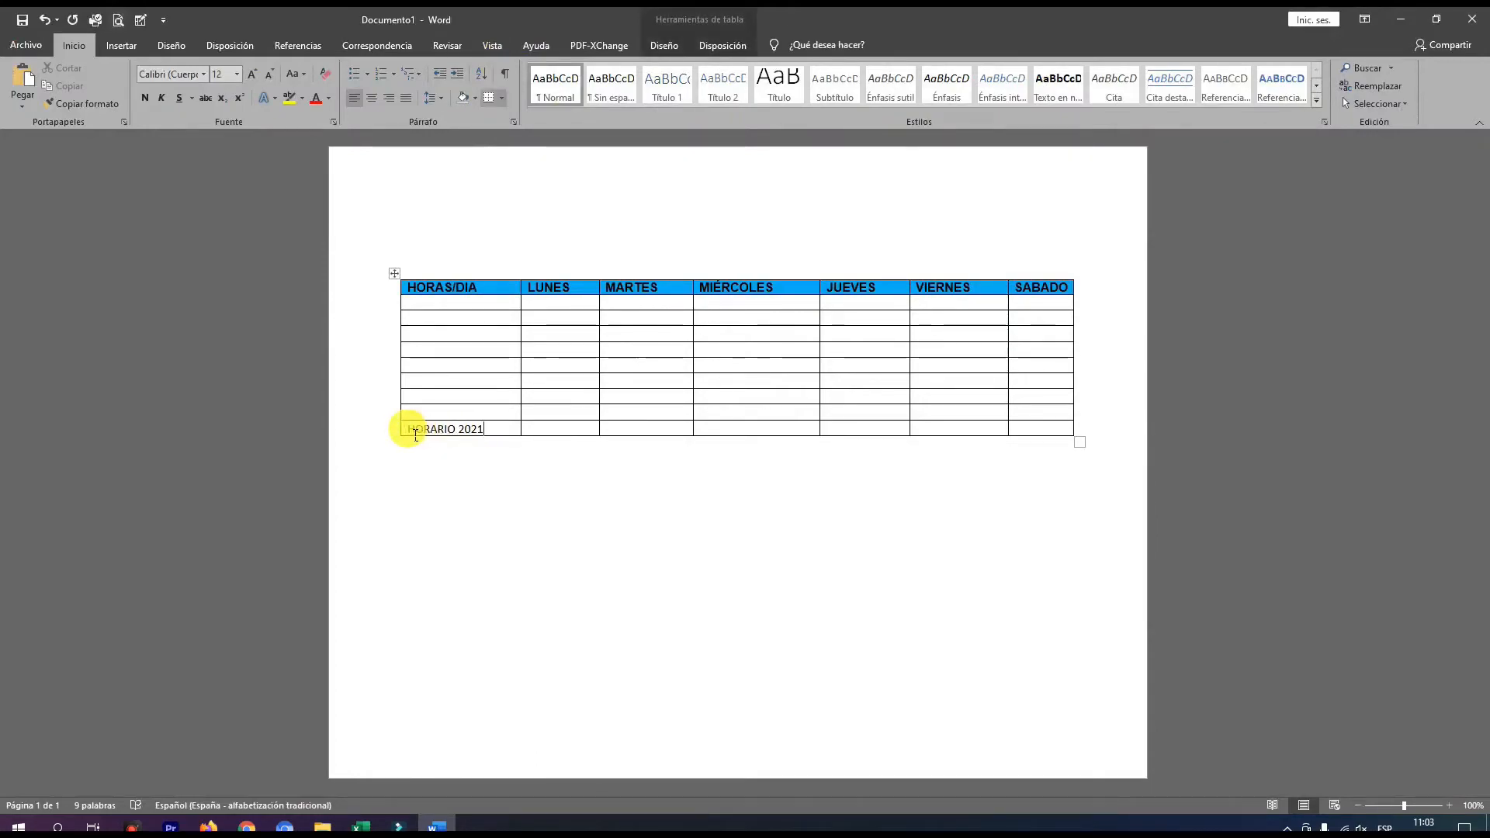
drag(464, 437, 944, 433)
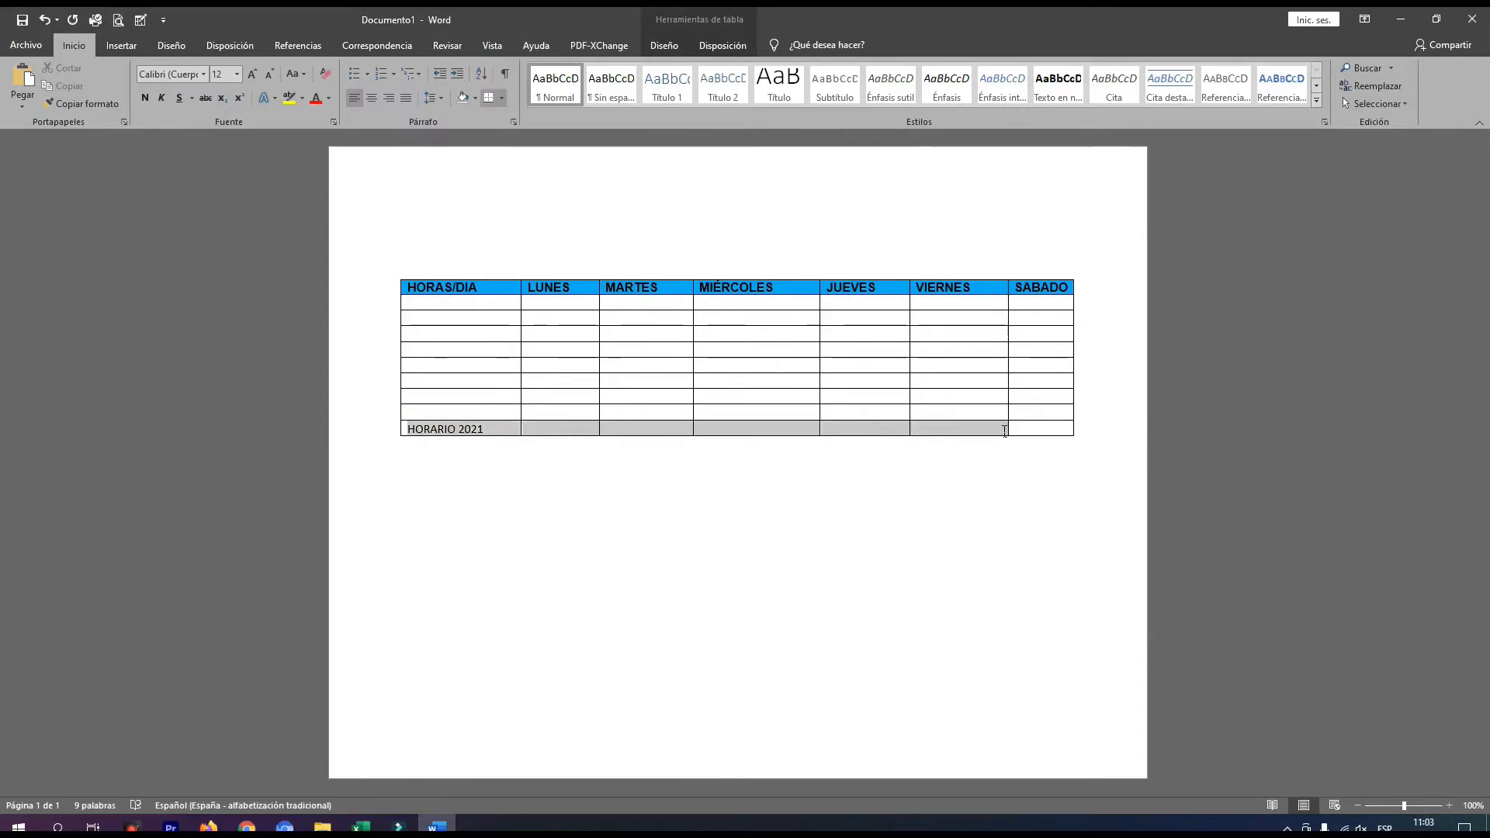
drag(1041, 433, 1040, 435)
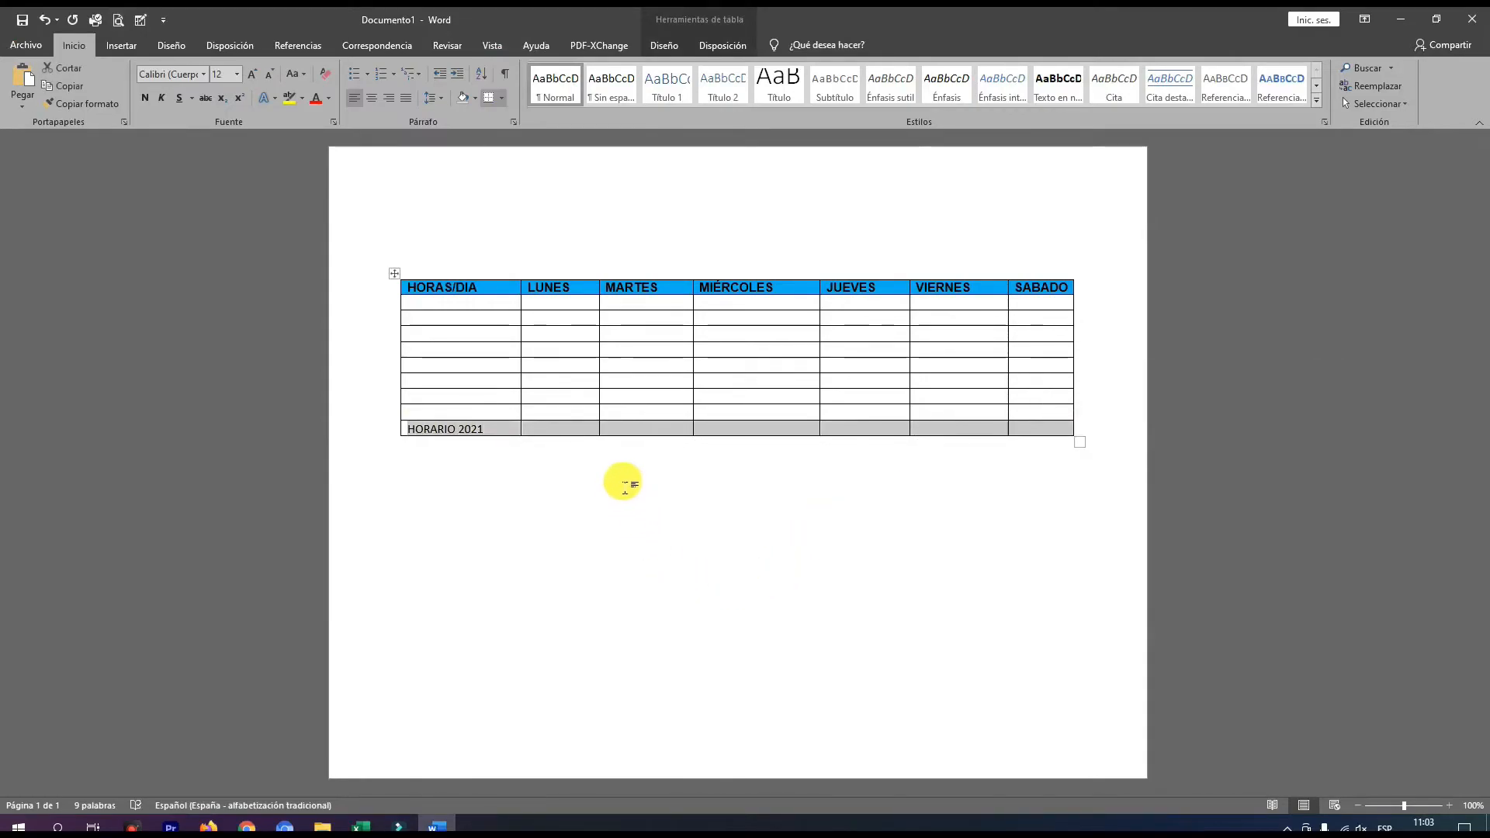
right_click(572, 428)
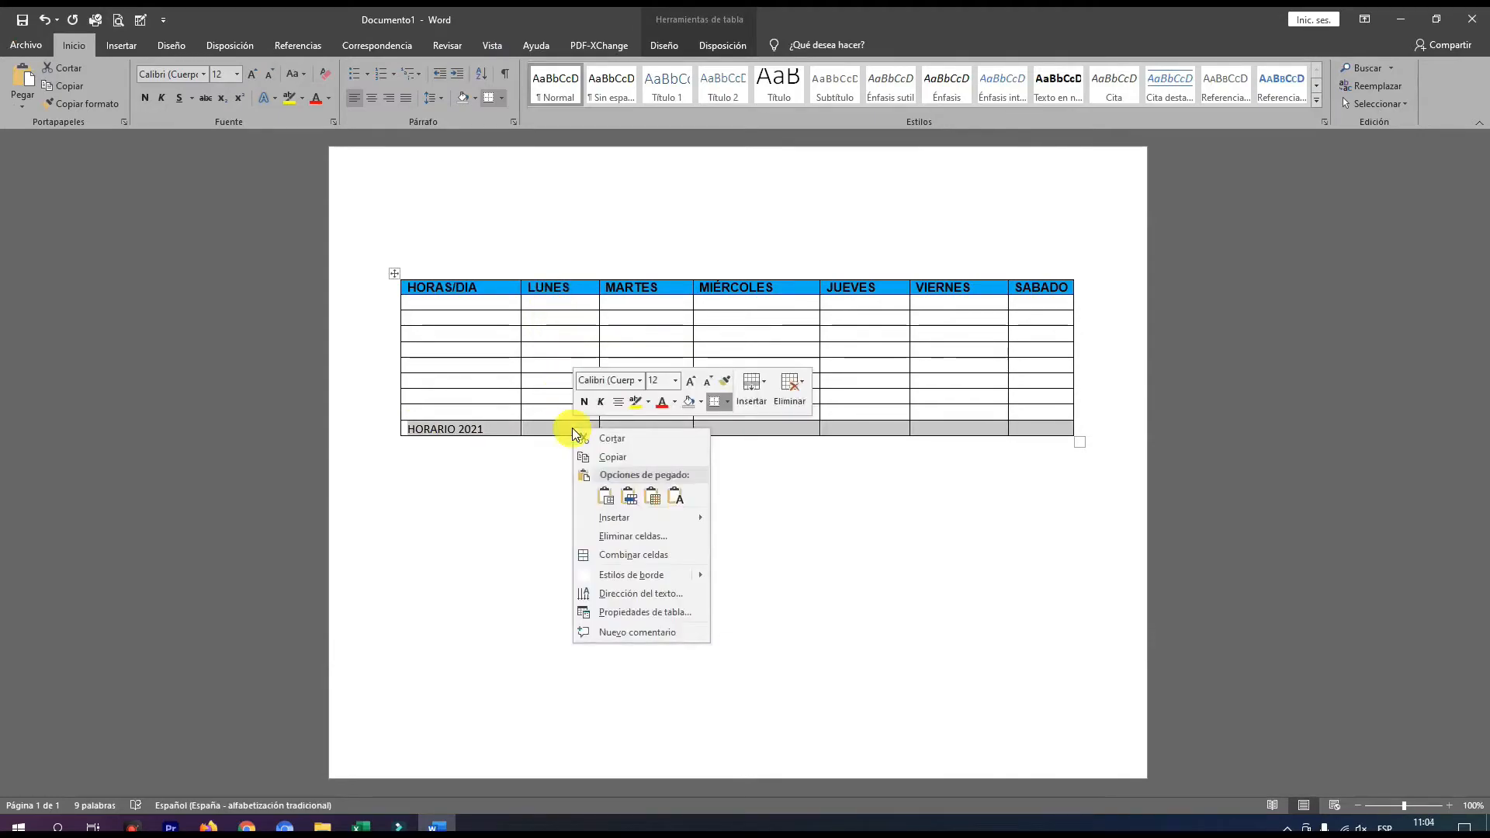
click(607, 556)
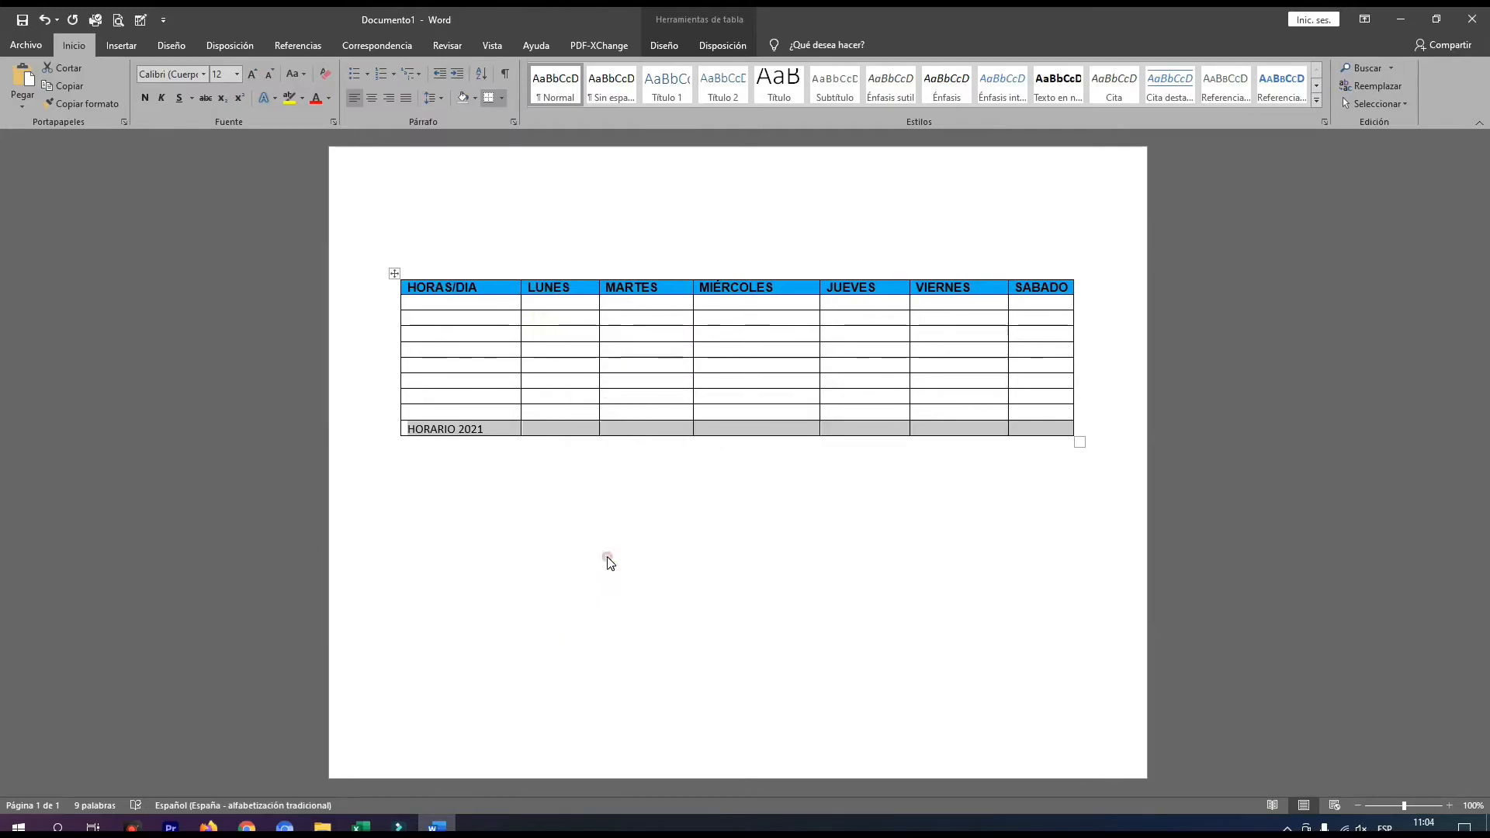
click(372, 98)
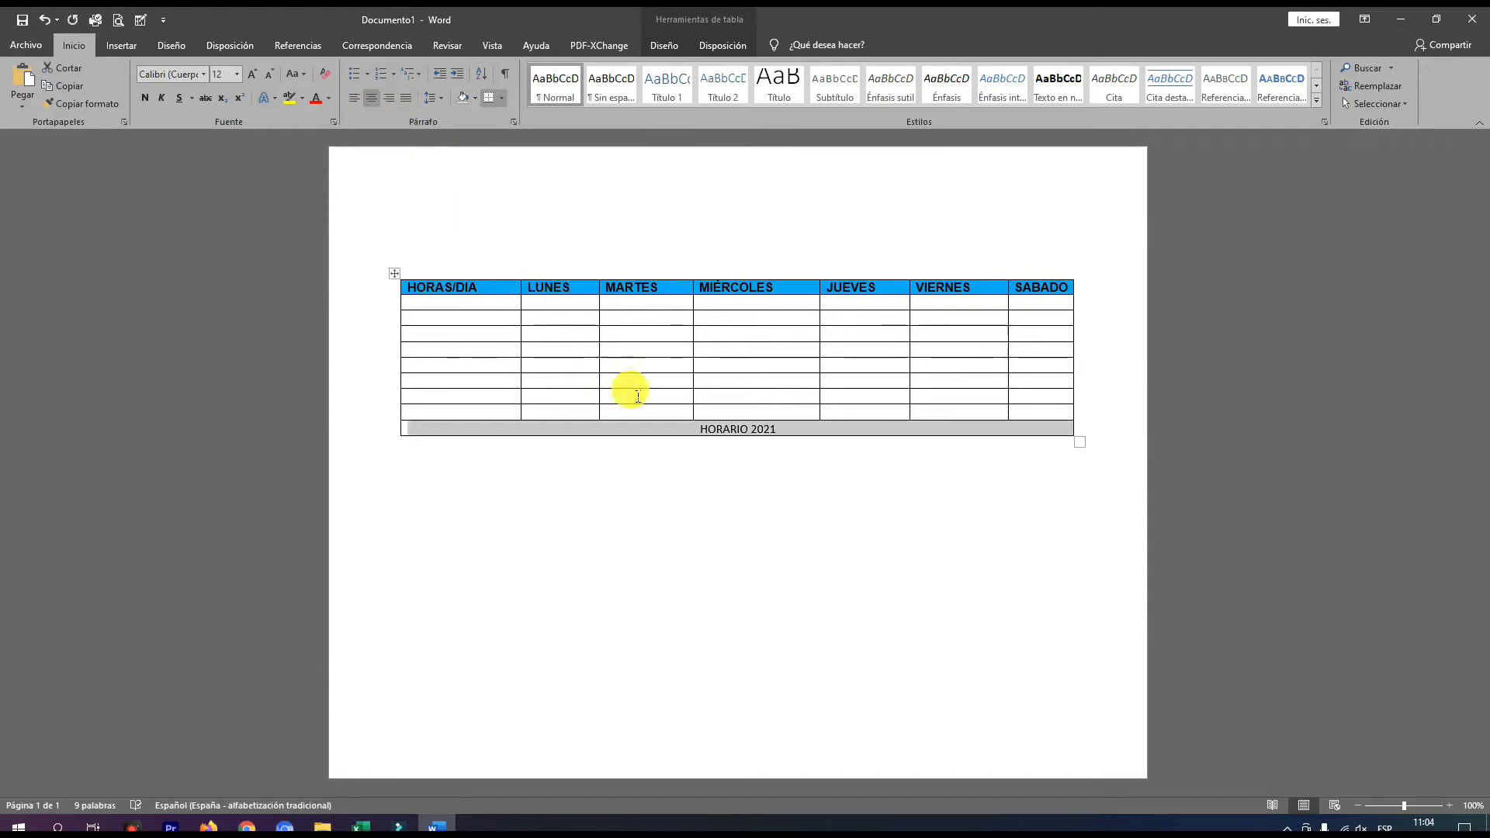
click(668, 466)
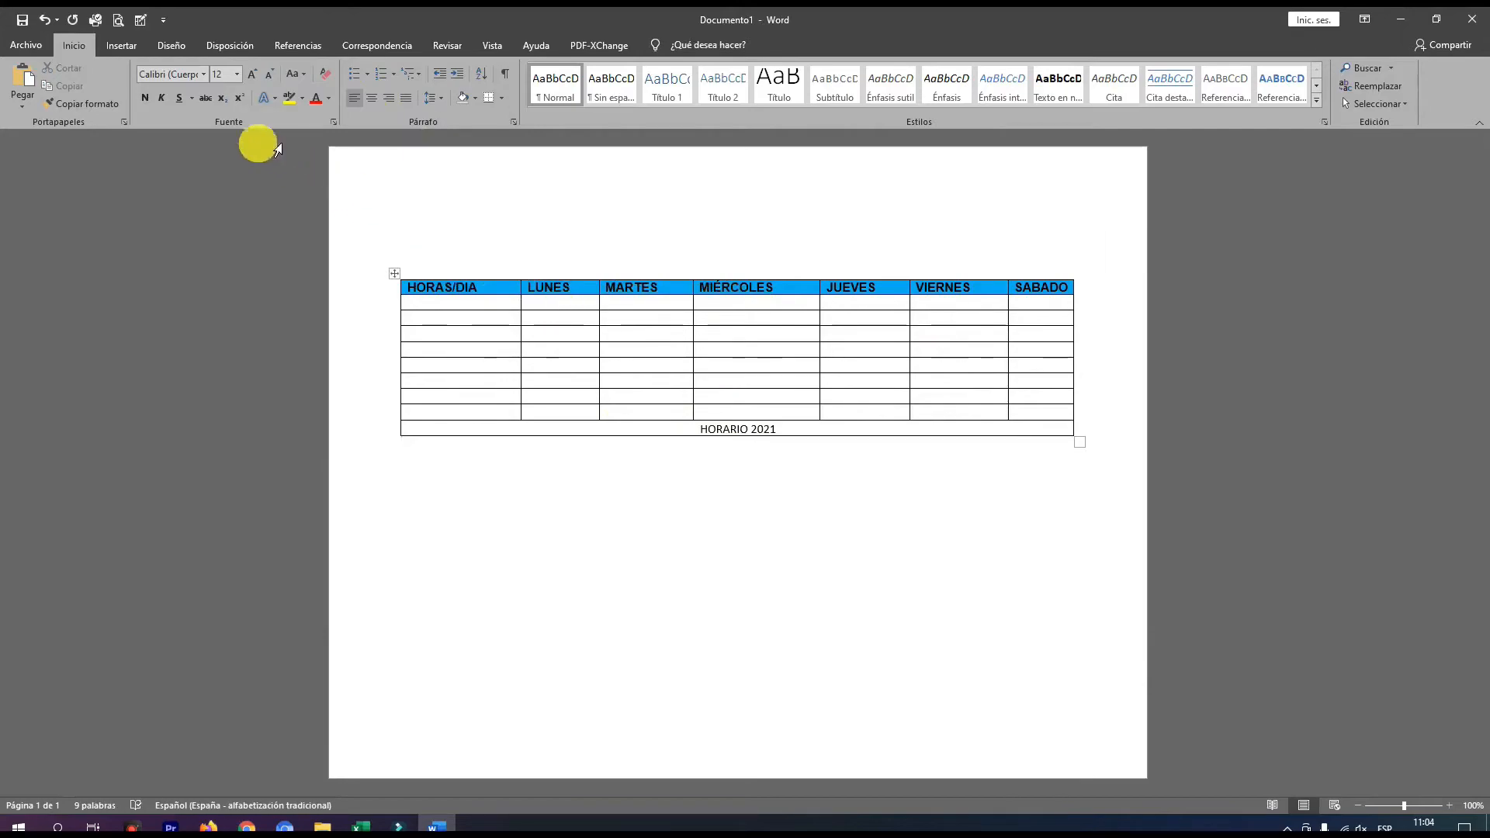
Review the schedule with the merged HORARIO 2021 row in the print preview and return to the document.
click(118, 21)
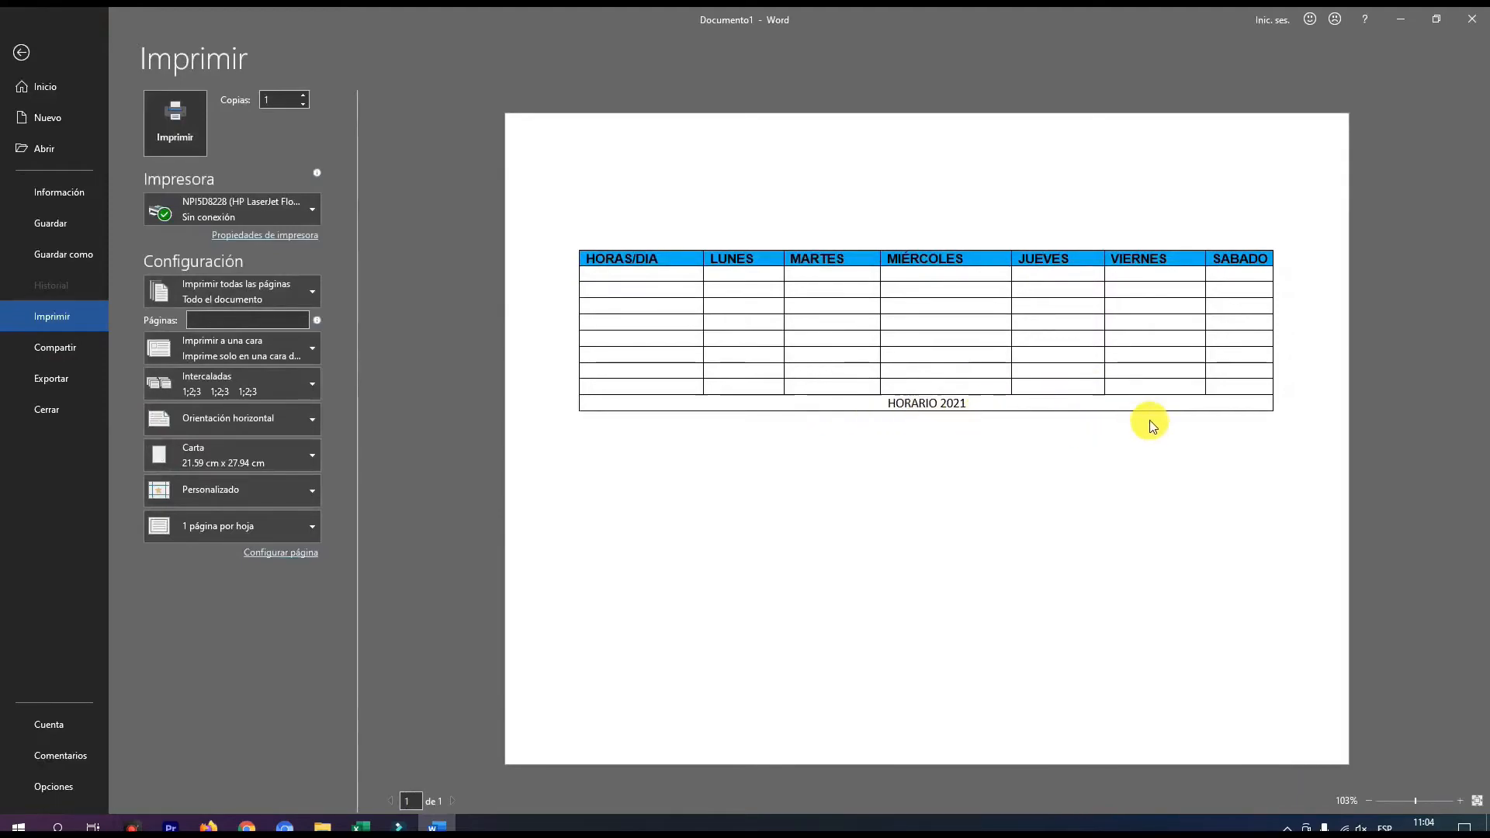
click(22, 53)
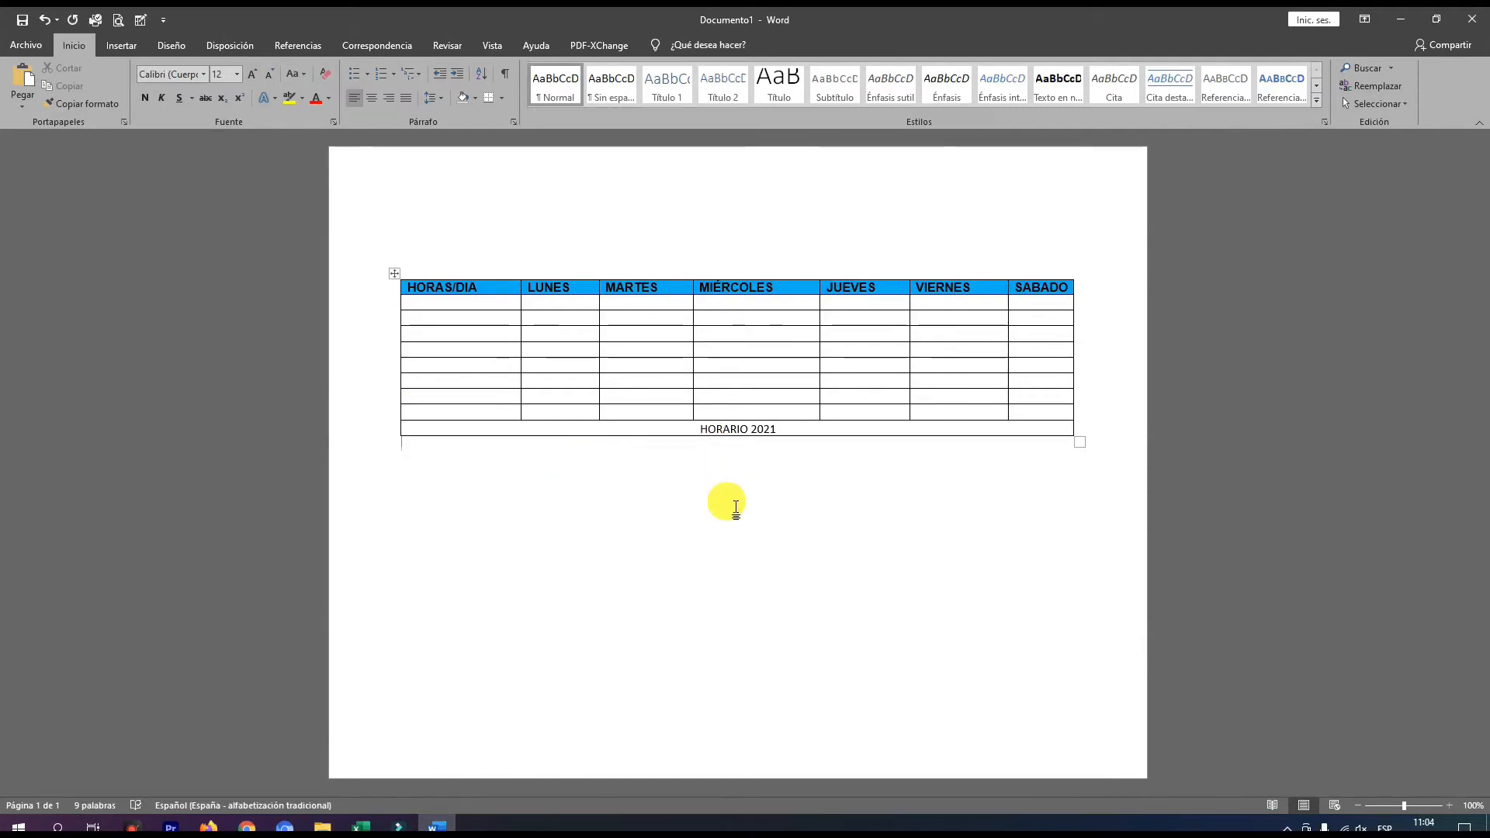
click(701, 432)
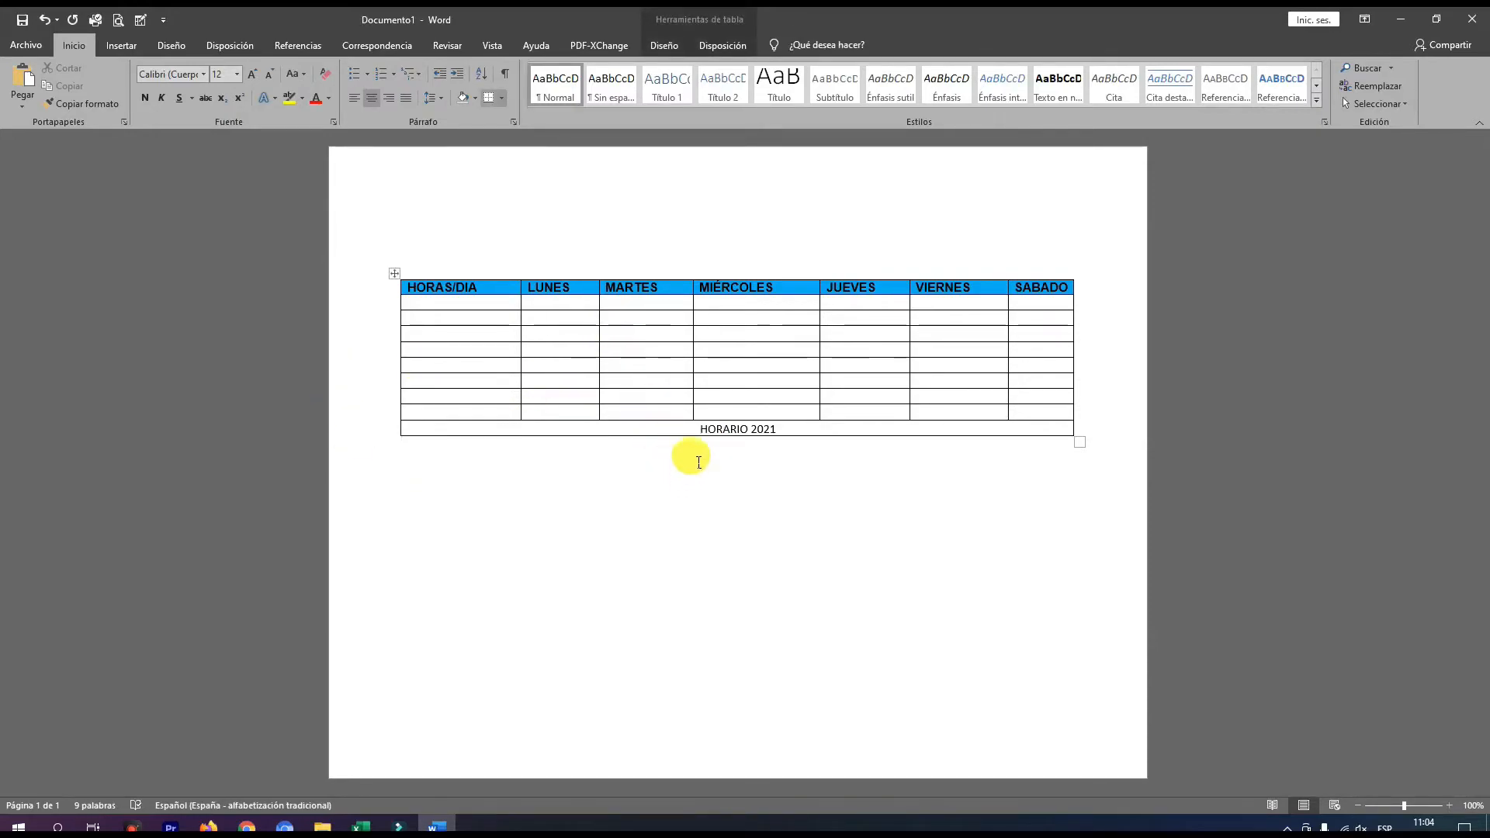
drag(699, 430, 770, 435)
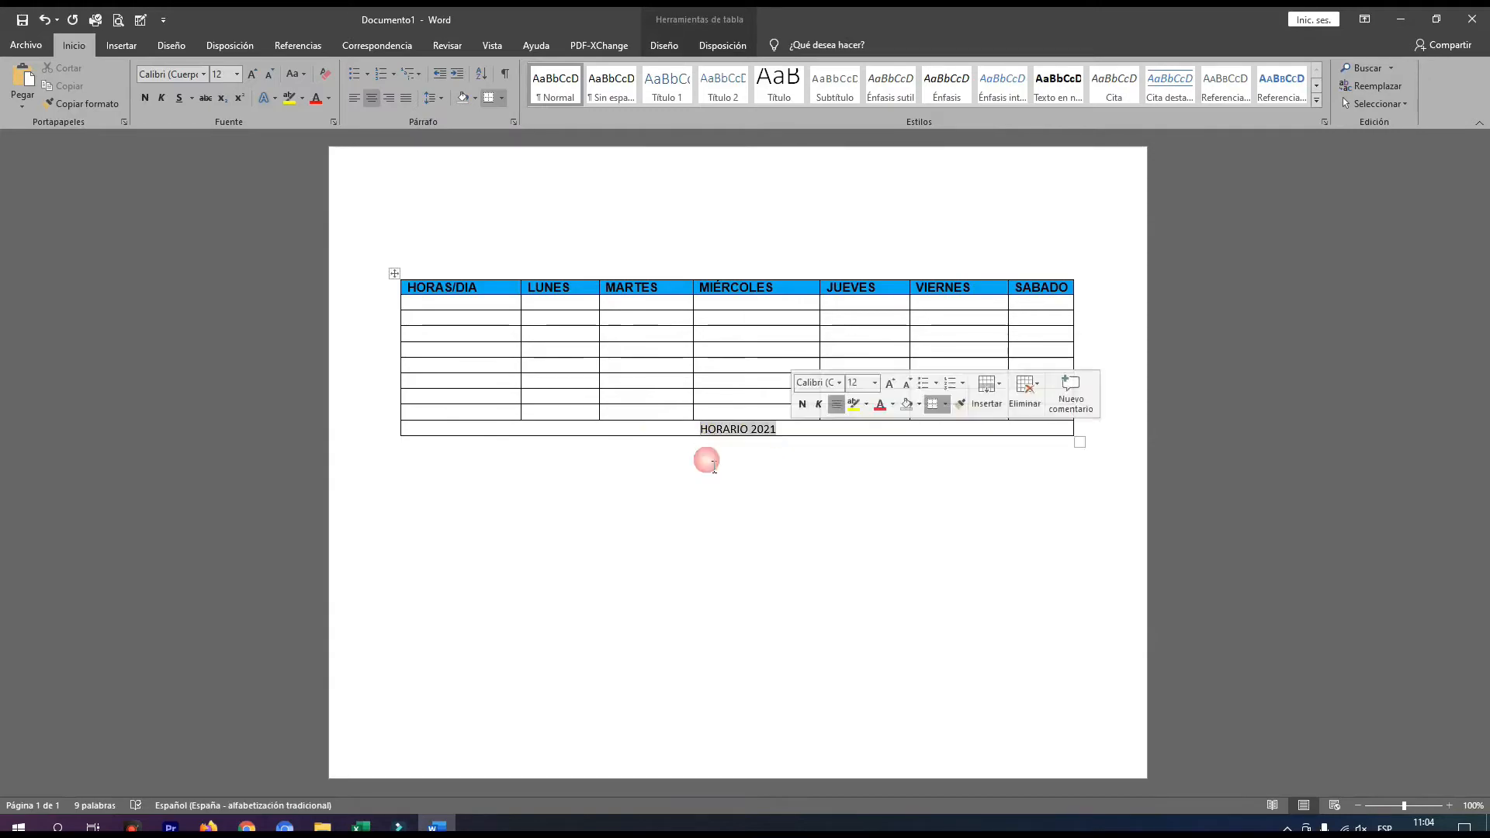
Apply the grid table style with a solid blue header and light blue banded rows to the whole schedule table.
click(407, 289)
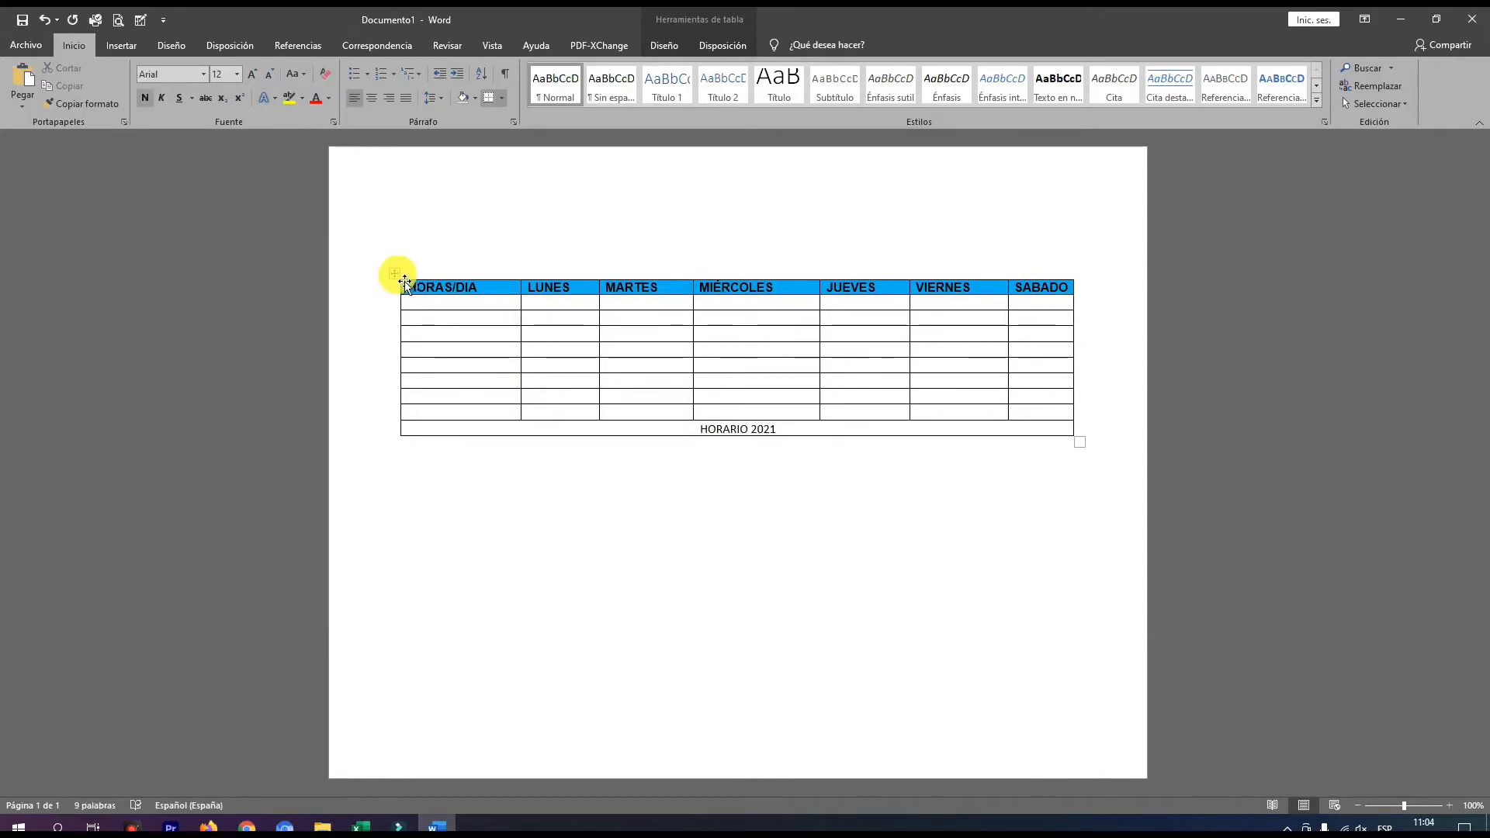
click(400, 281)
click(404, 281)
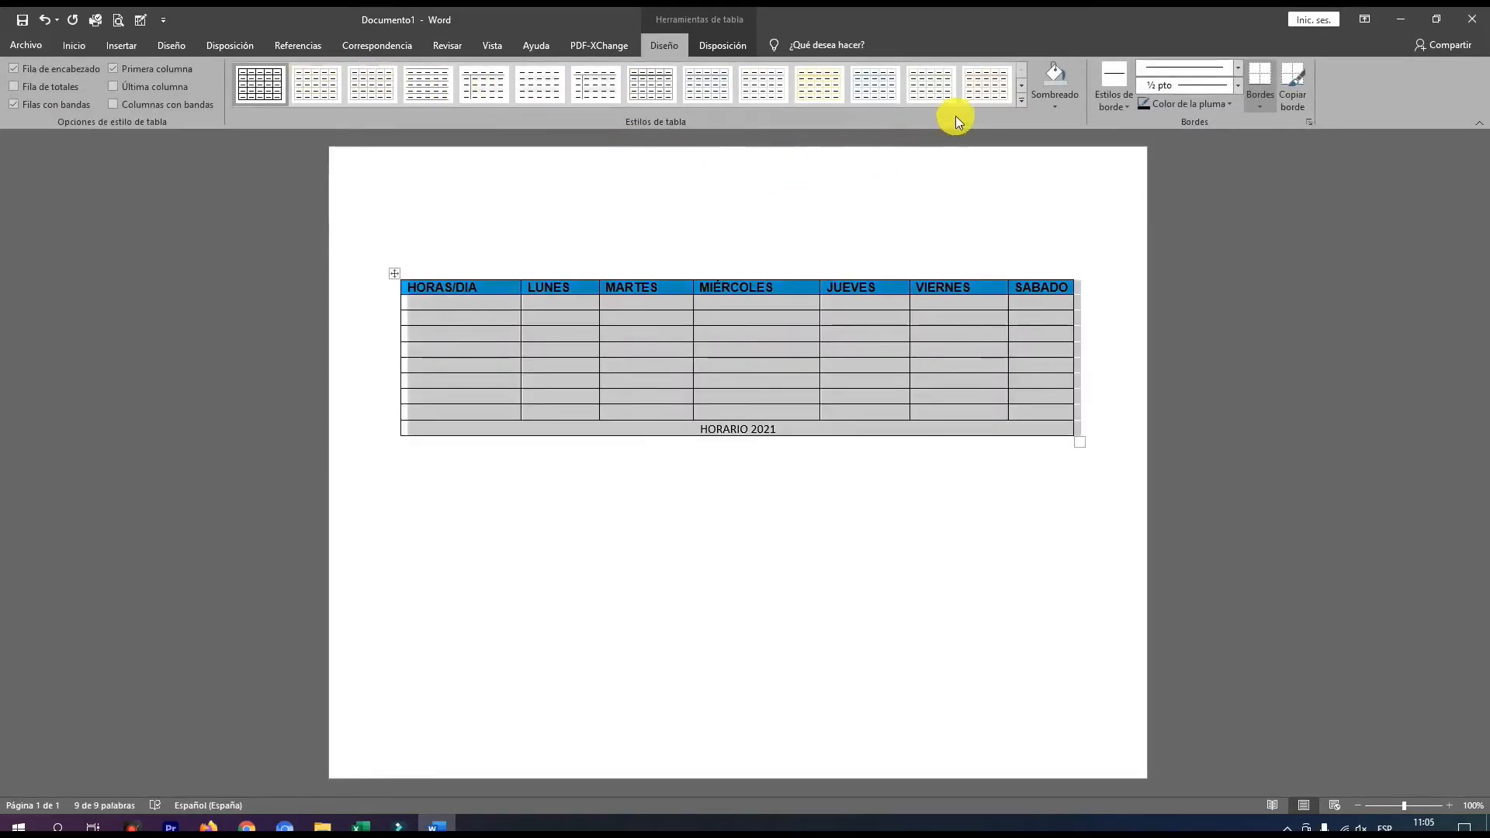
click(1022, 107)
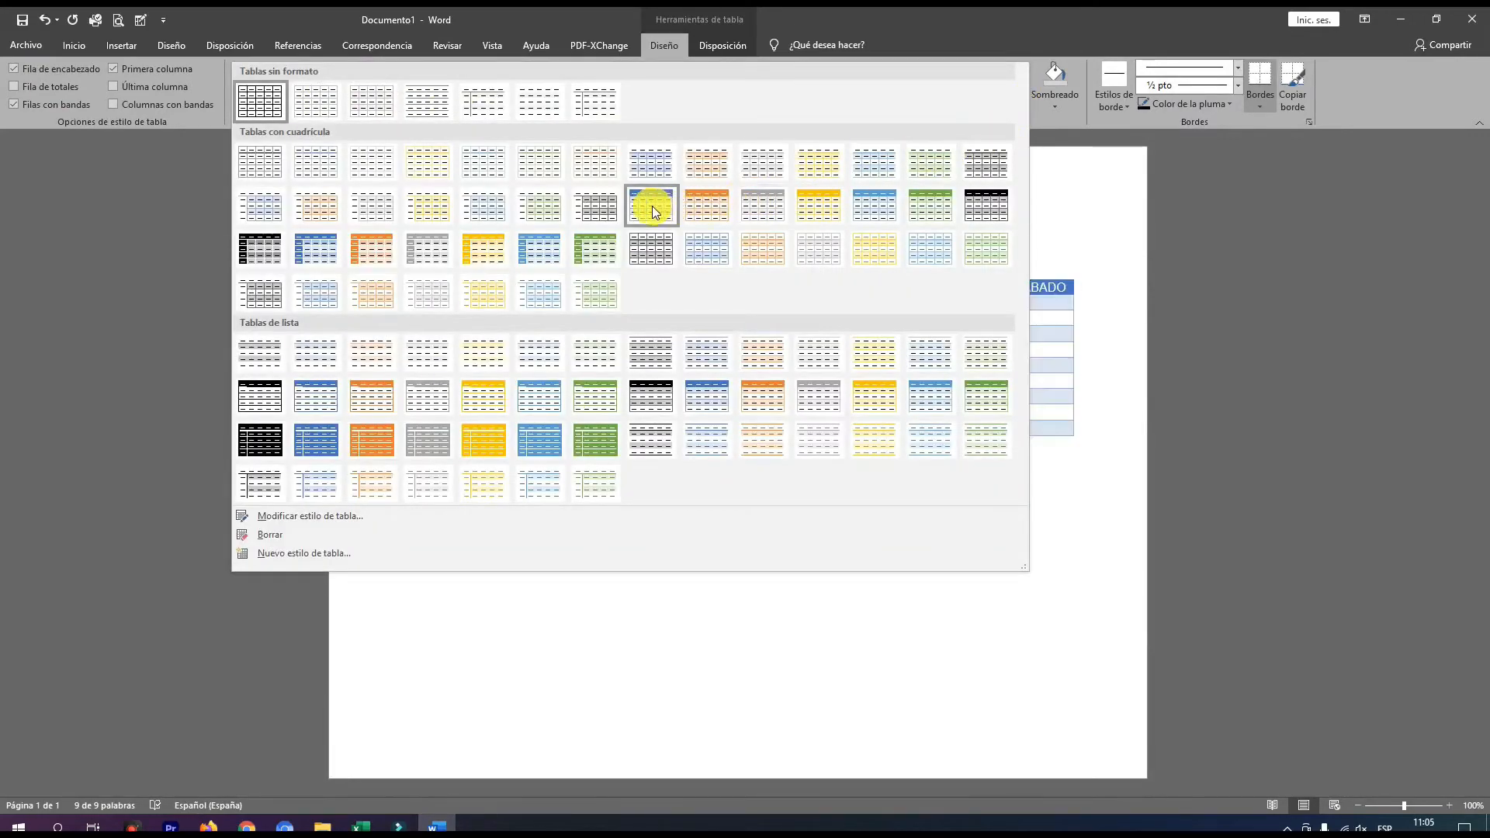
click(652, 212)
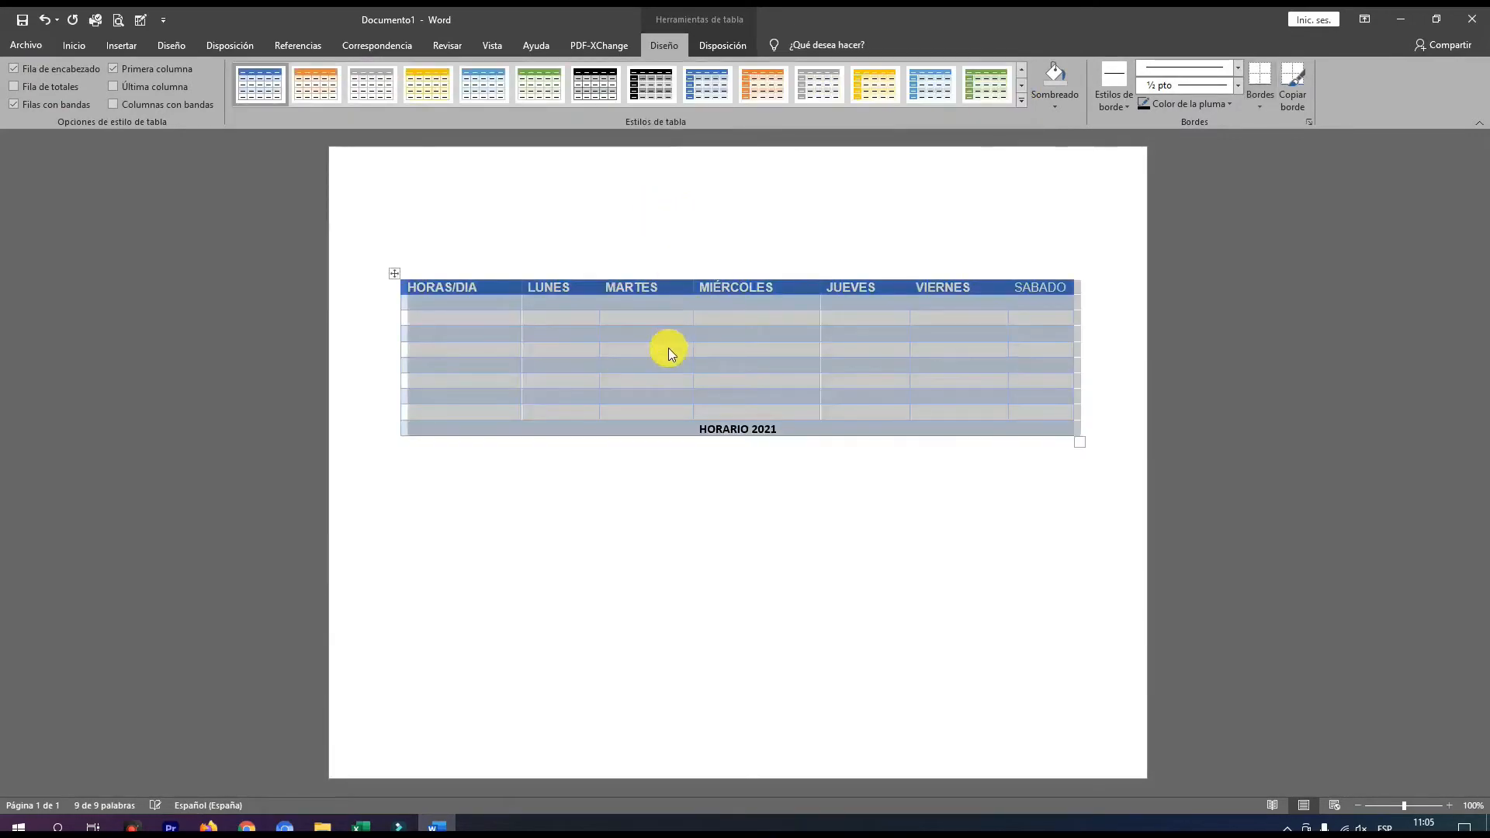
click(619, 413)
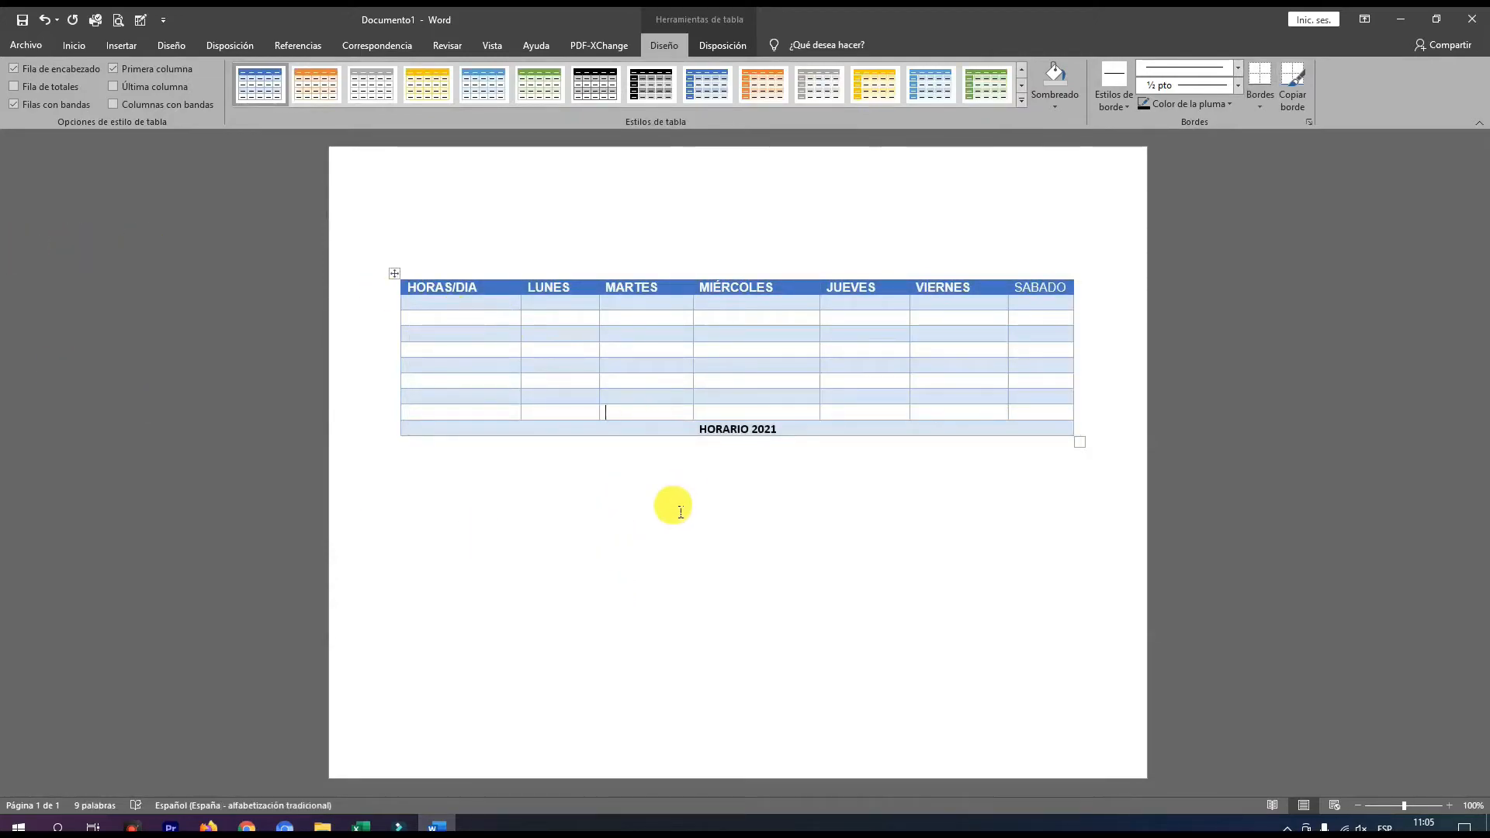
click(696, 481)
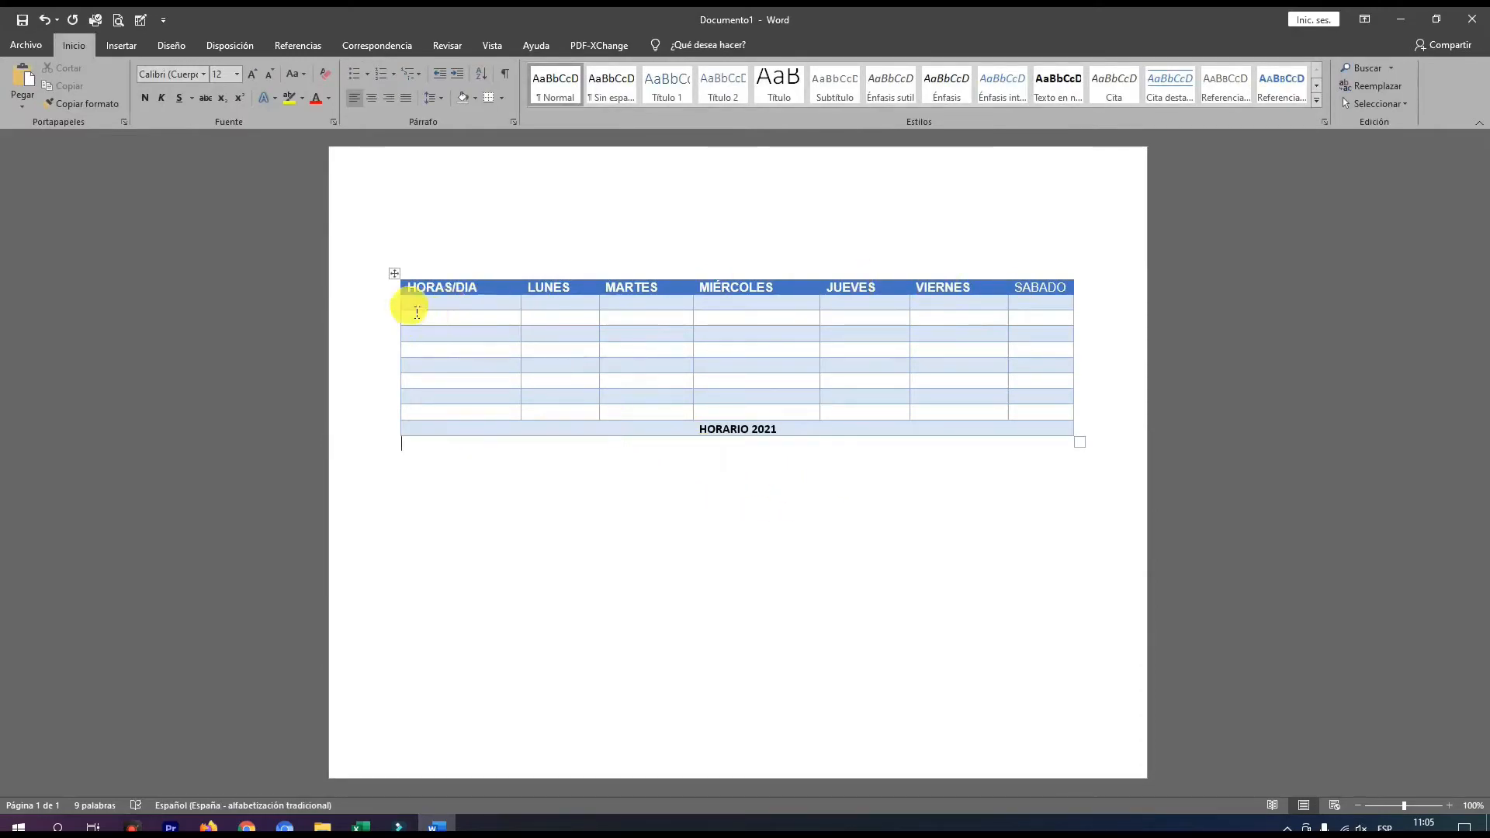
Apply the dark grid table style with black header, black first column and gray banded rows to the whole table.
click(396, 275)
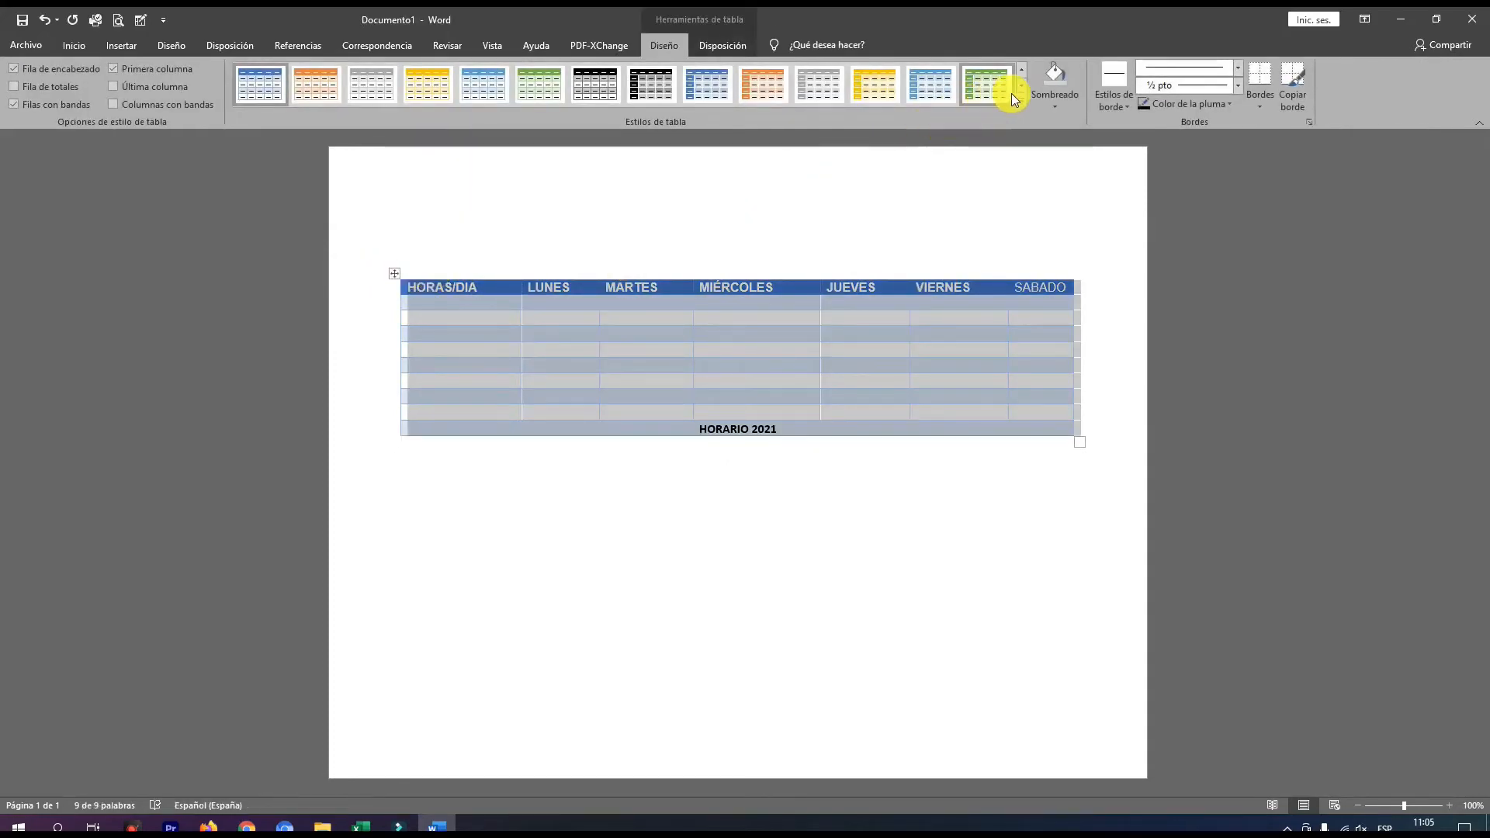
click(1023, 103)
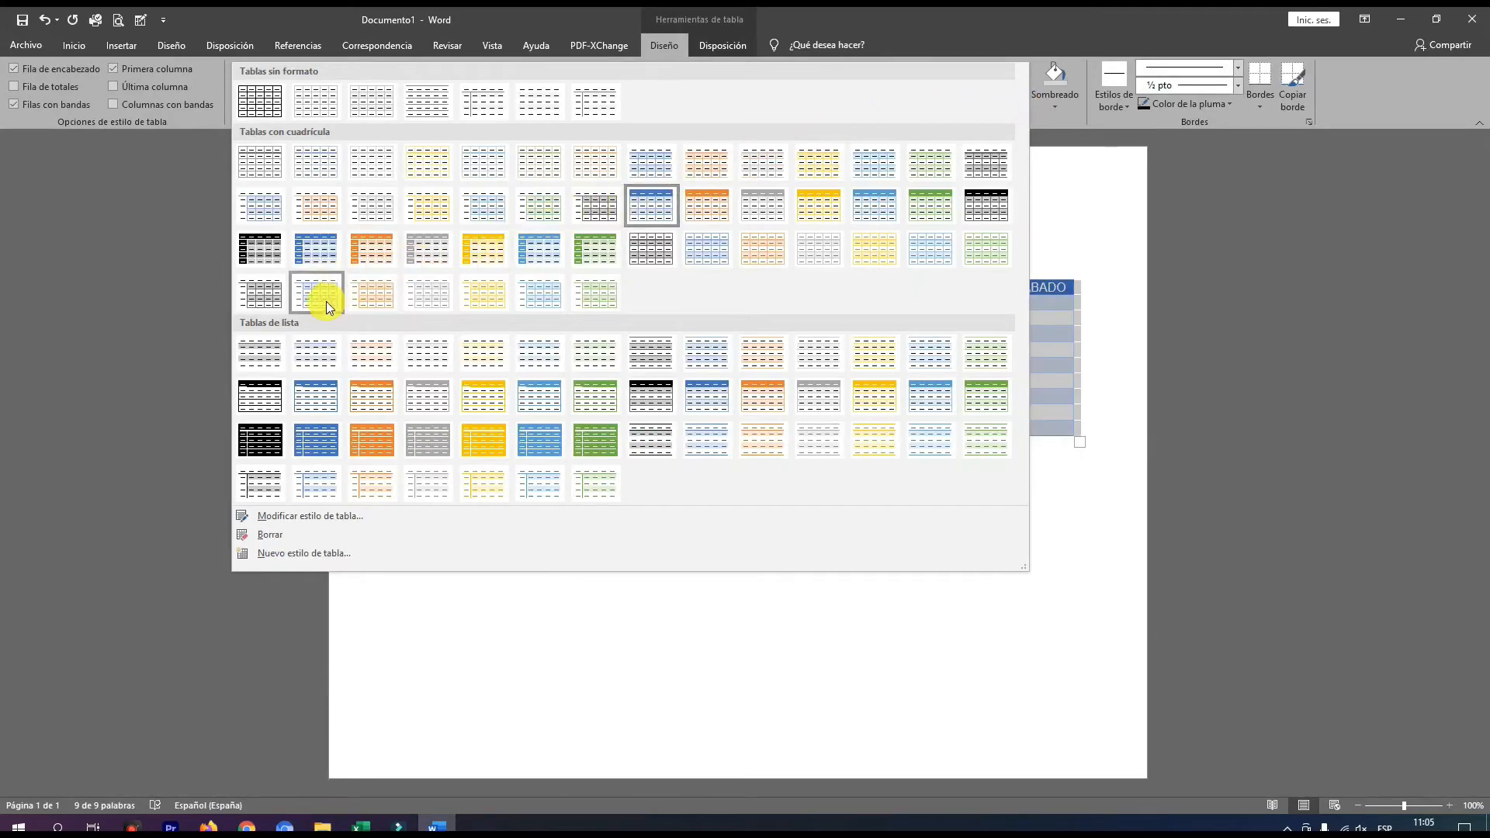
click(259, 248)
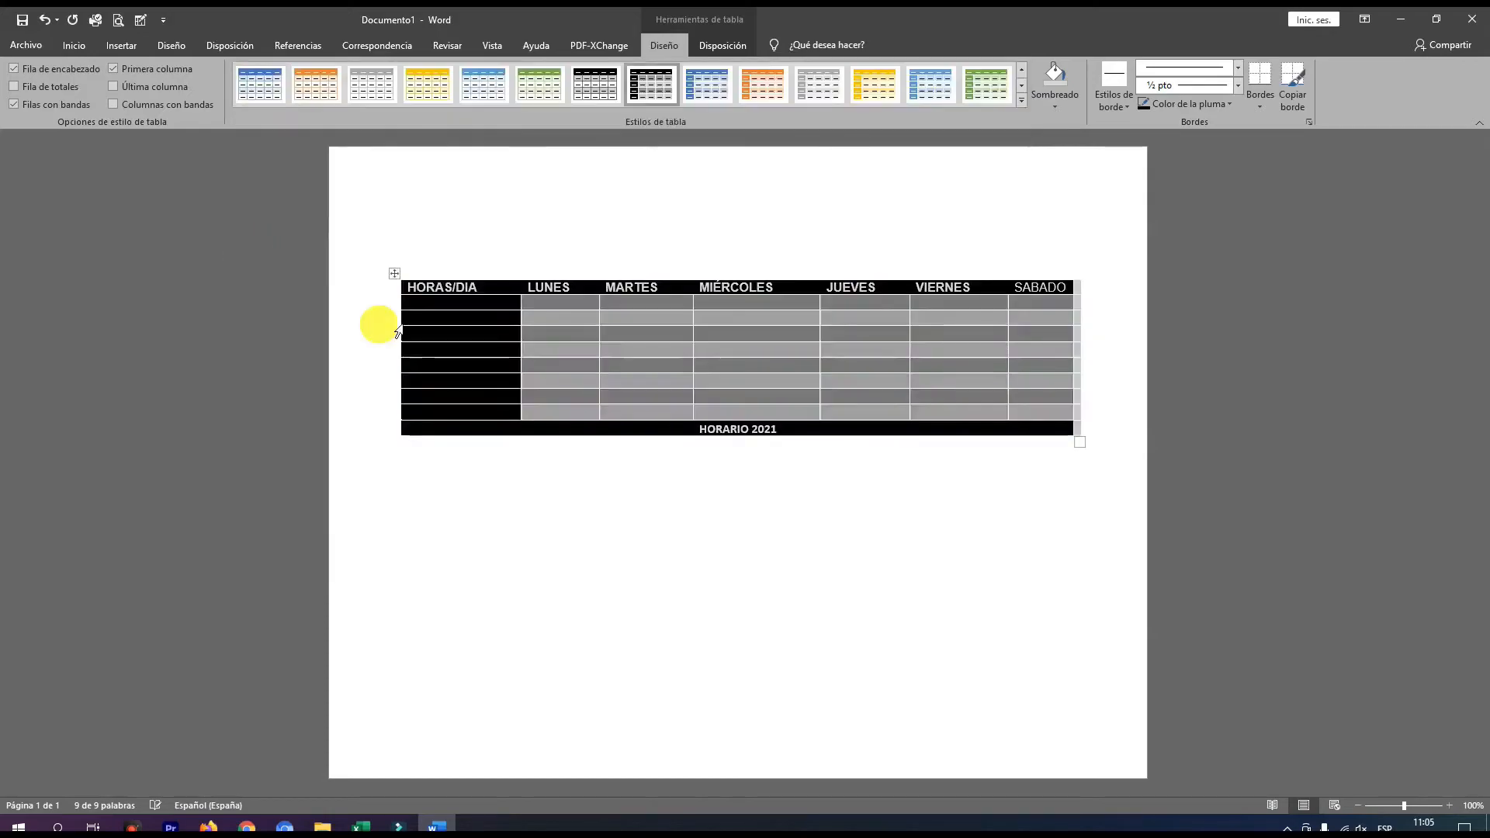
click(612, 509)
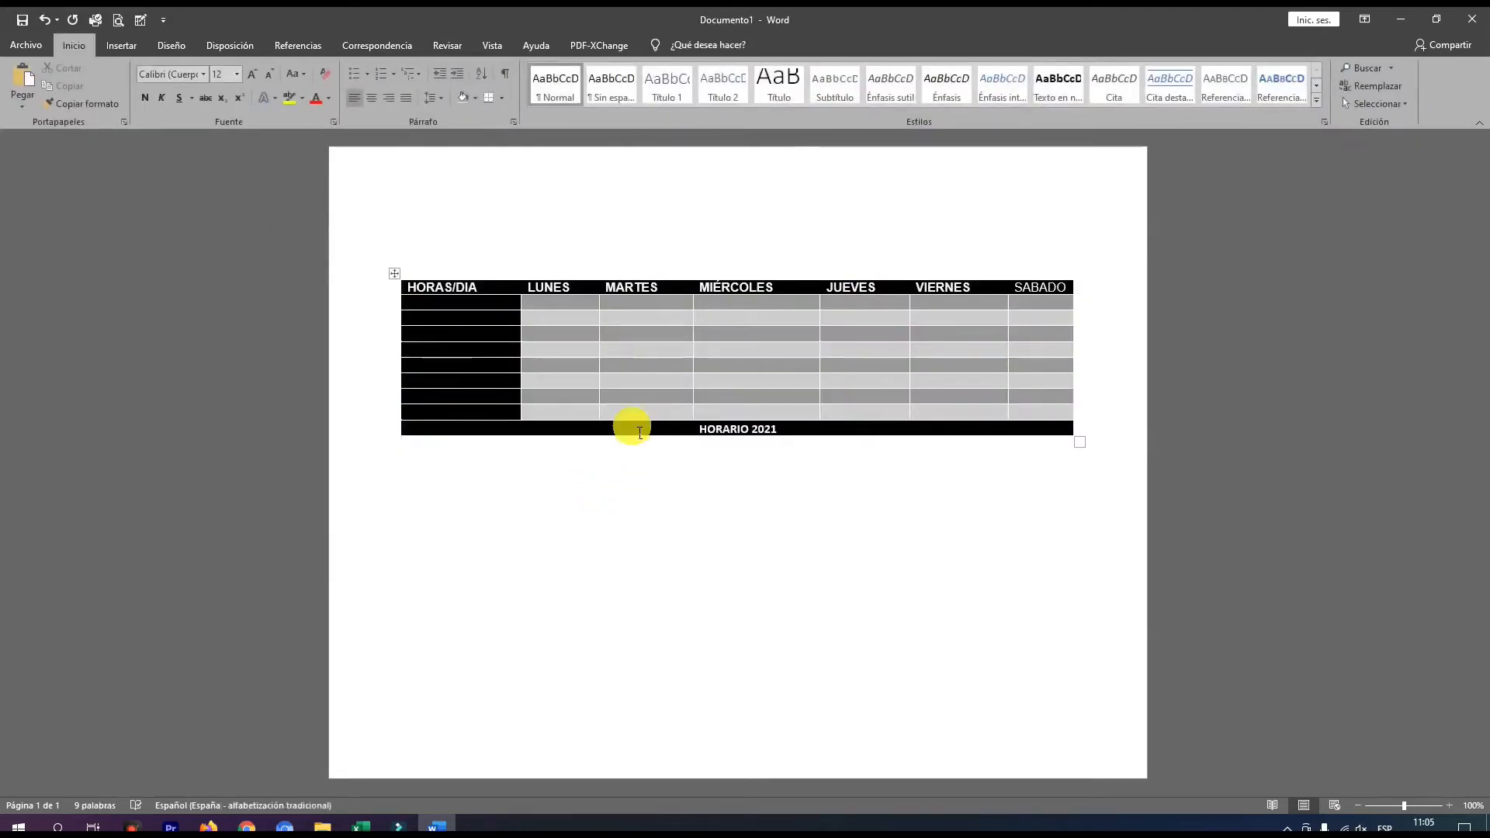
Switch the whole table back to the grid style with a solid blue header and light blue banded rows.
click(394, 274)
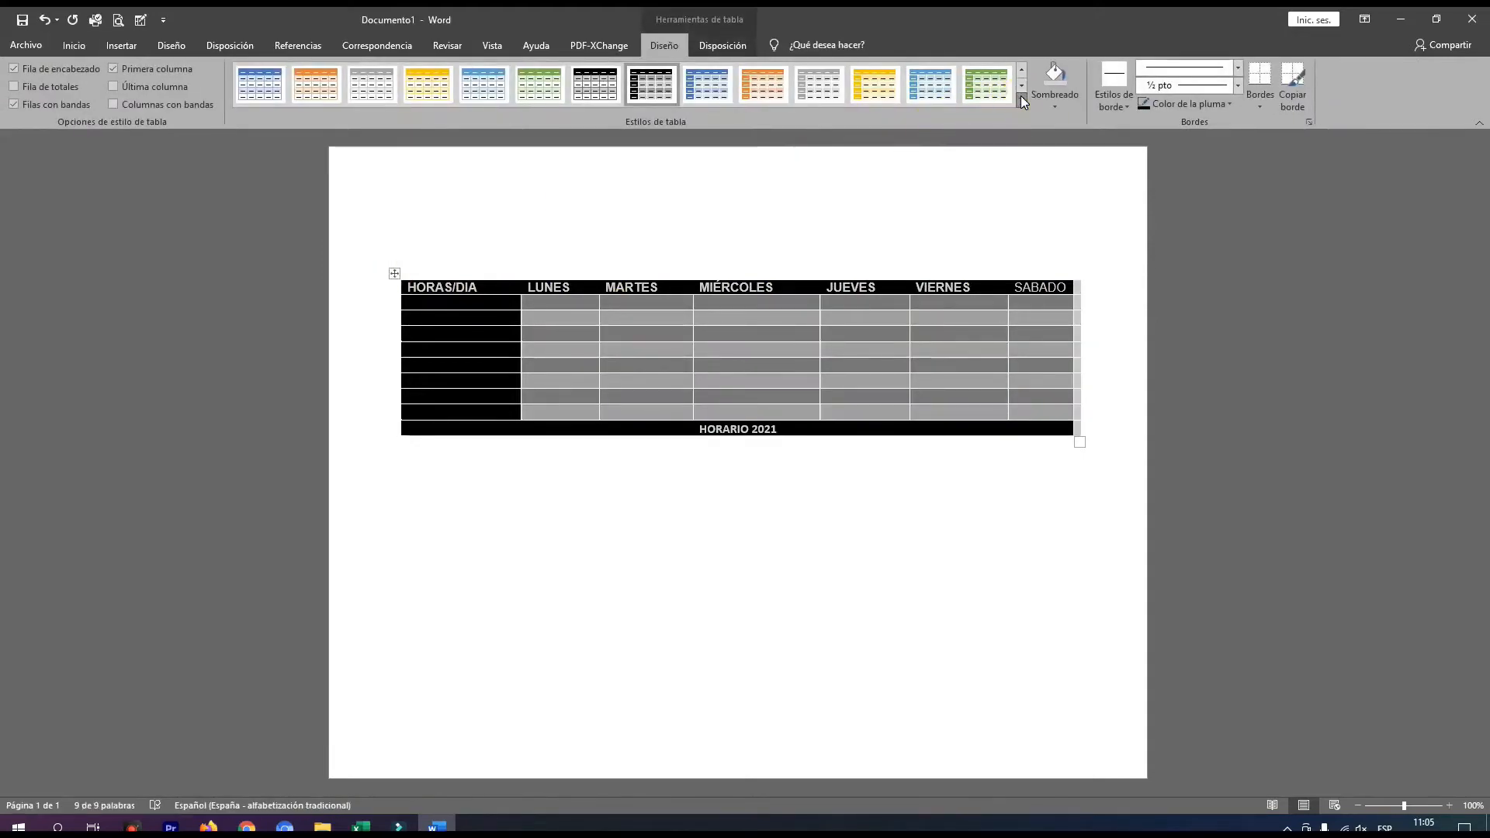
click(1021, 100)
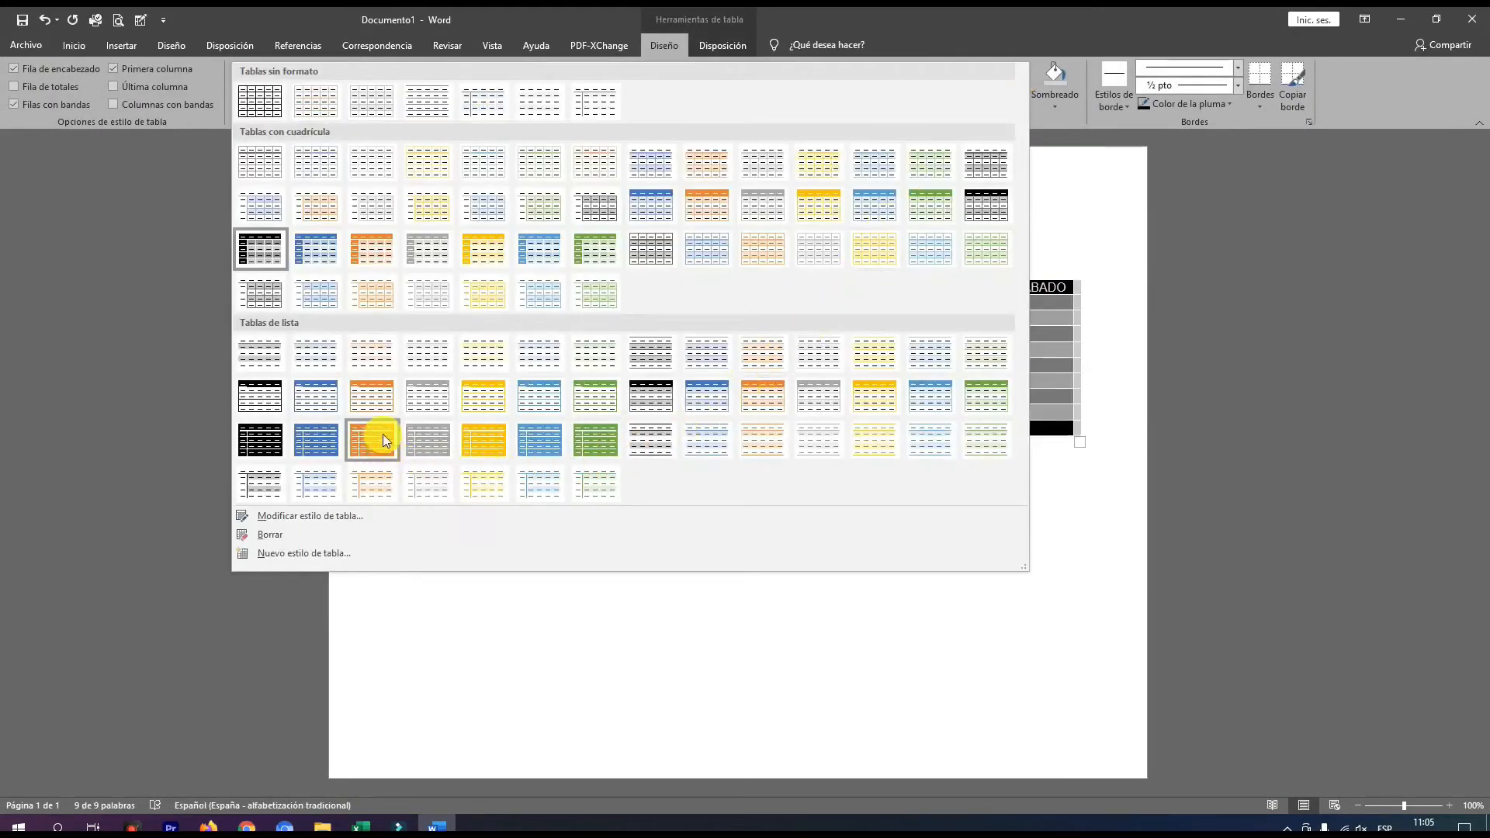
click(640, 219)
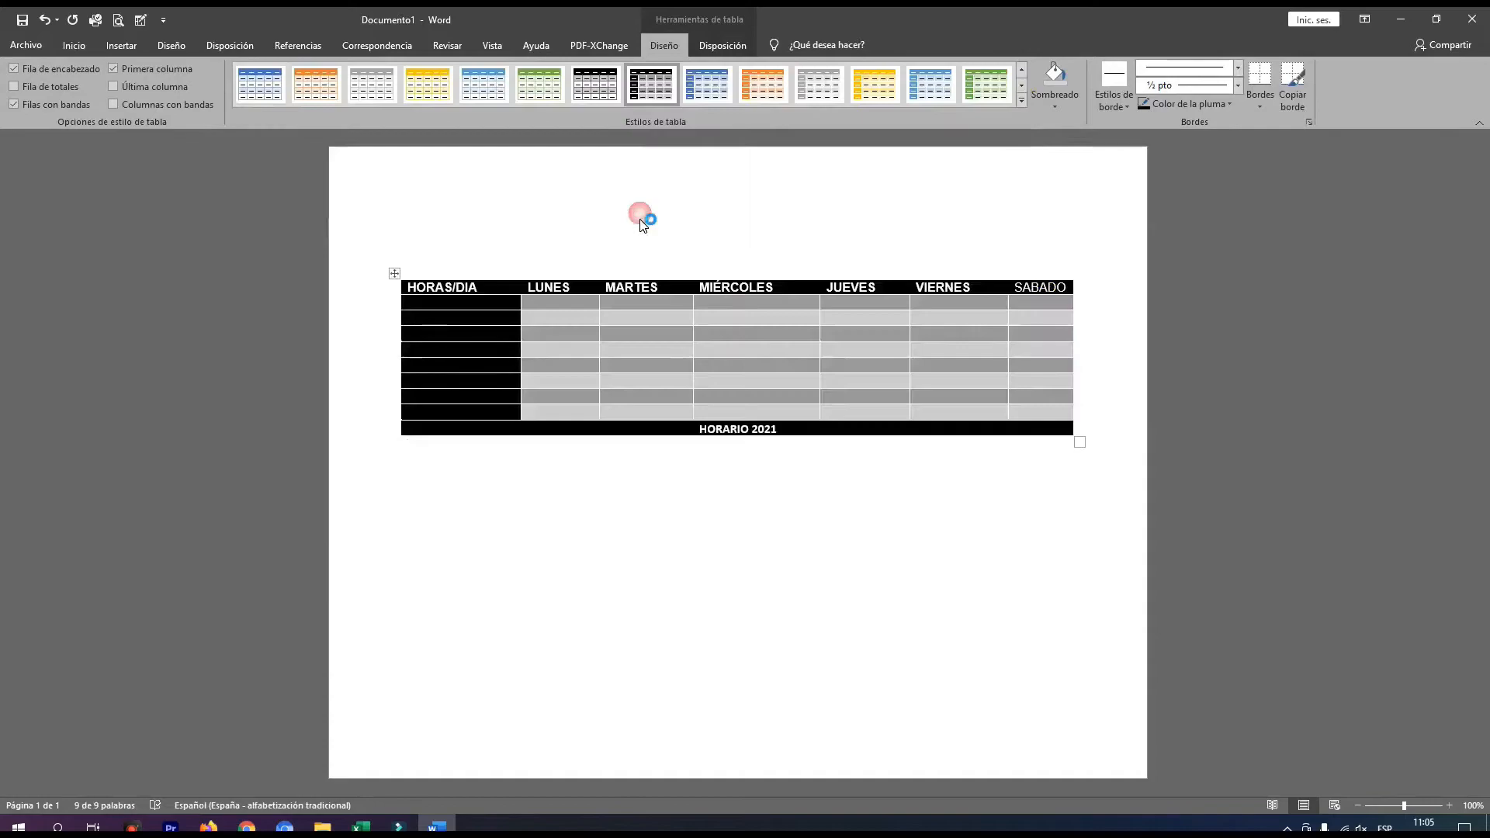
click(733, 510)
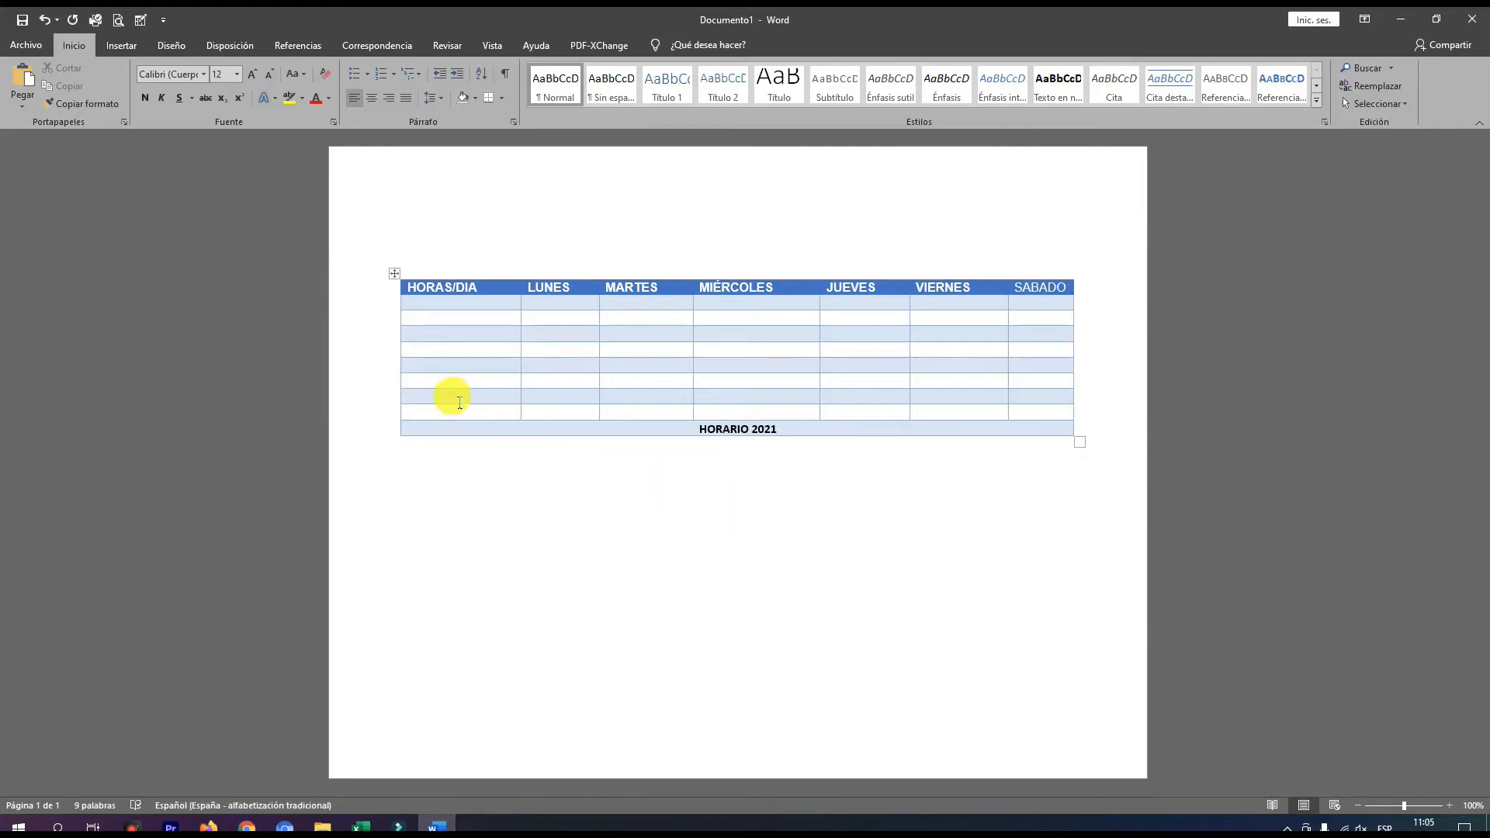
Apply a 1 ½ pt blue border style to all borders of the whole schedule table.
click(396, 274)
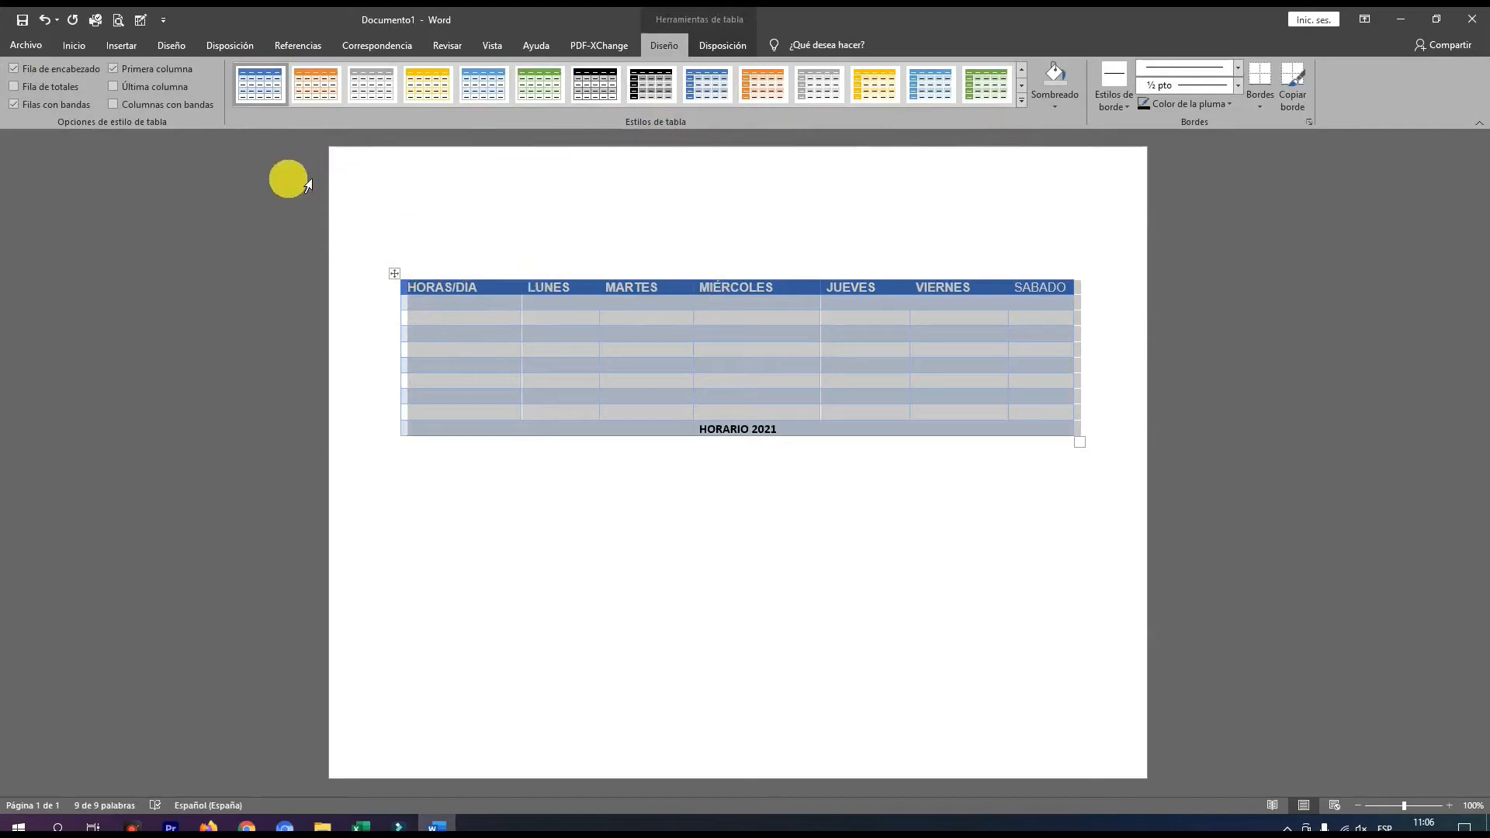
click(1055, 111)
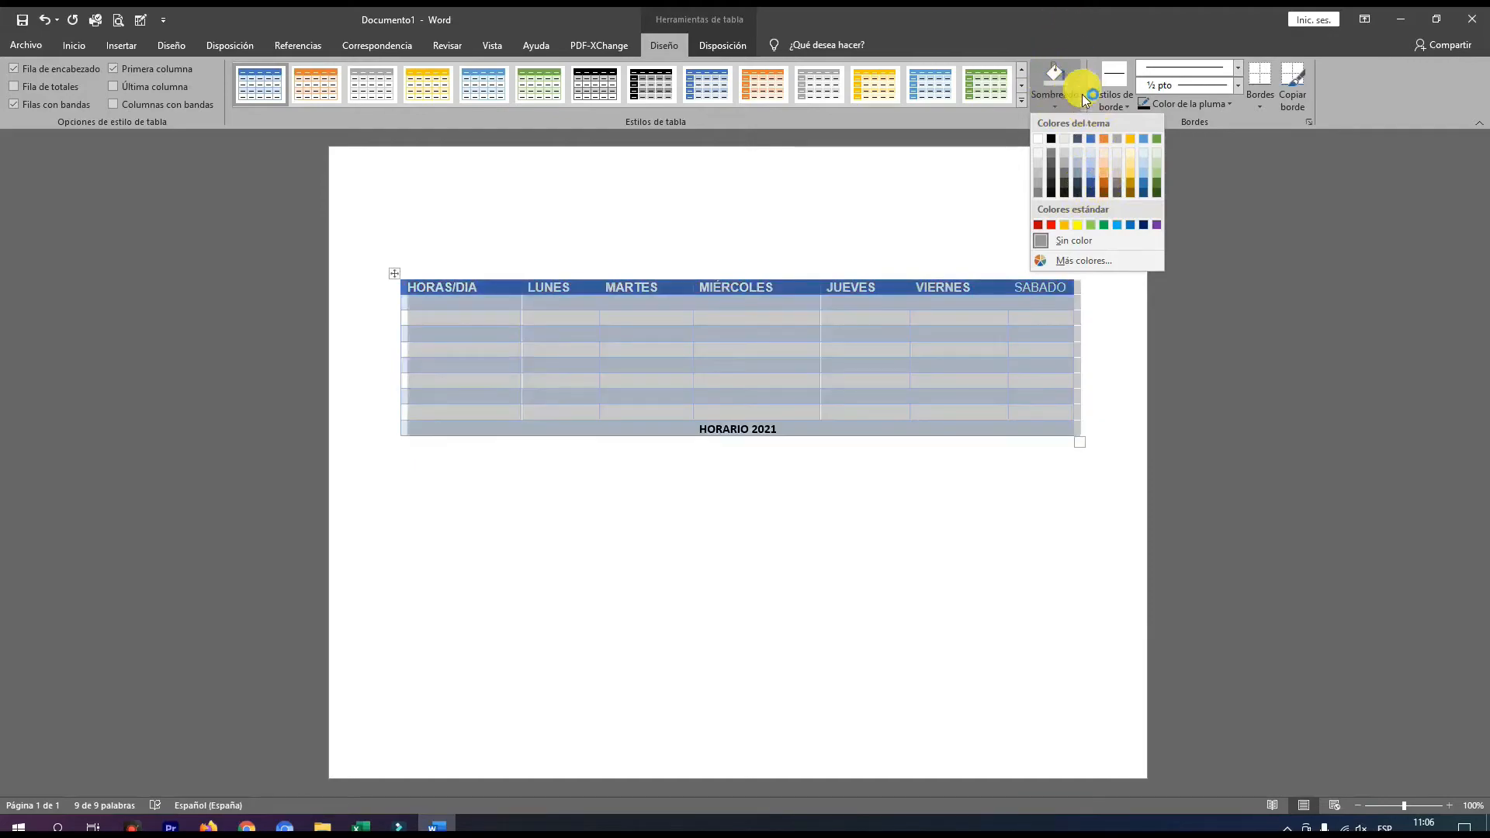
click(1065, 22)
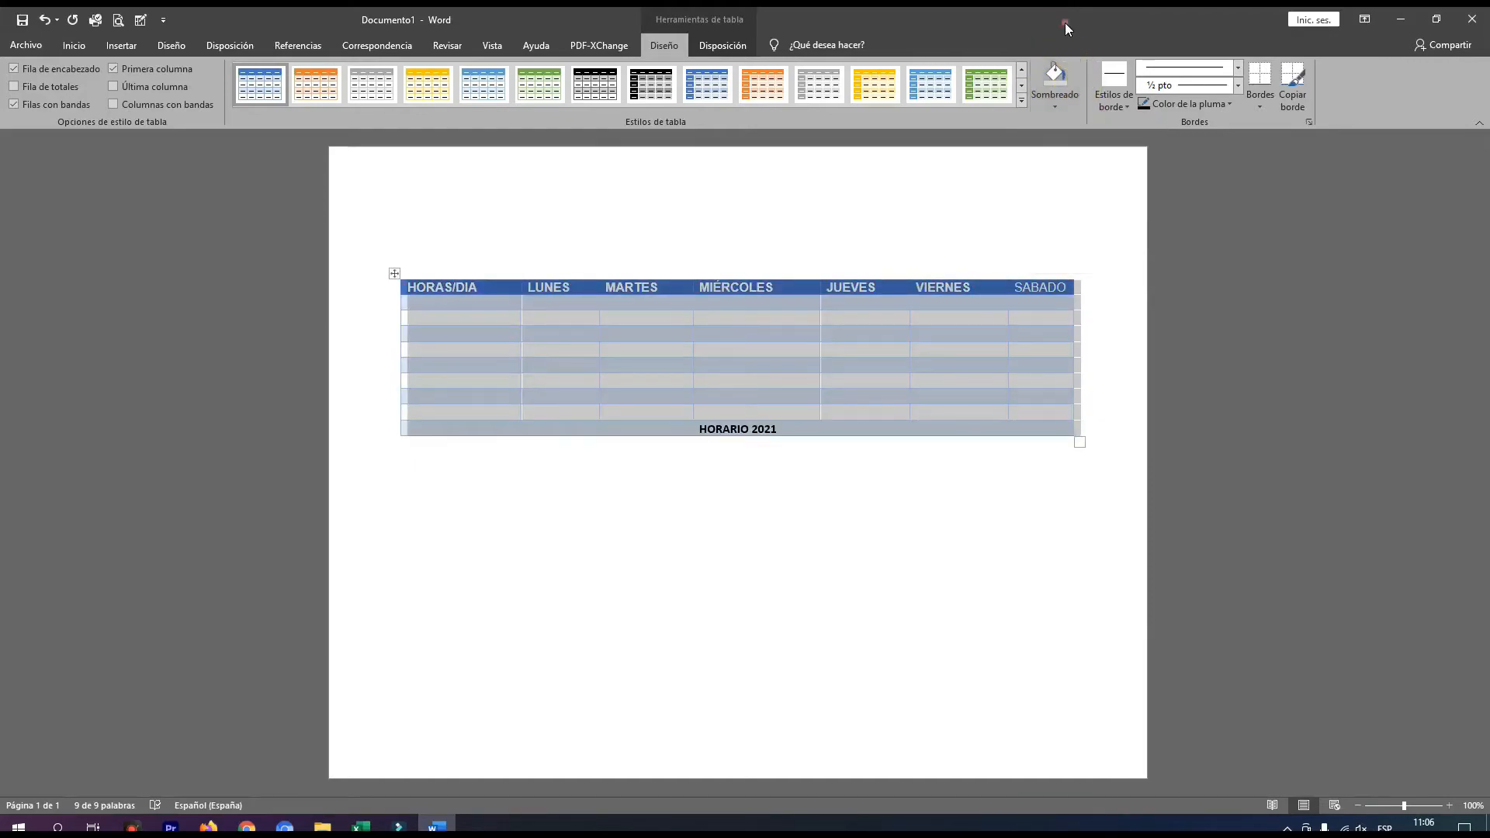
click(1131, 110)
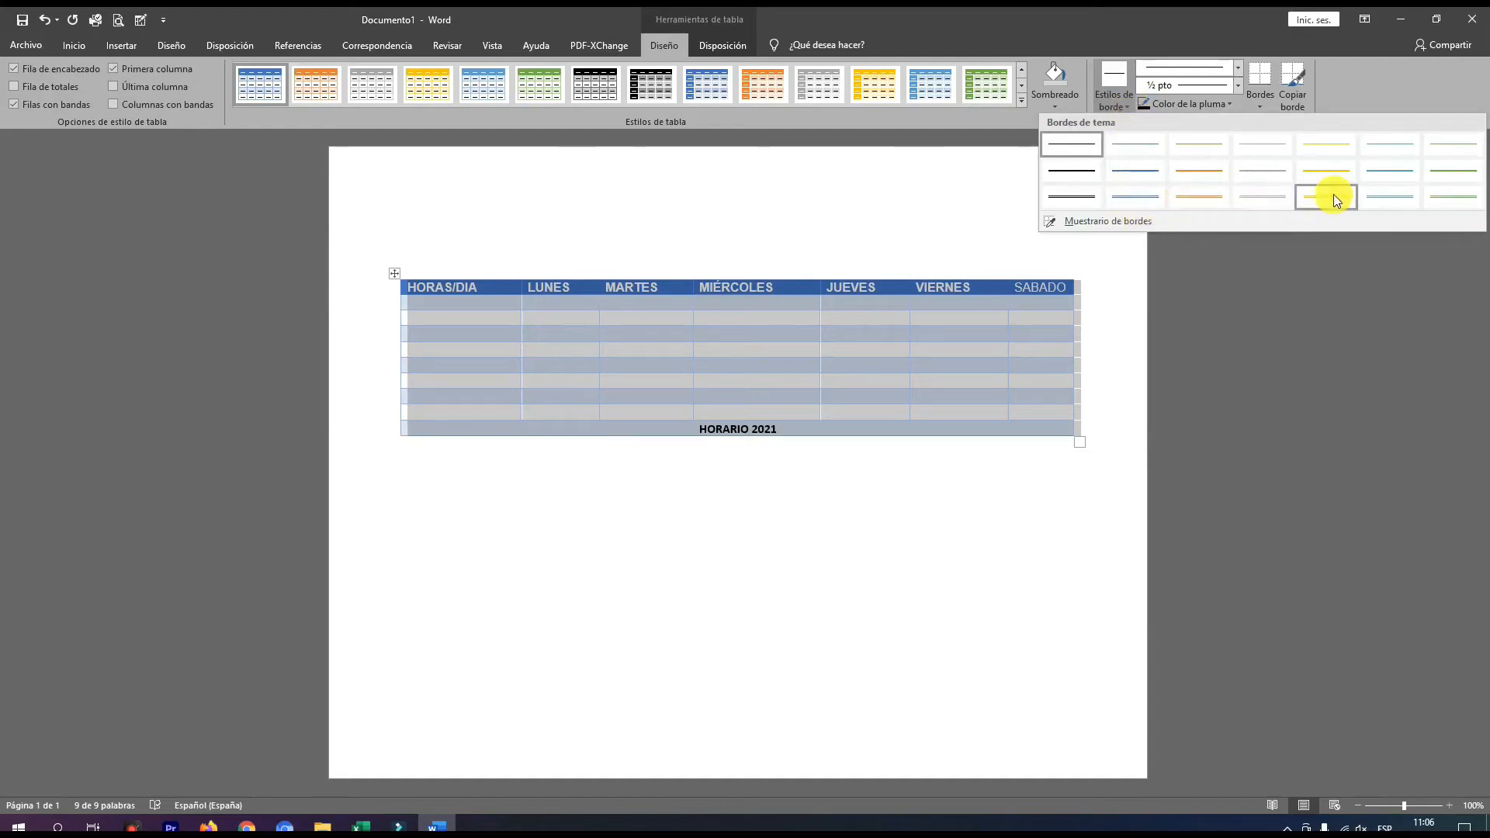
click(1378, 169)
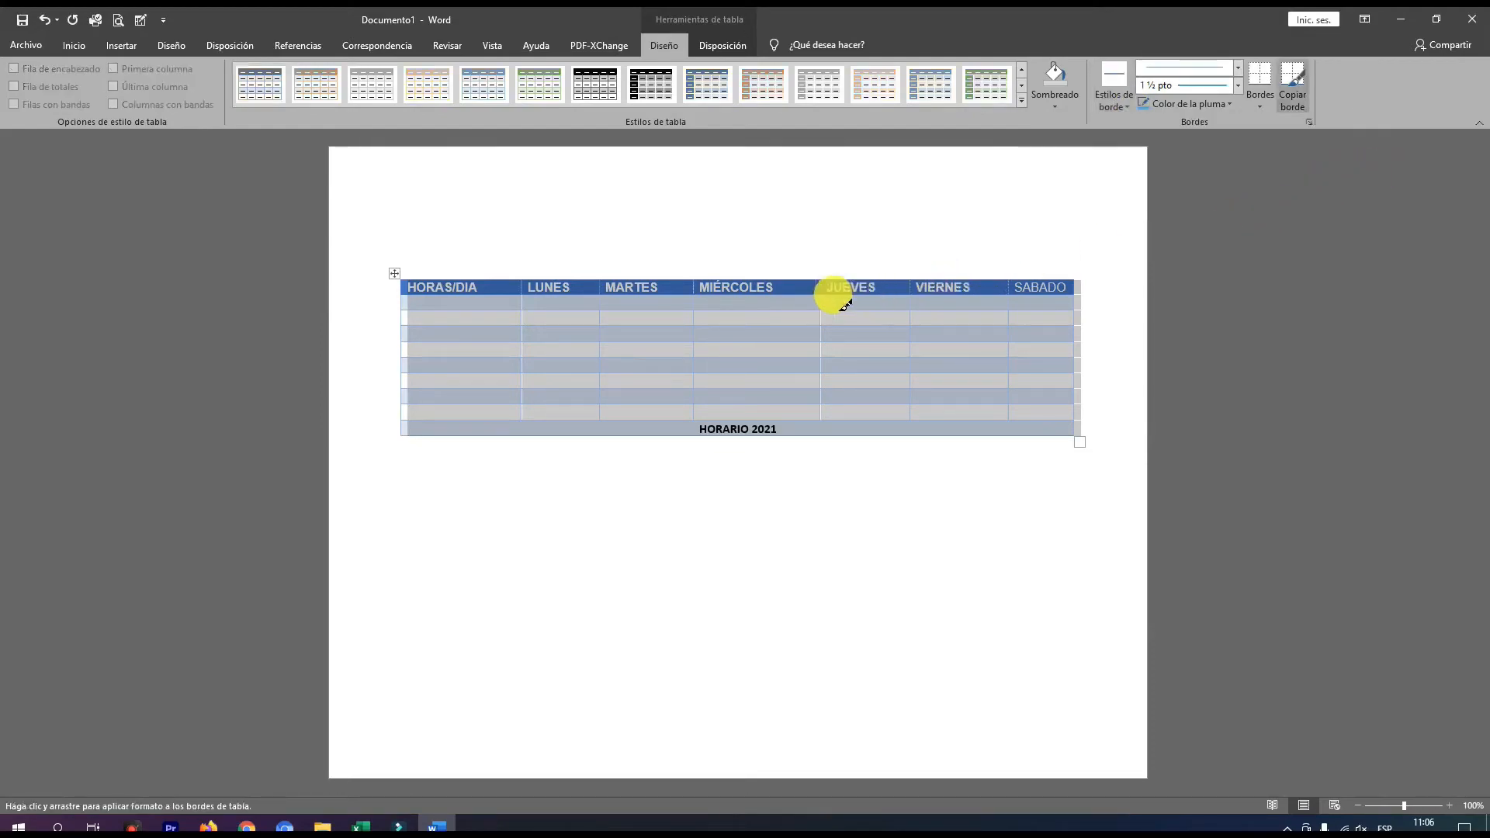
click(1414, 806)
scroll(722, 367, up, 4)
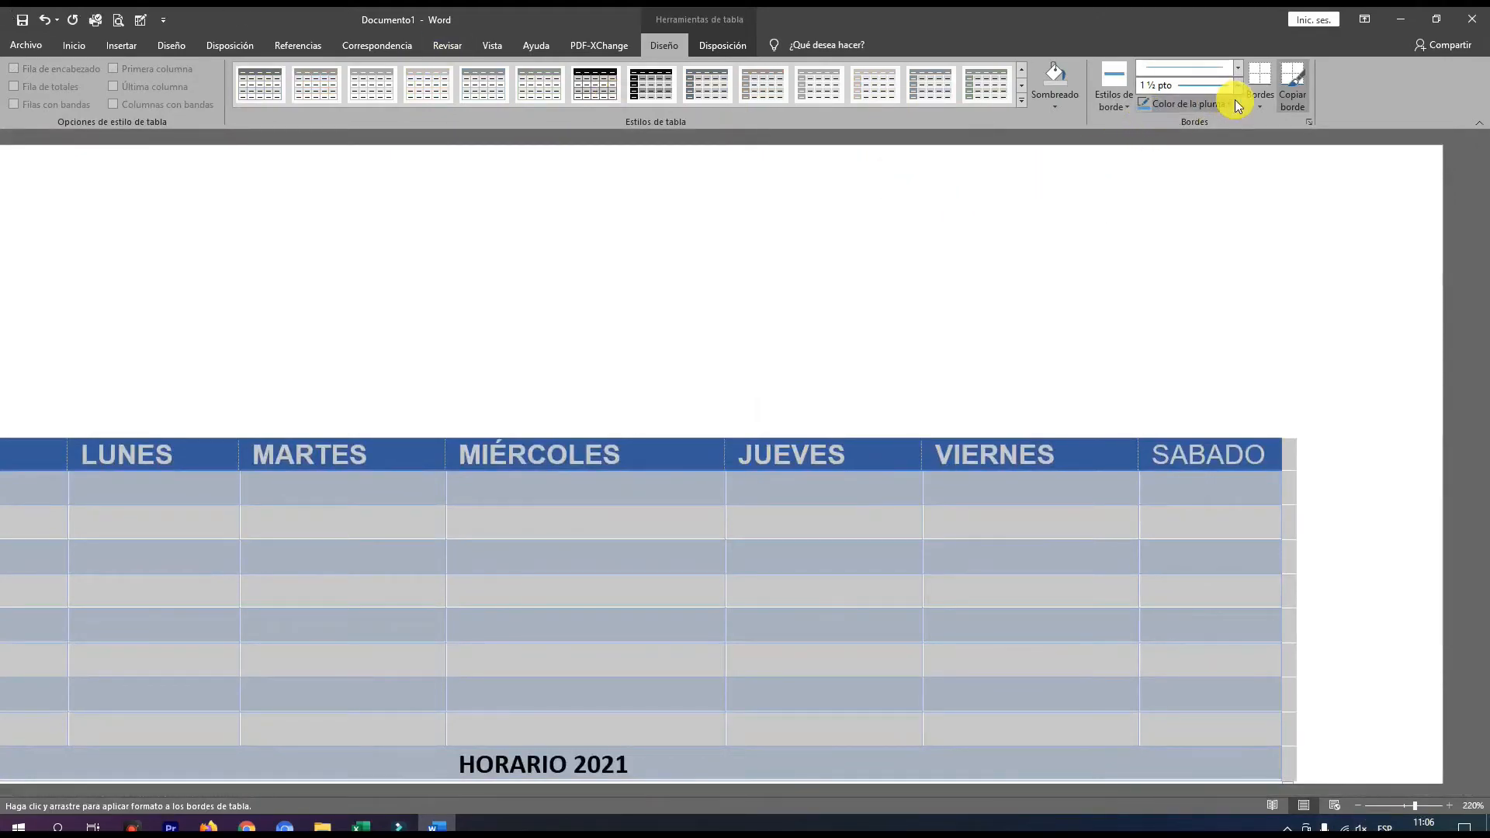
click(1258, 108)
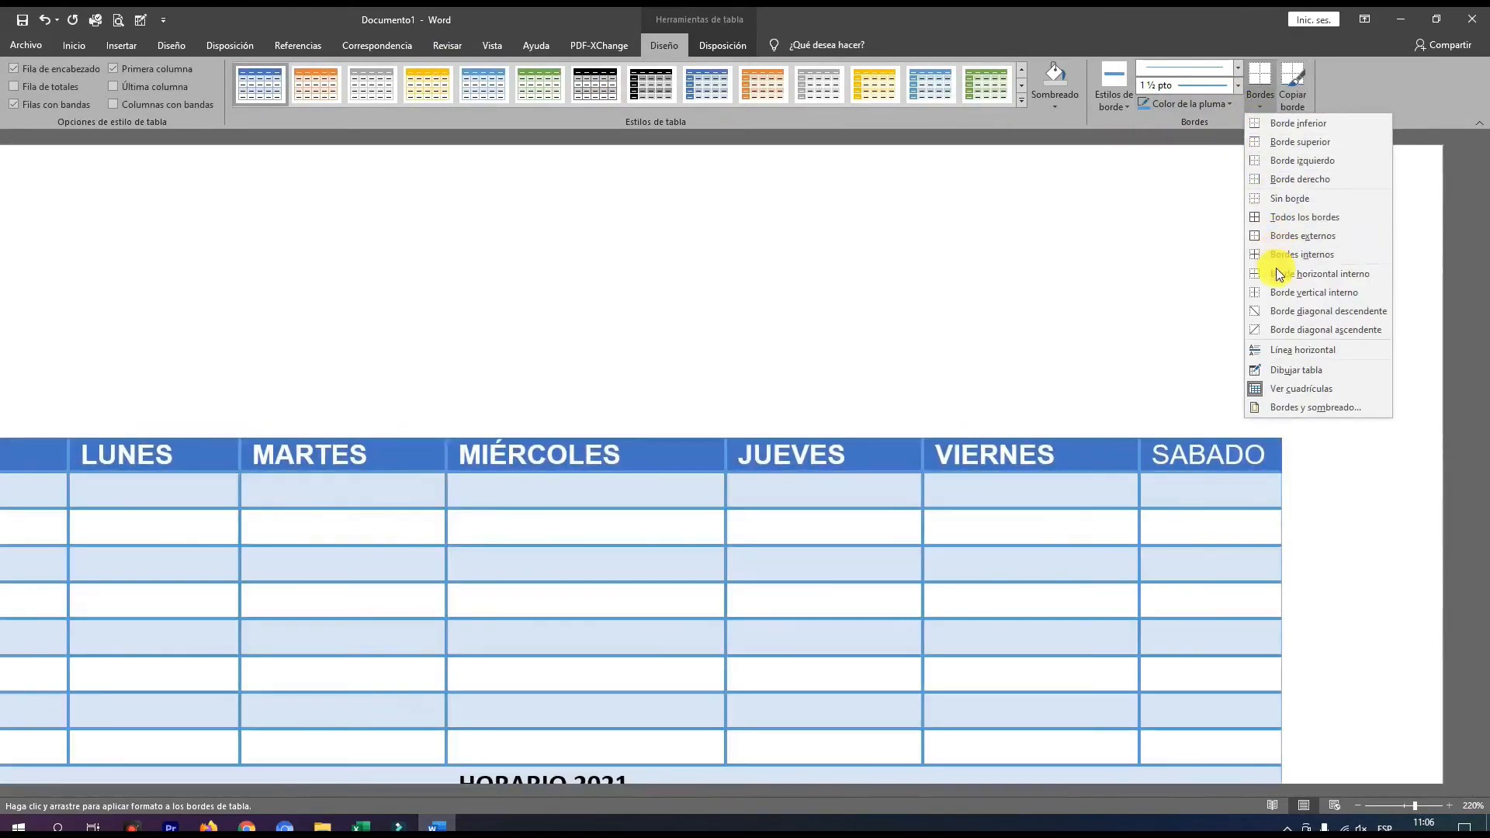
click(1279, 221)
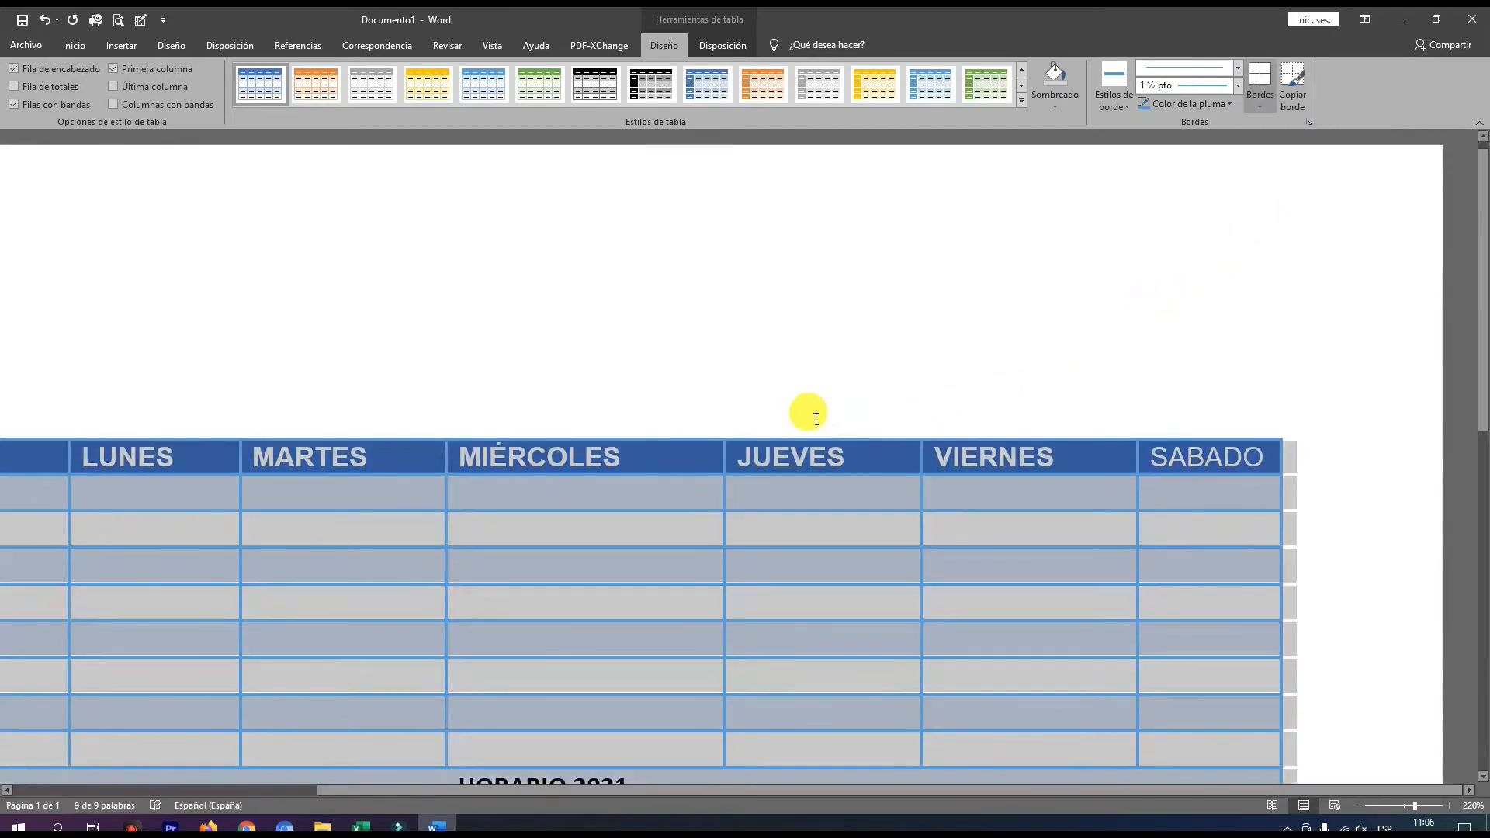
Undo the all-borders change on the schedule table.
ctrl+scroll(807, 417, down, 8)
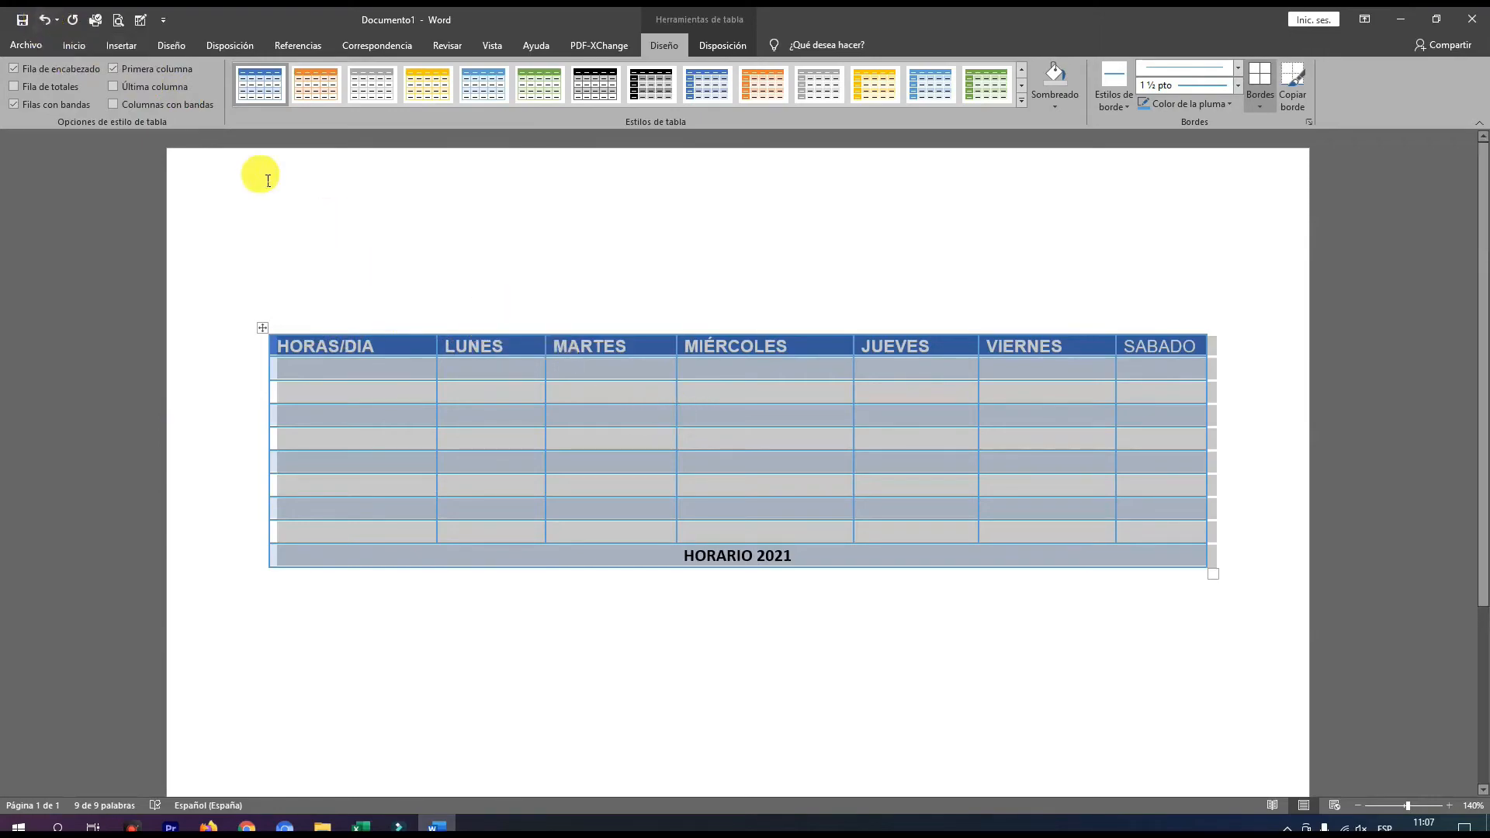
click(45, 21)
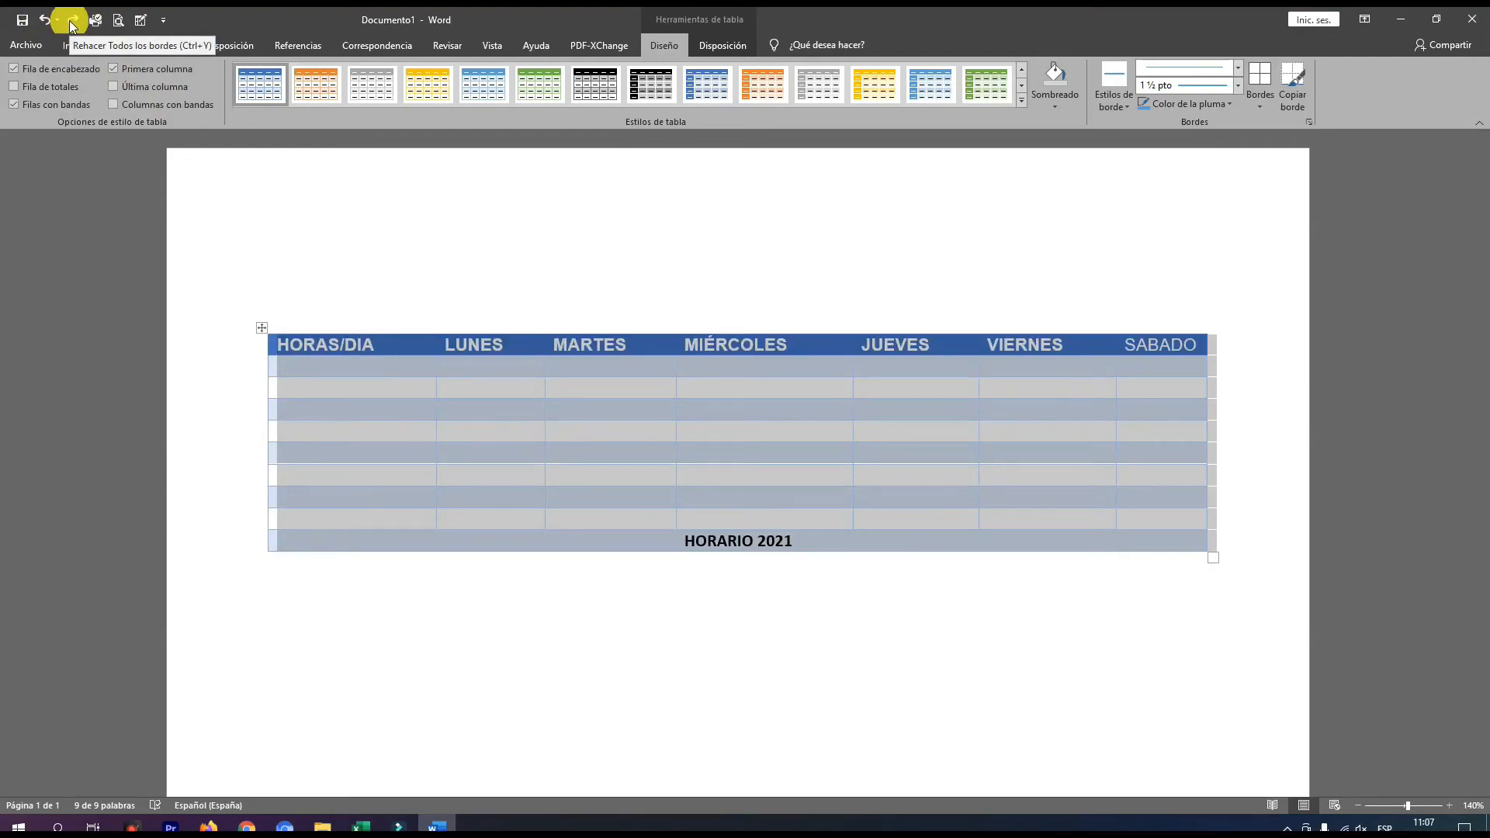
Redo the all-borders change on the whole schedule table and deselect it.
click(69, 20)
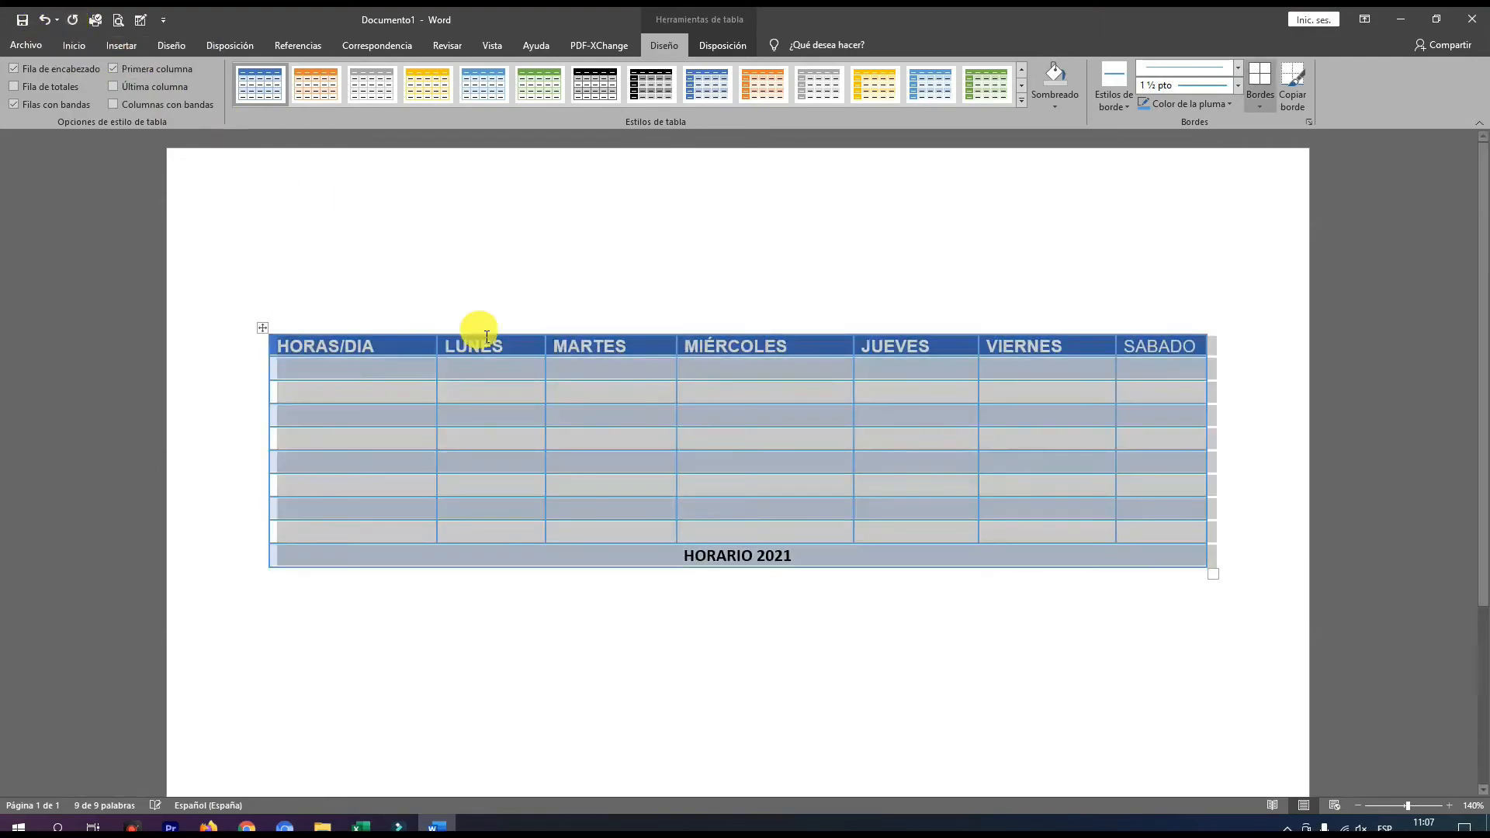
click(566, 391)
scroll(621, 447, down, 2)
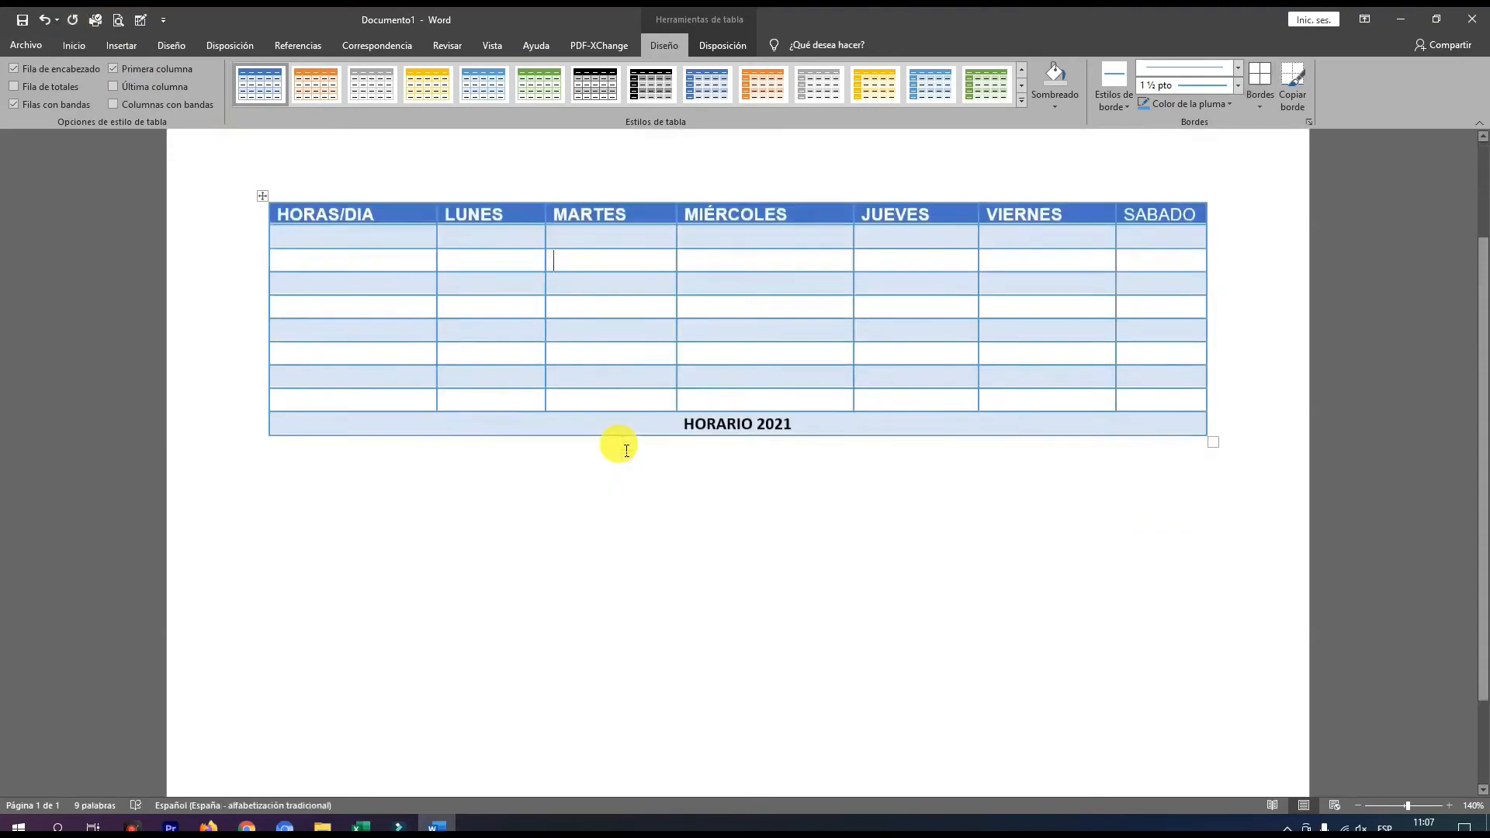
scroll(644, 474, up, 2)
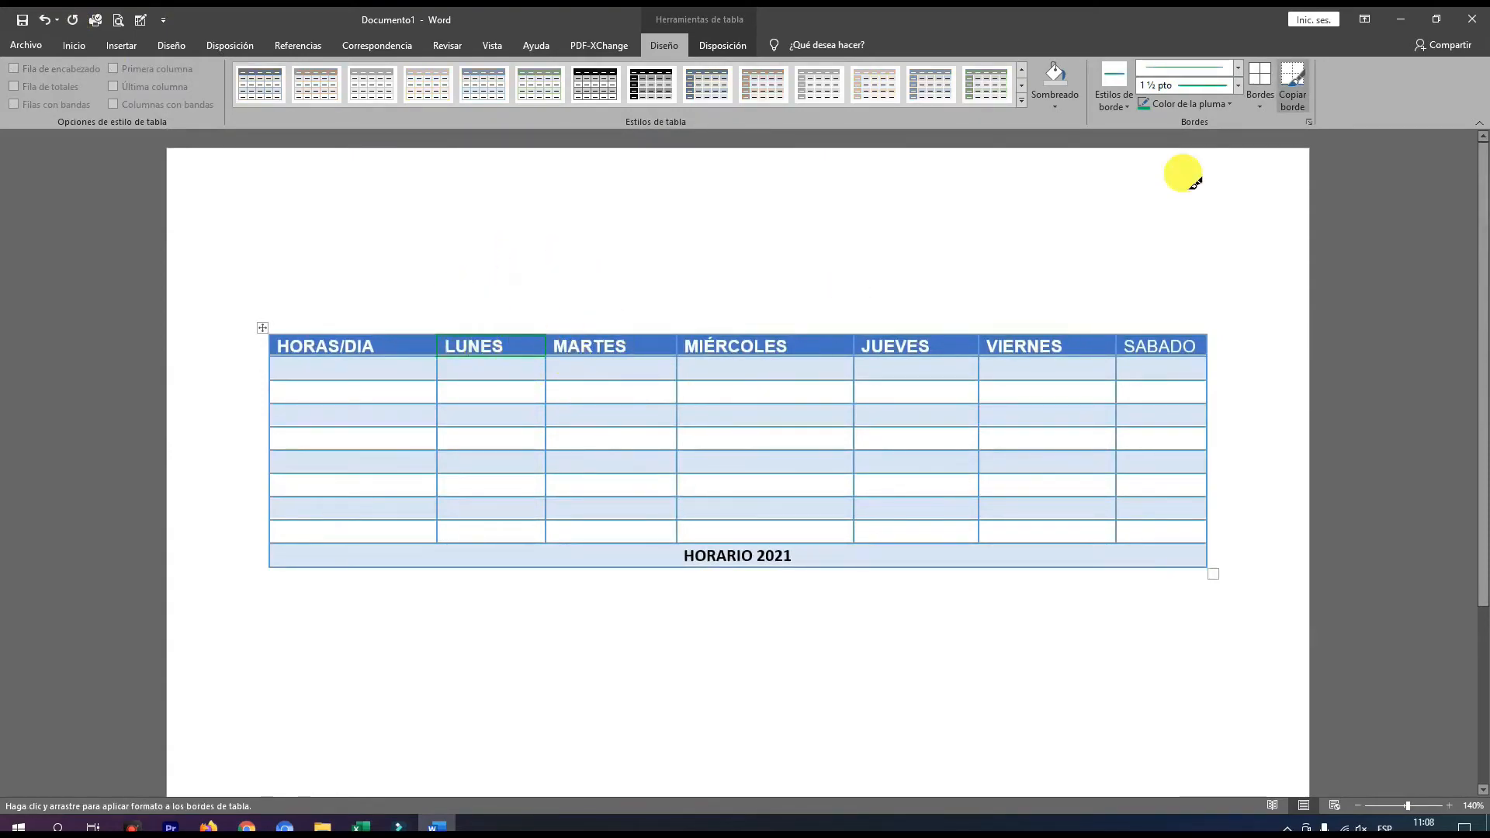
Paint a 1 ½ pt green border around the LUNES header cell and return from the print preview to the document.
click(1293, 84)
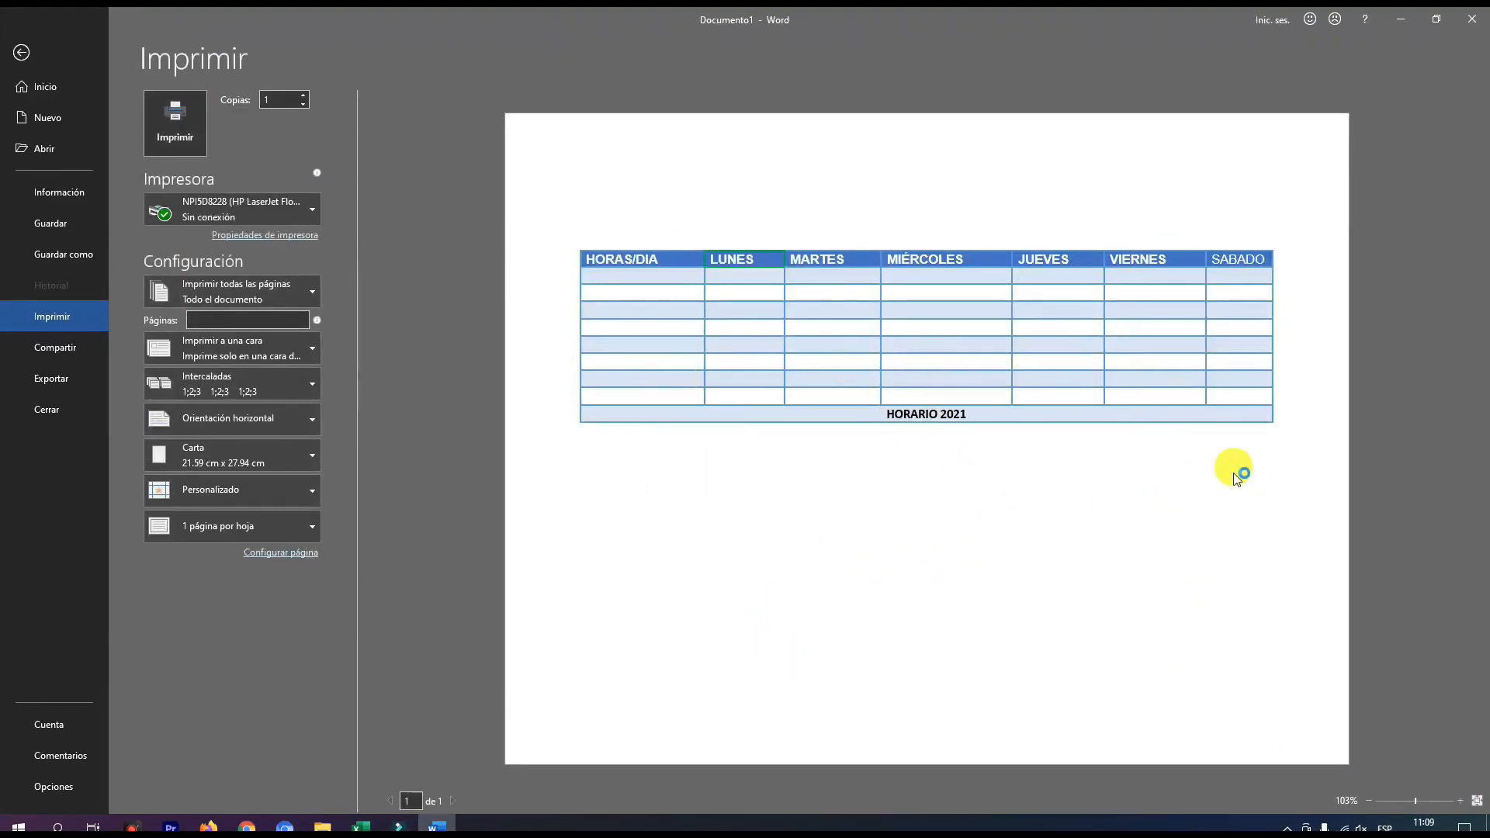
click(20, 53)
click(815, 416)
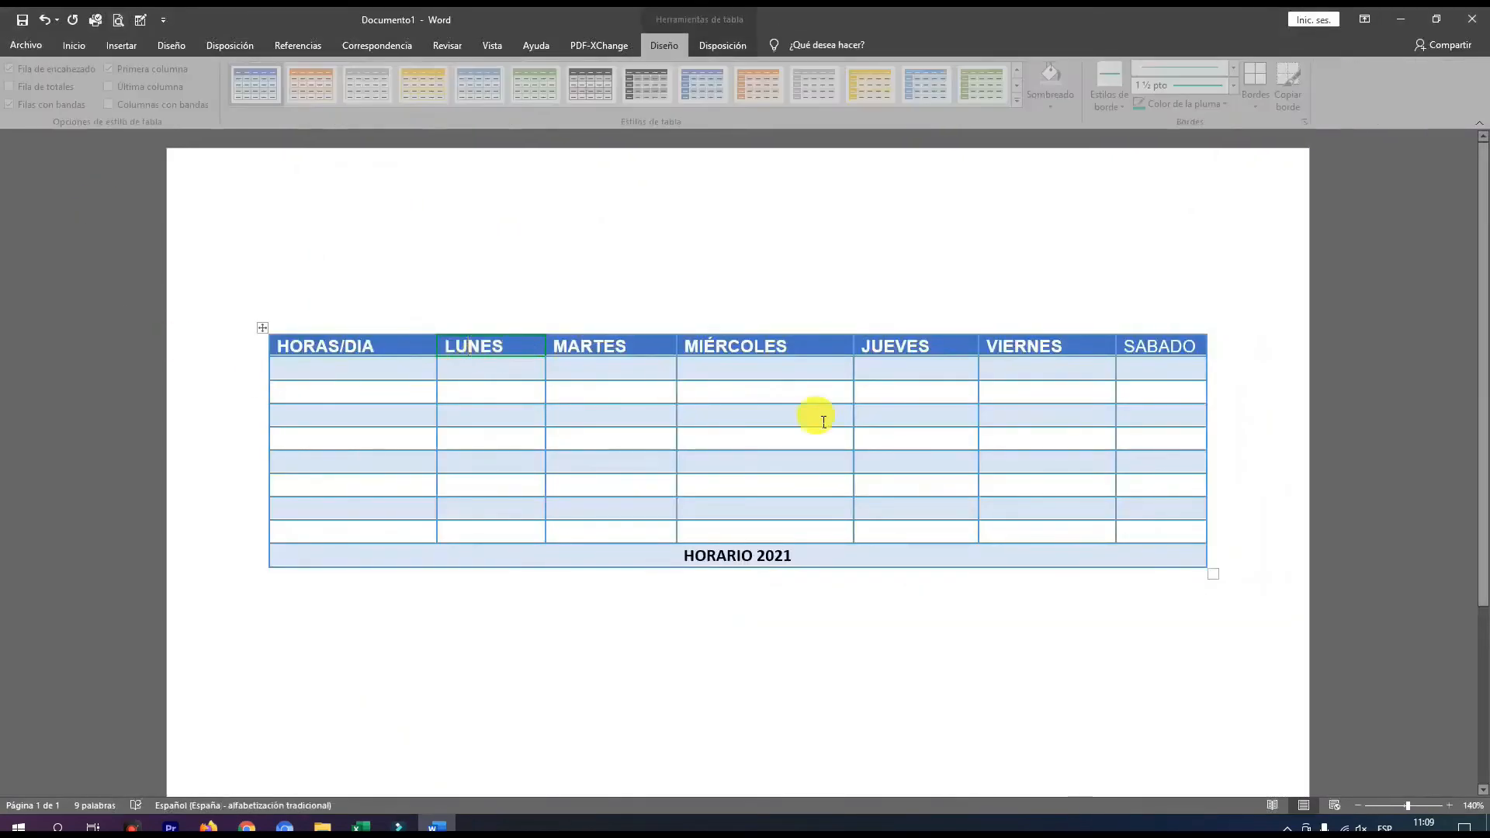
scroll(848, 515, down, 3)
scroll(849, 516, up, 3)
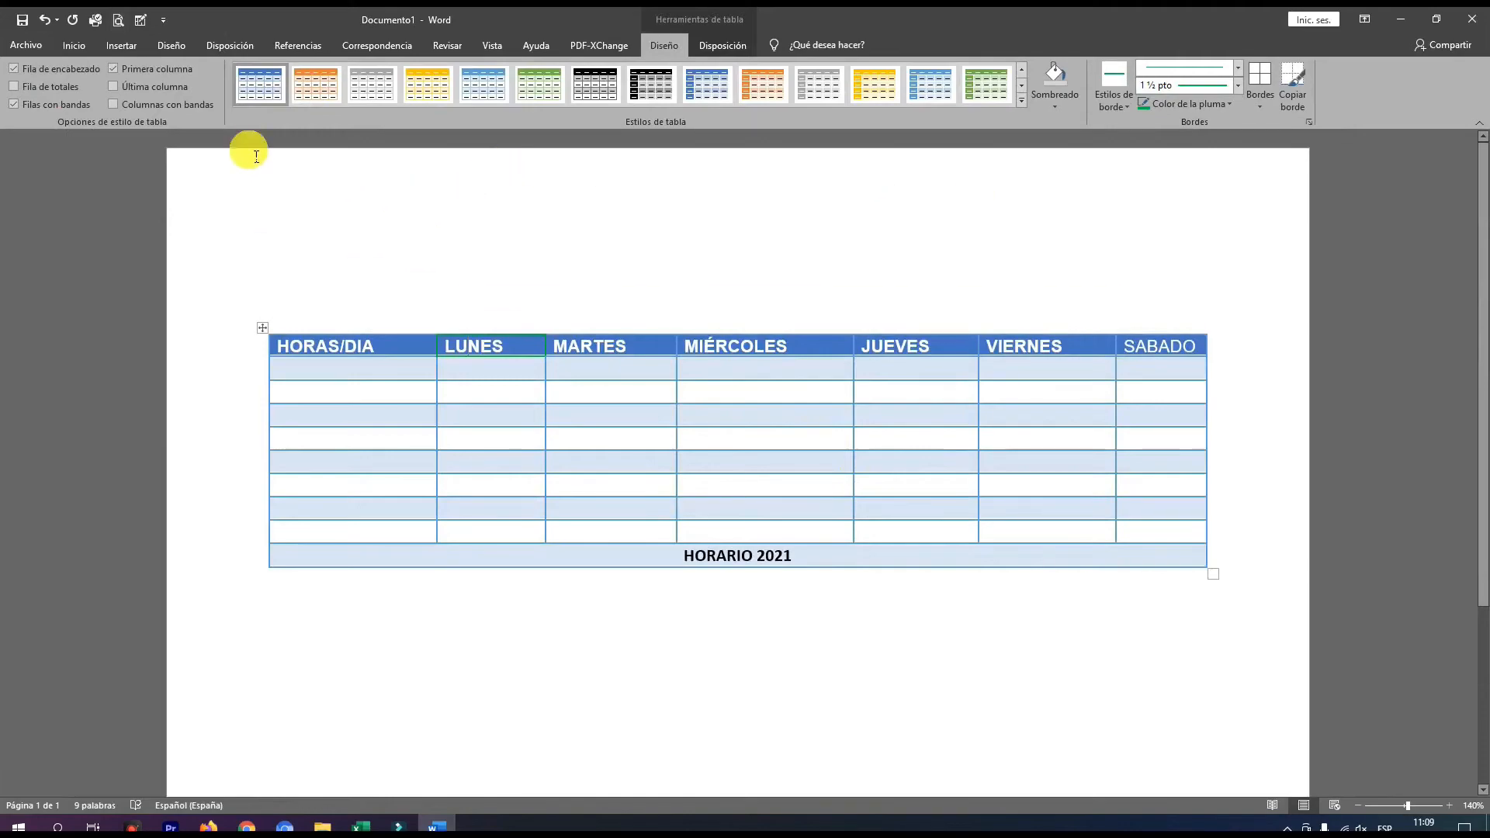
Add a right-aligned page footer reading "TAREA 1 MÓDULO 2" and return to the document body.
click(114, 48)
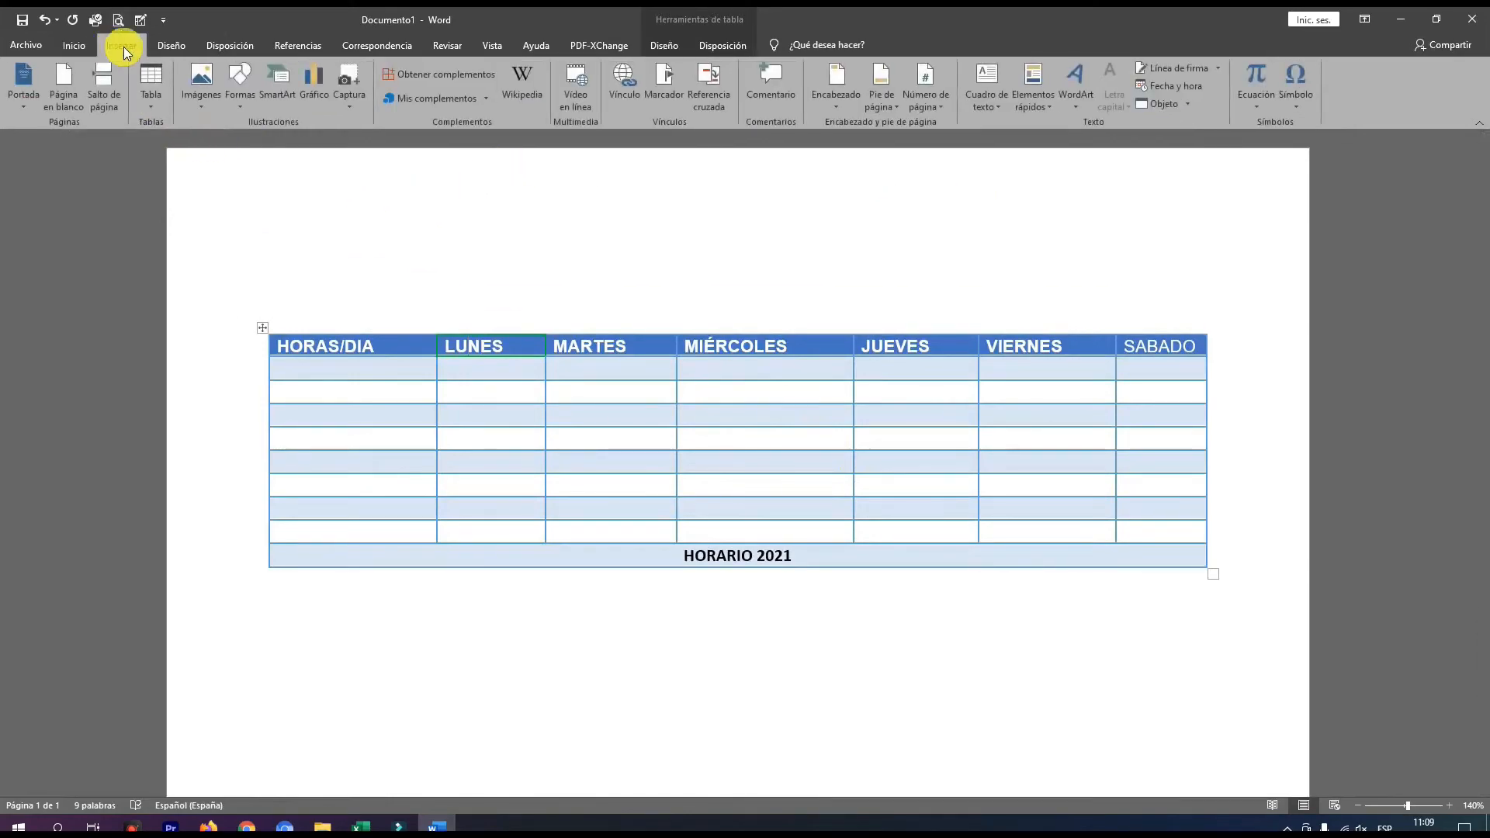
click(881, 75)
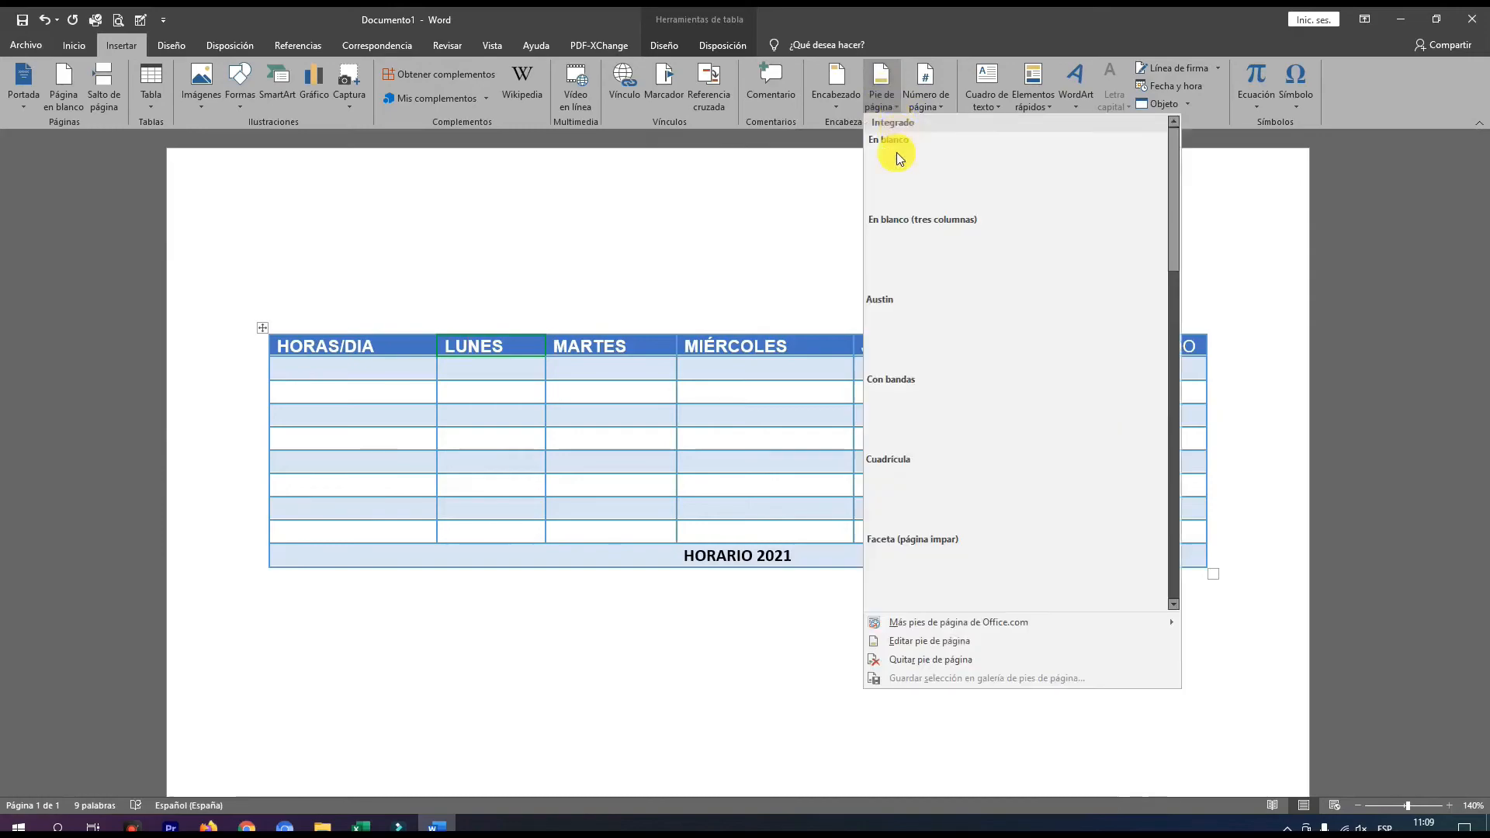
click(932, 649)
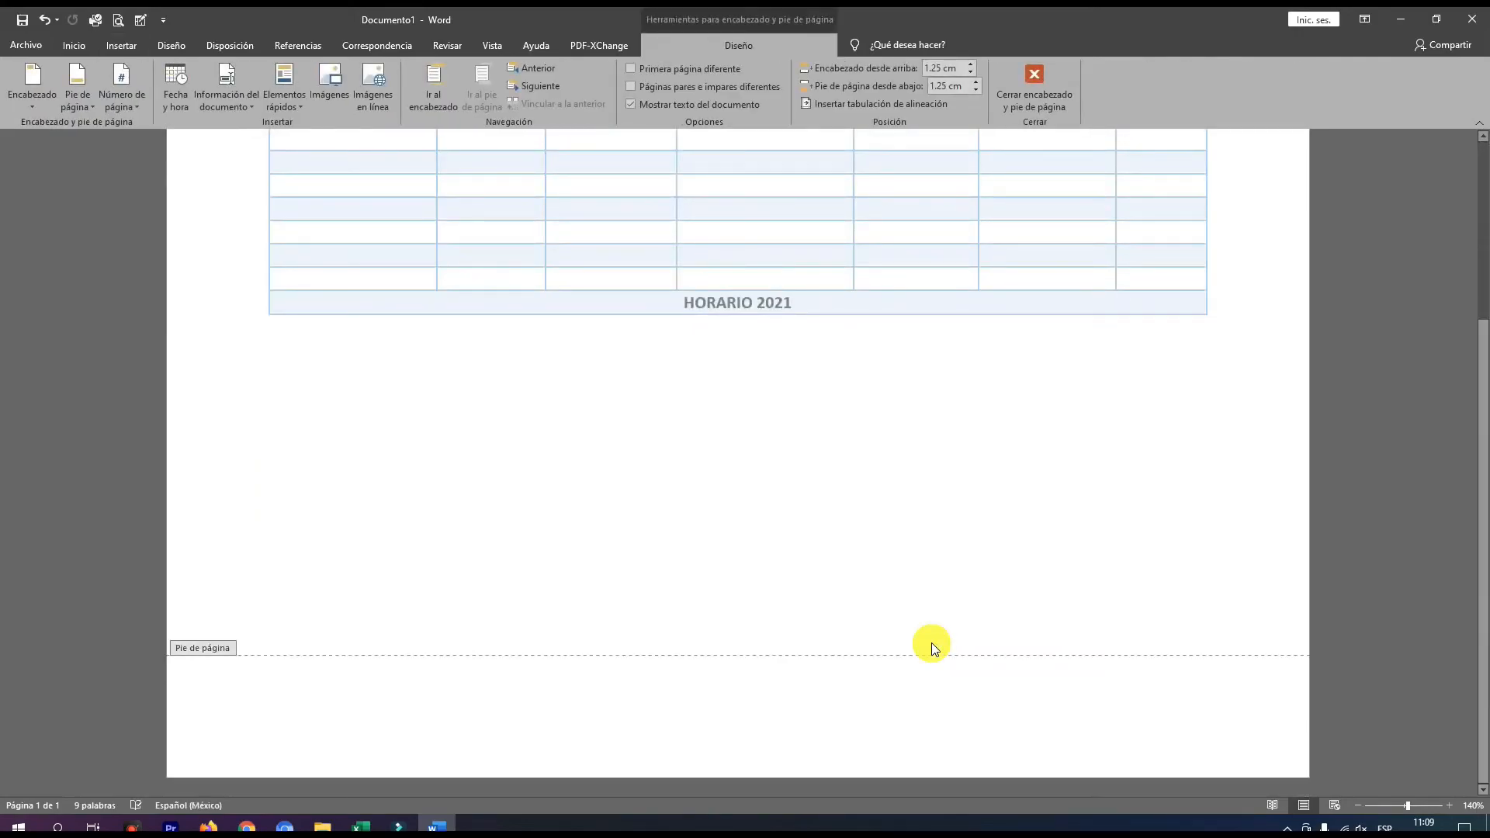
text(TAREA 1 MÓDULO 2)
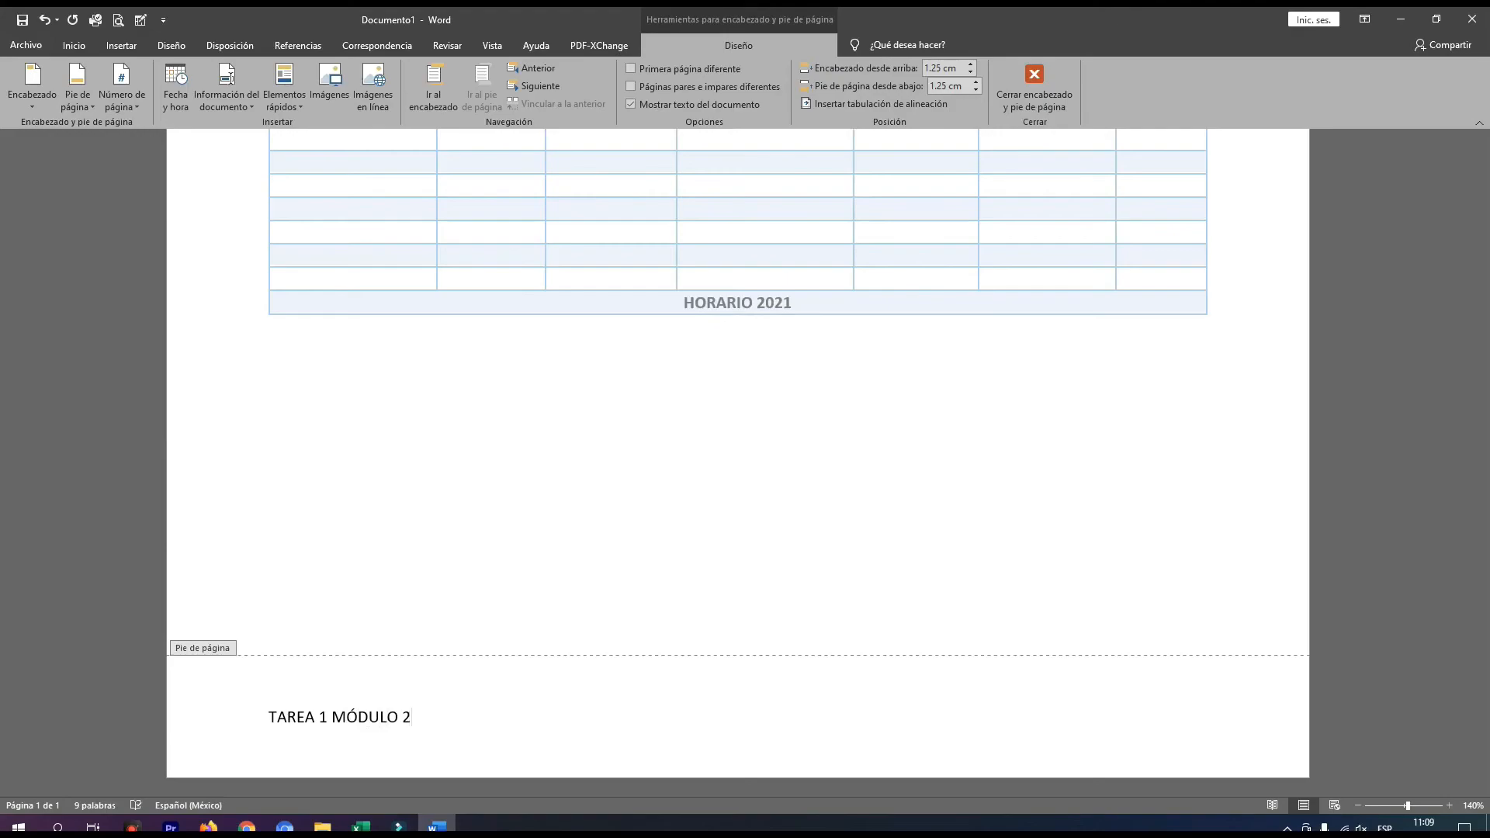
click(76, 47)
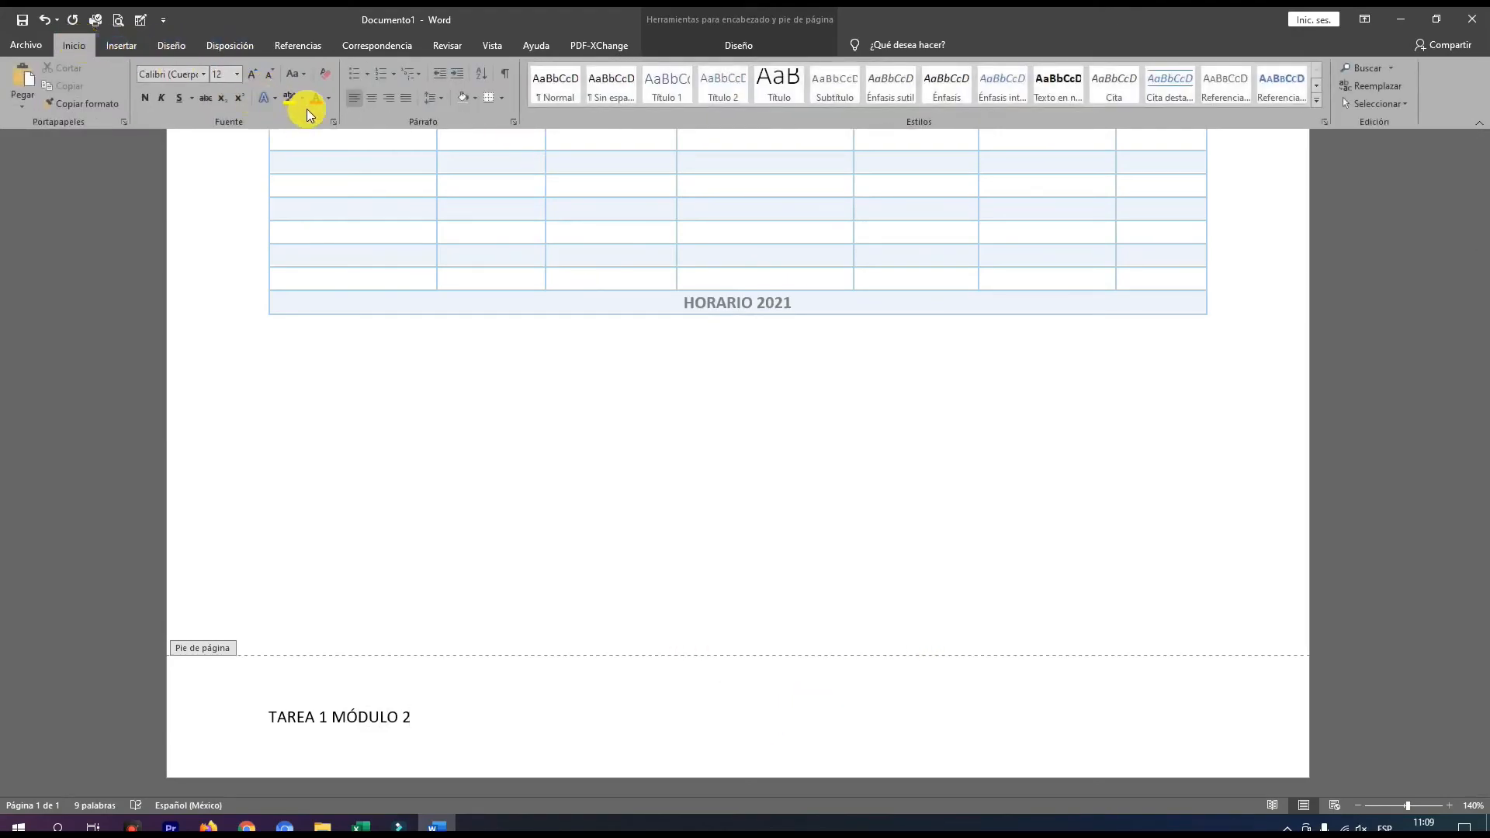
click(393, 98)
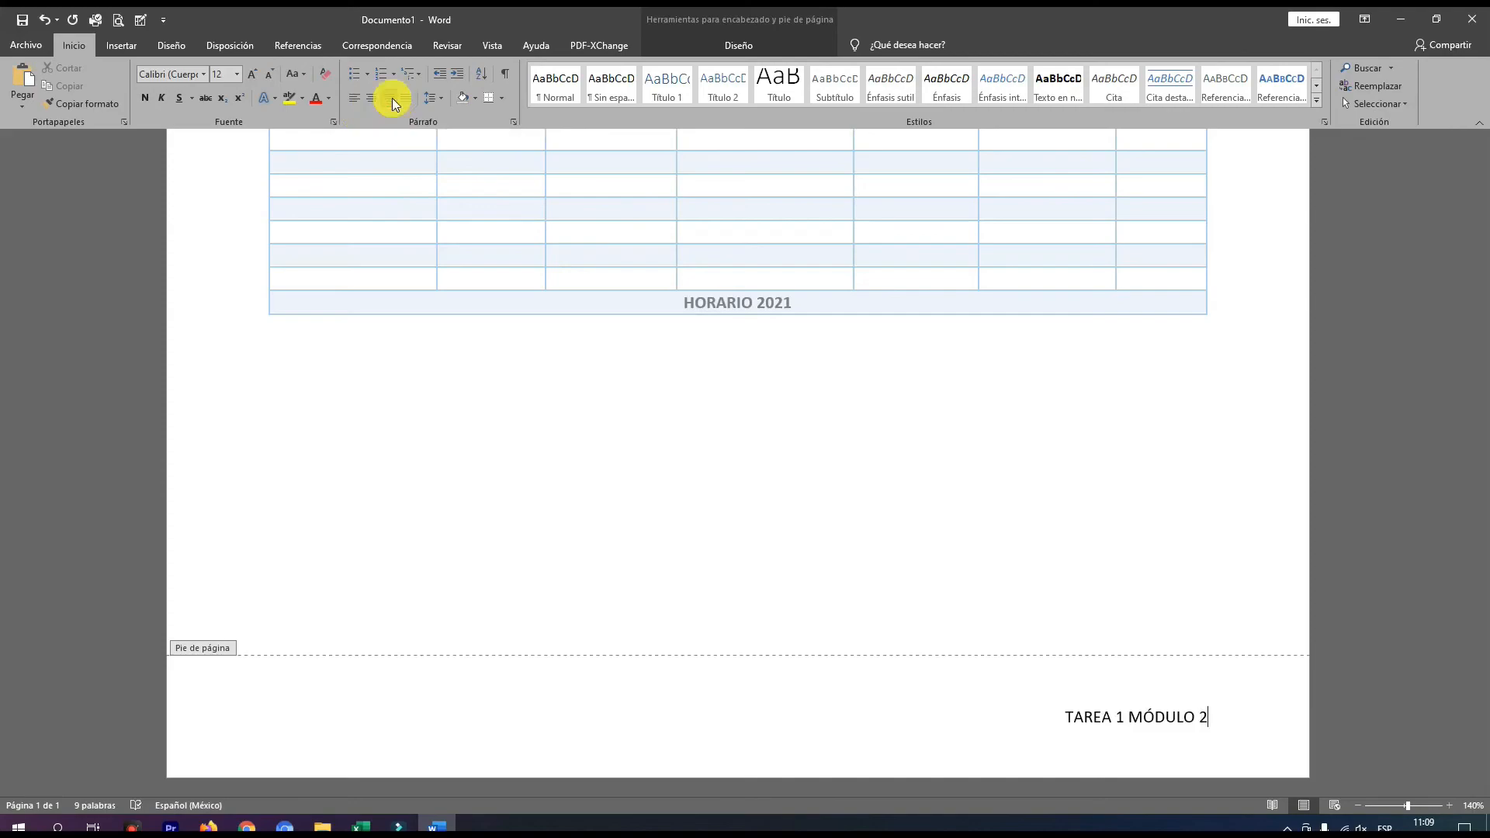
double_click(825, 553)
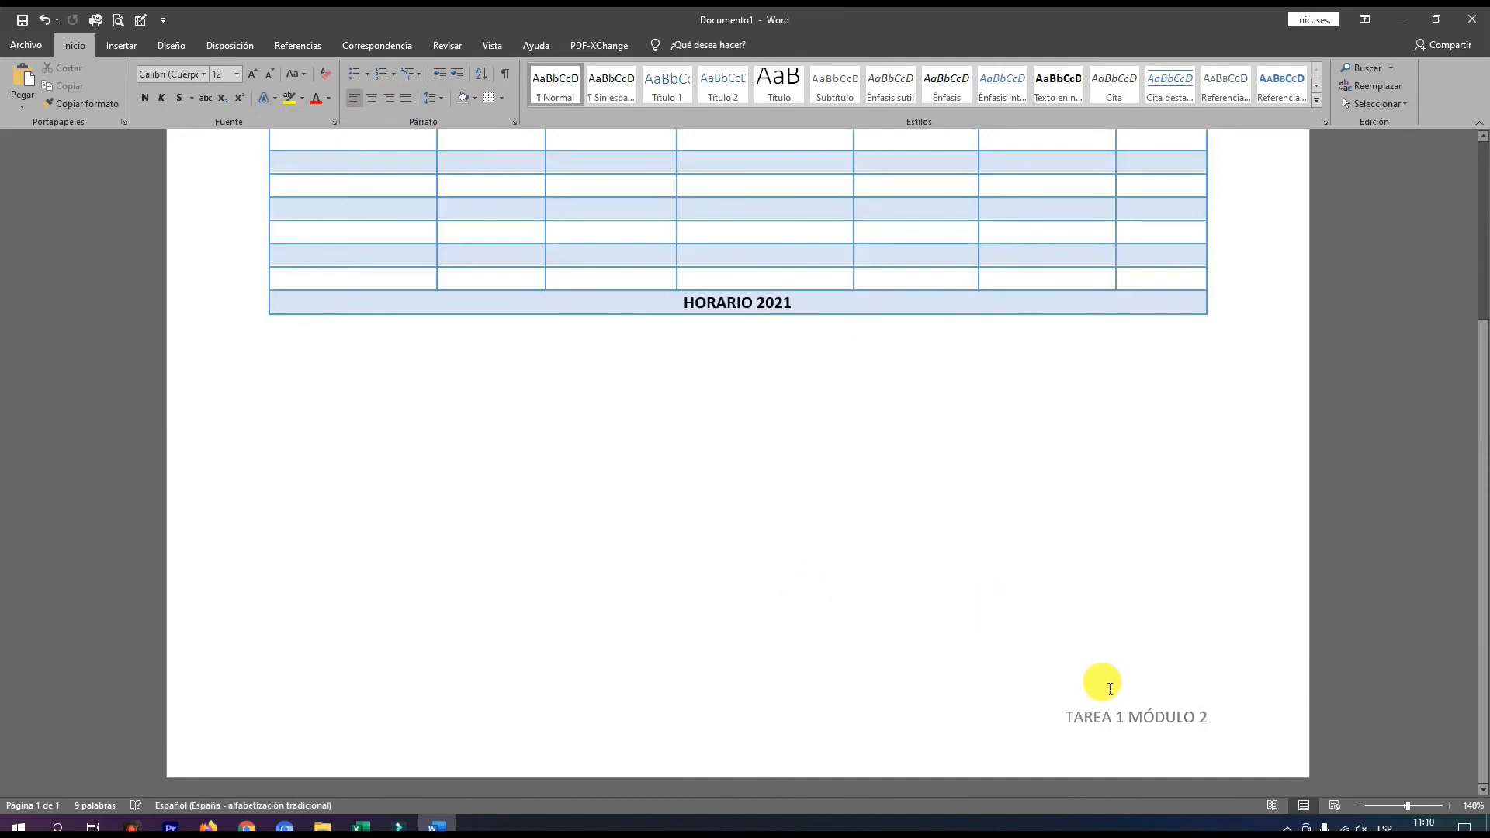
scroll(1106, 683, up, 3)
scroll(1090, 633, down, 3)
Add blank paragraphs near the end of the first page to start a second page, and check its footer area.
click(1026, 600)
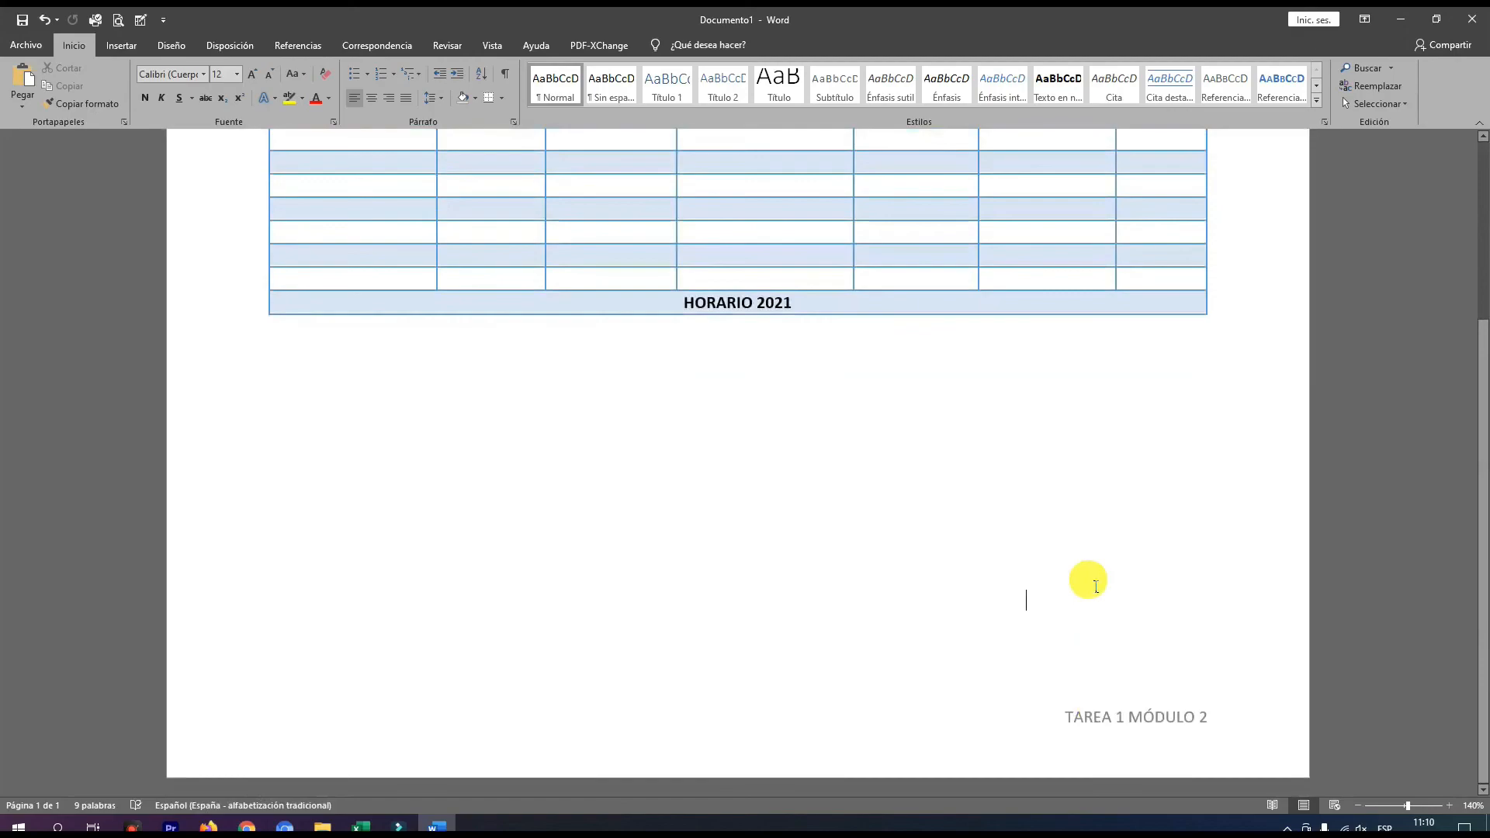
key(Return)
key(Return)
key(Return)
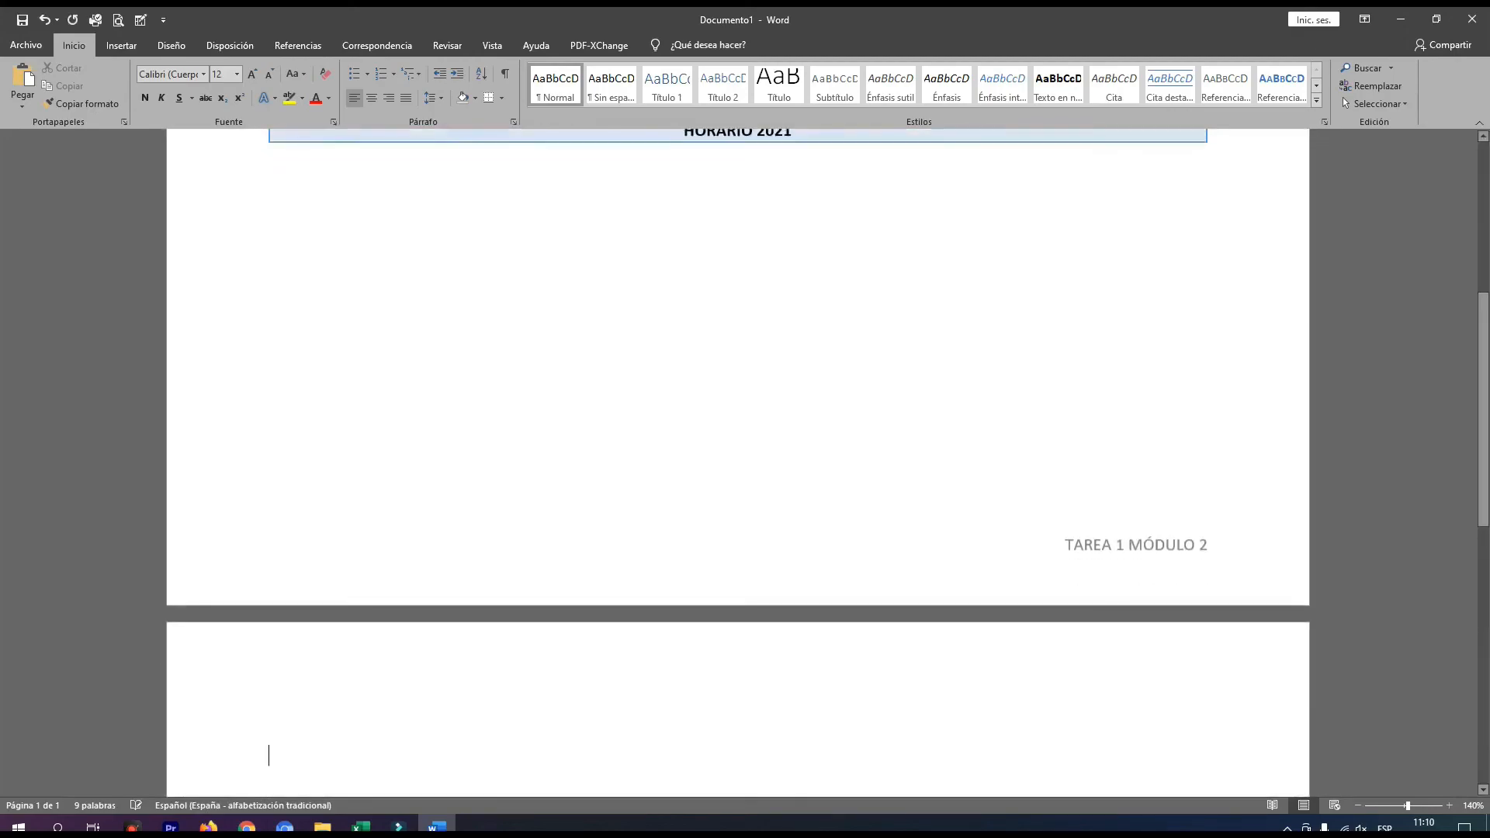
scroll(1234, 615, down, 15)
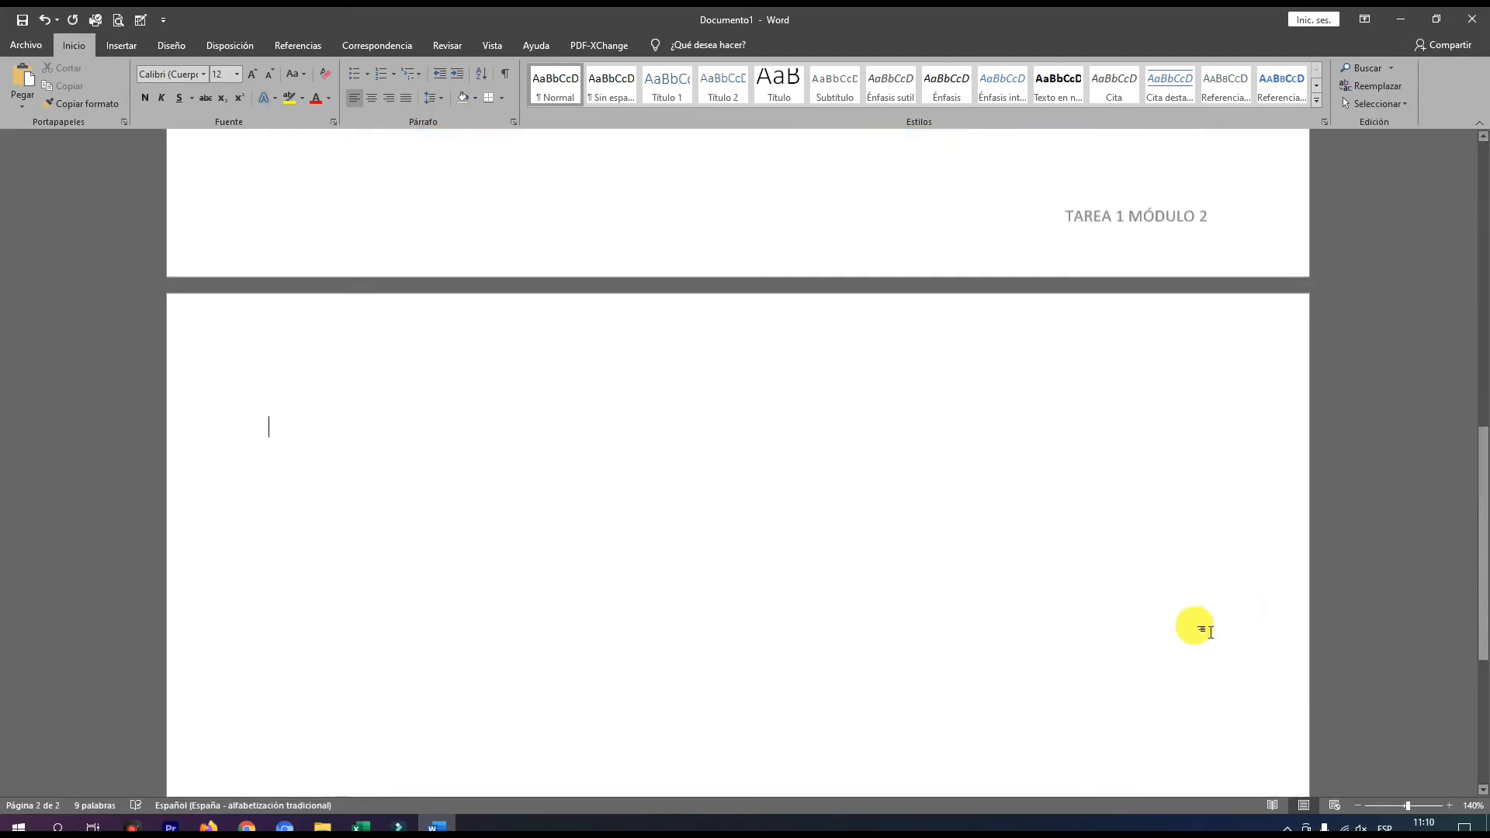
scroll(1024, 588, down, 4)
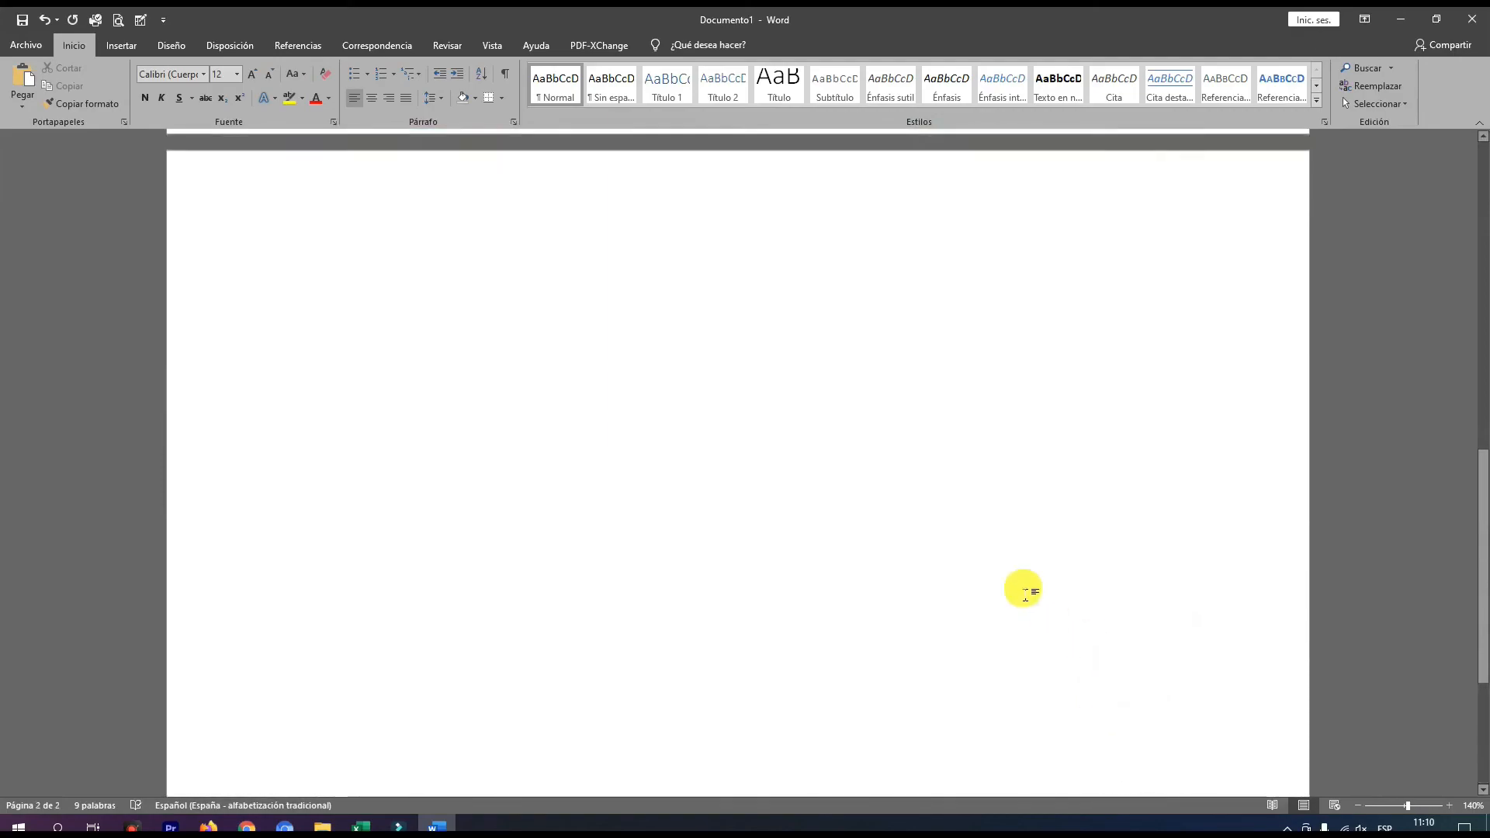
scroll(1025, 588, up, 12)
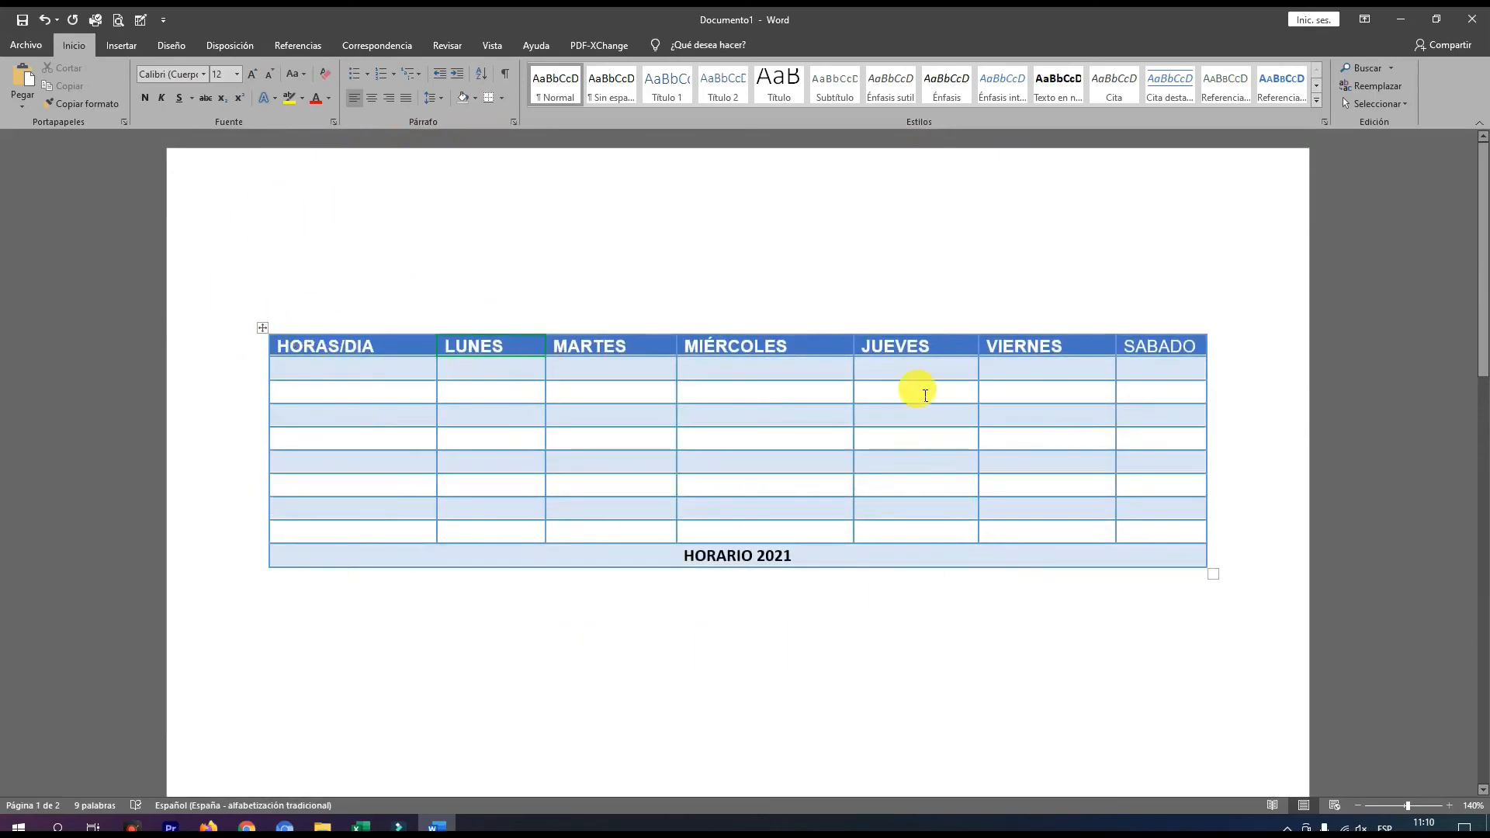
Save the document in the Documentos folder as a Word document named HORARIO 2021.
click(36, 43)
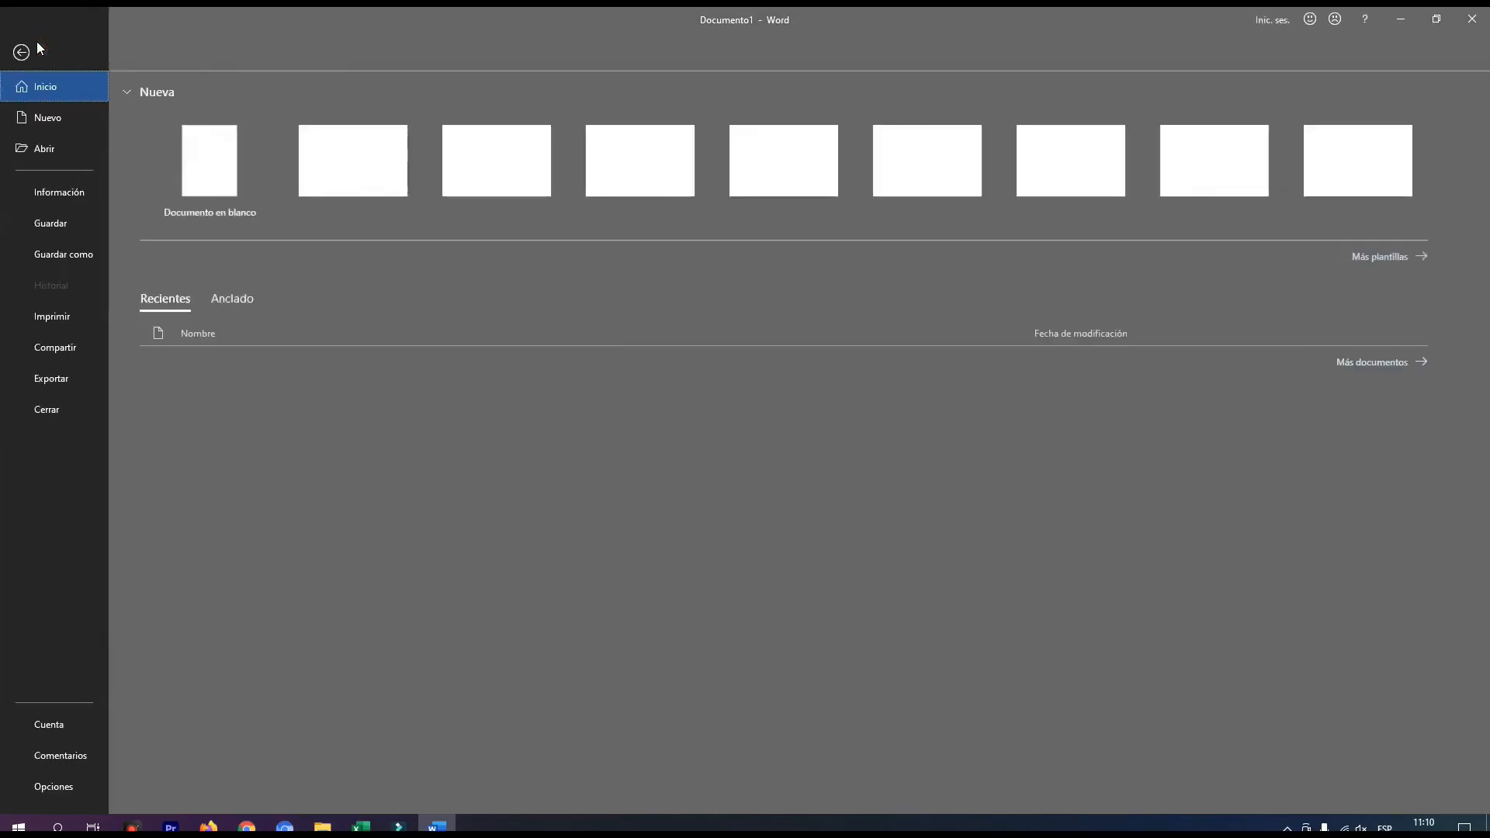
click(66, 228)
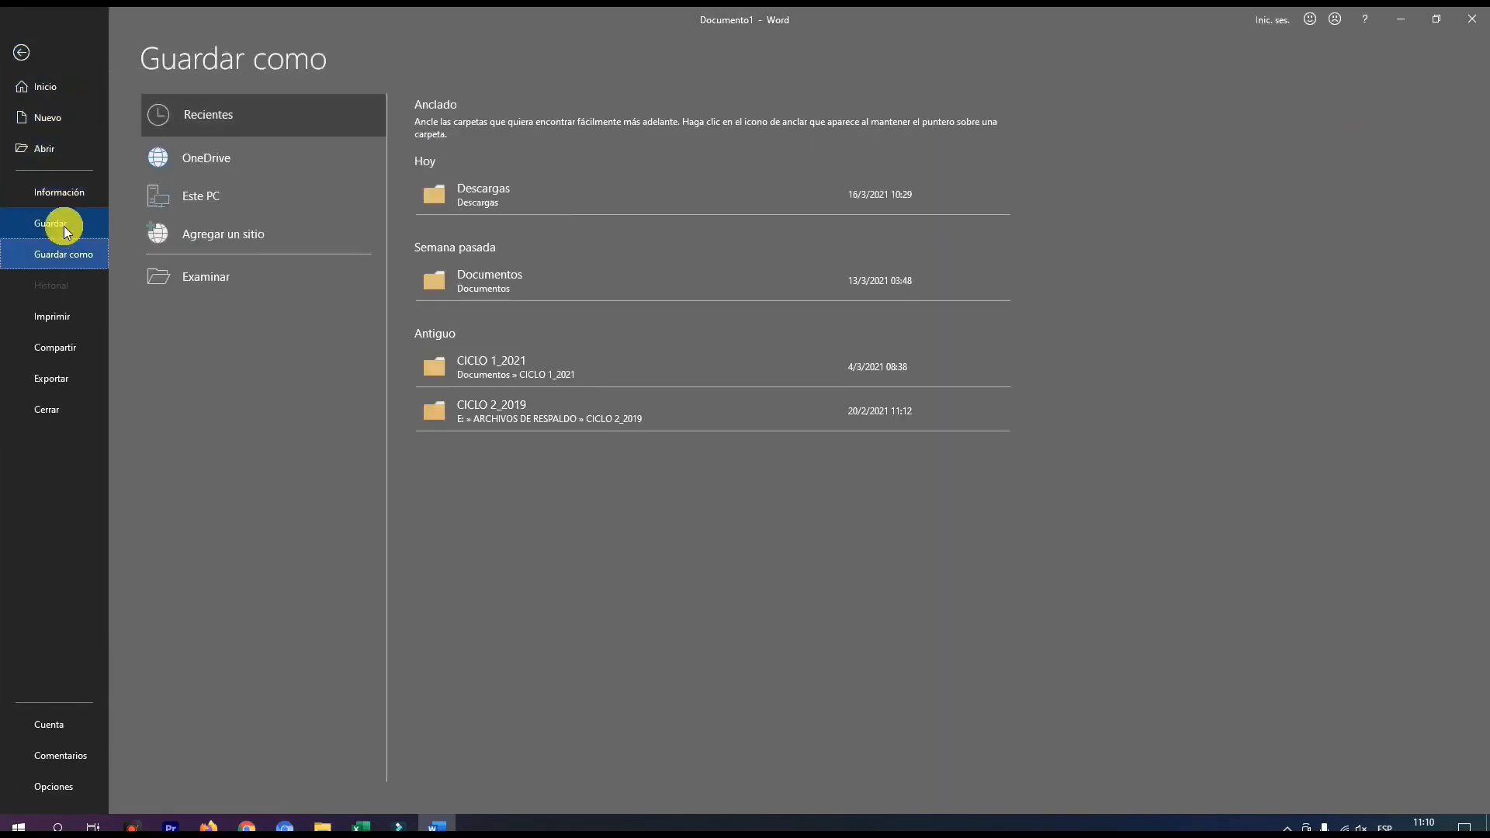
click(178, 273)
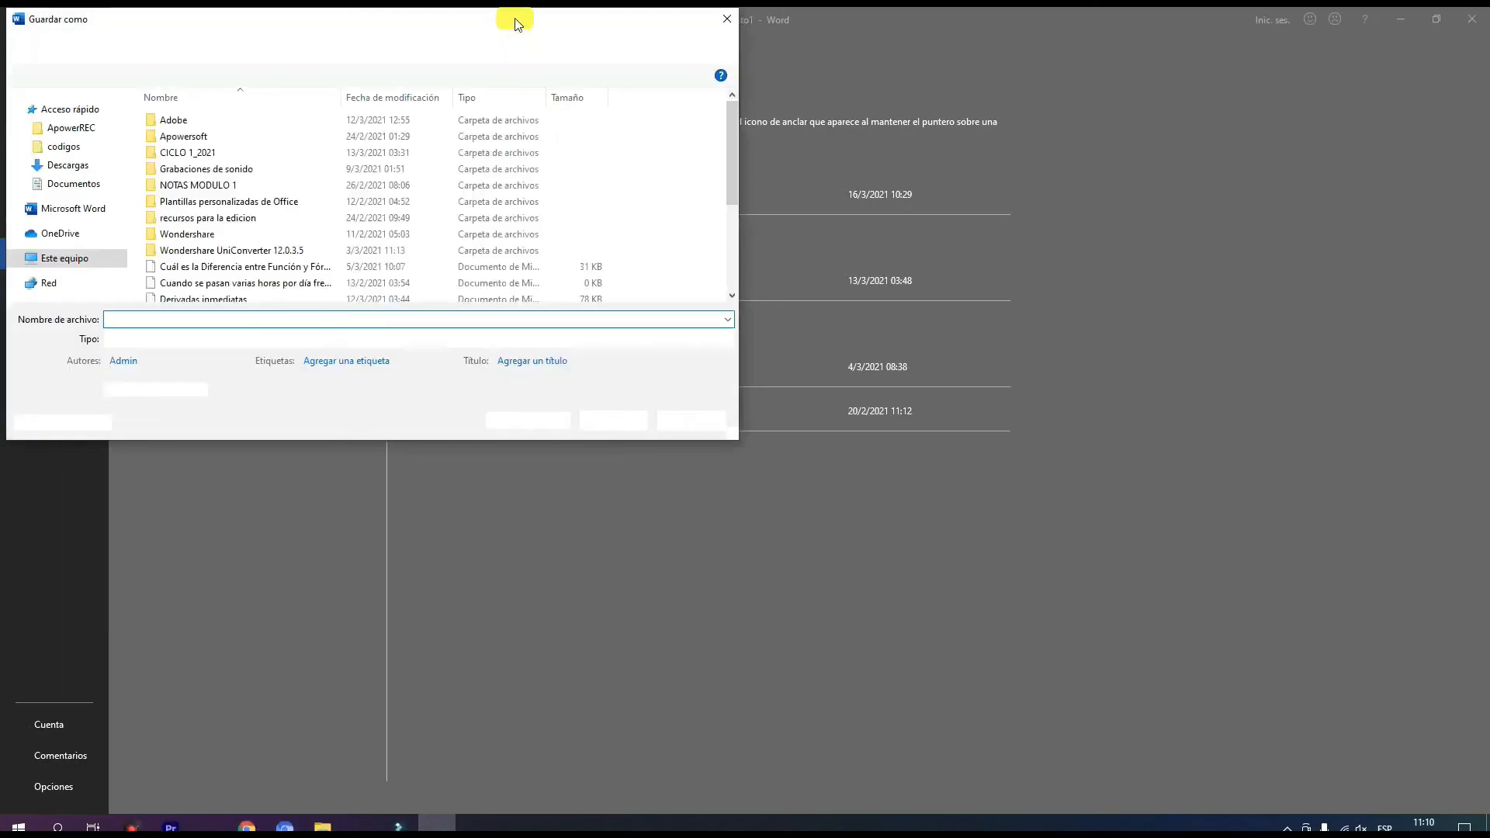
drag(659, 44, 941, 101)
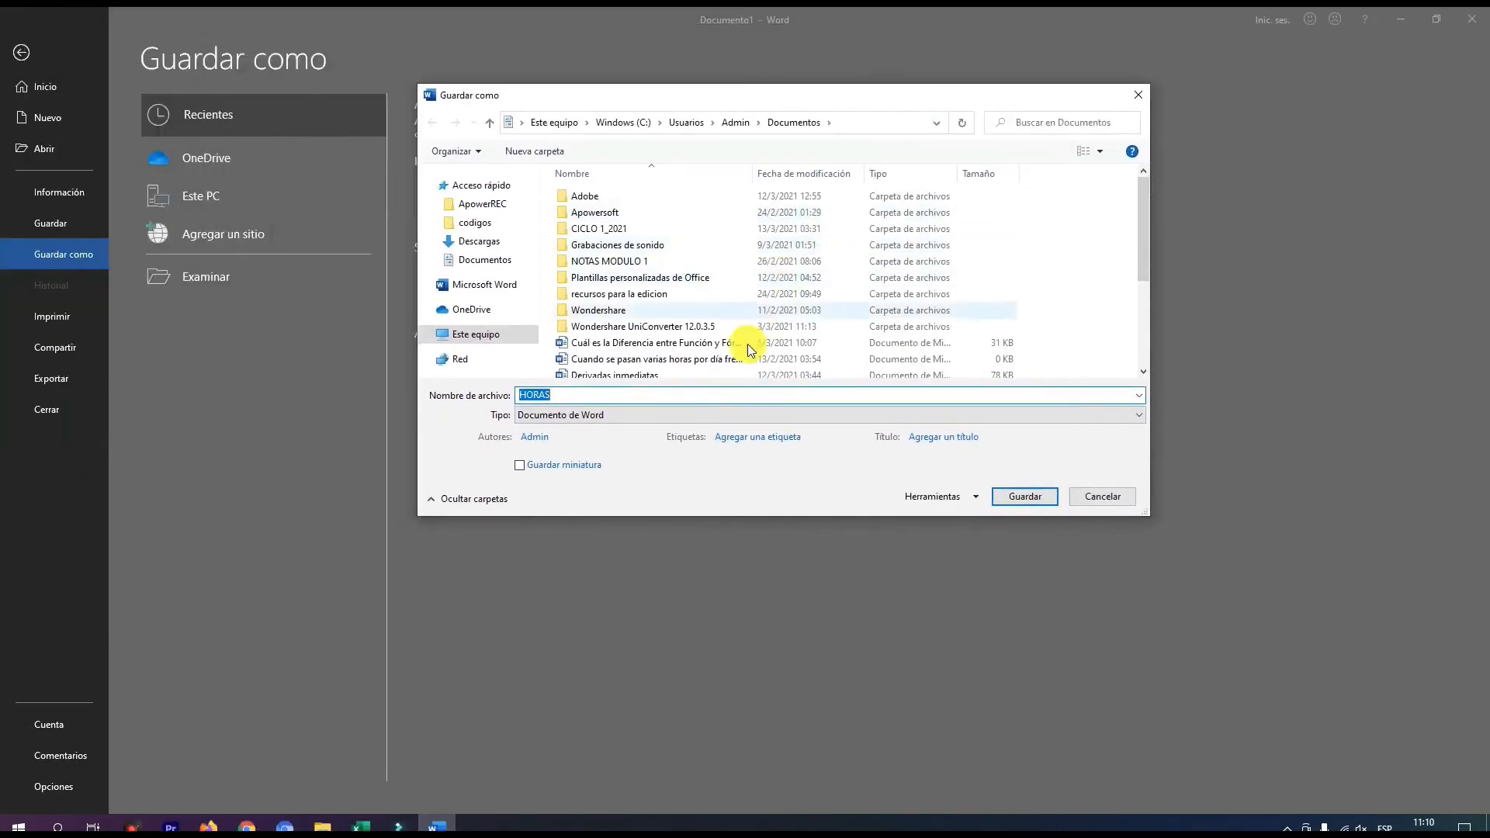
click(491, 258)
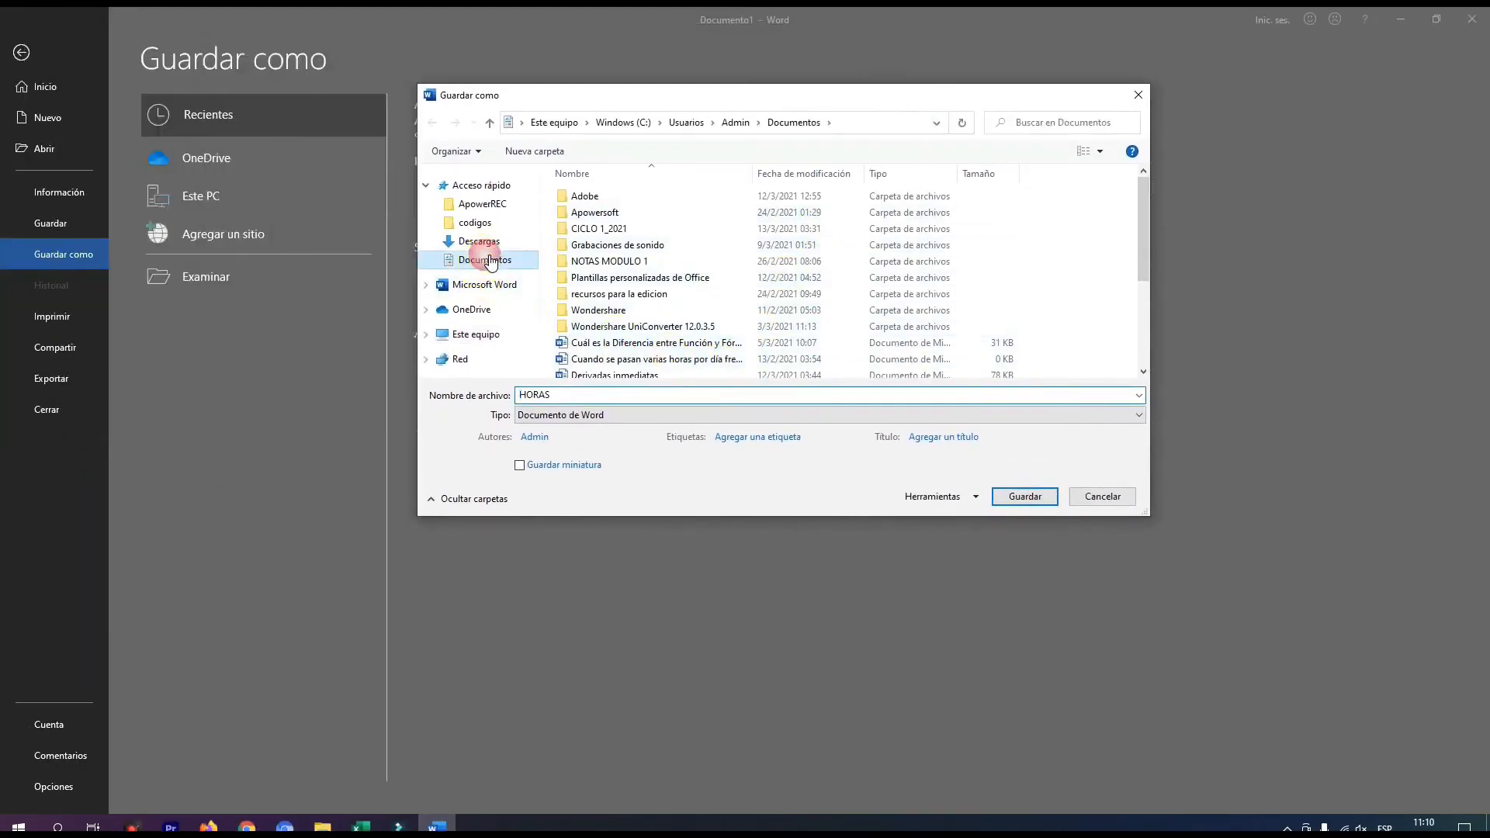
click(576, 400)
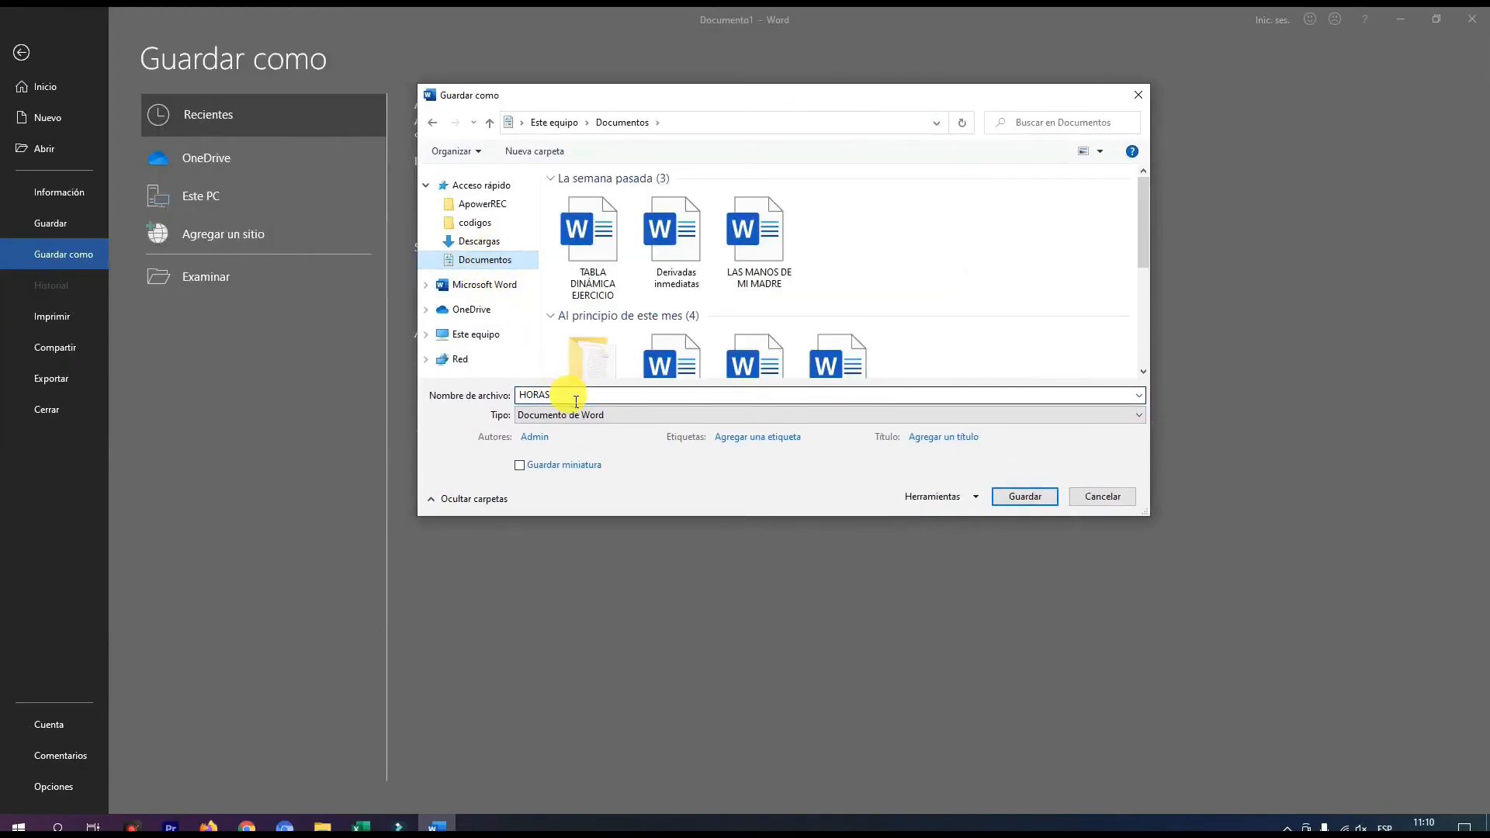
double_click(543, 395)
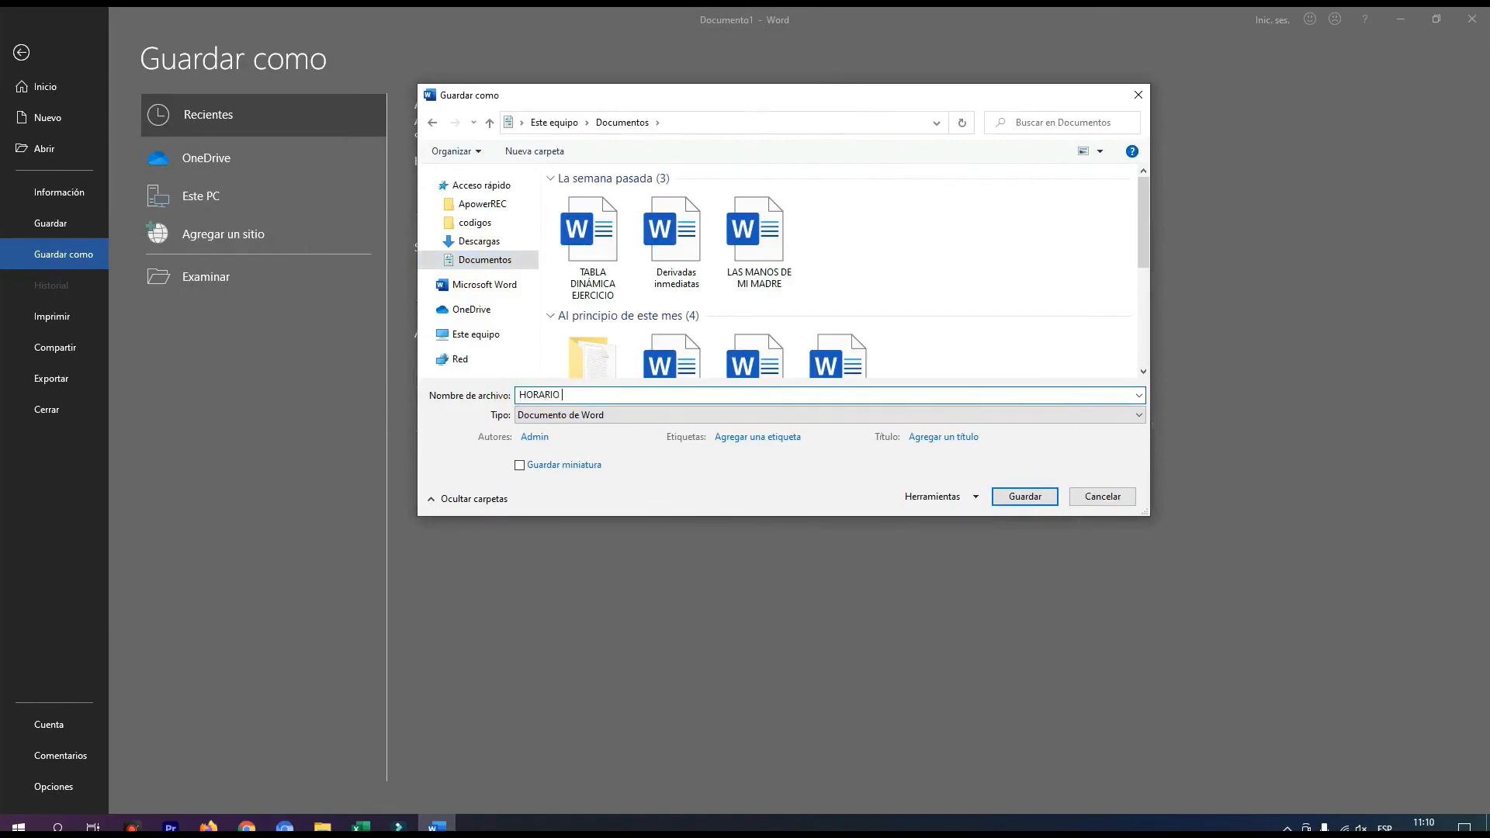
text(HORARIO 2021)
click(1012, 499)
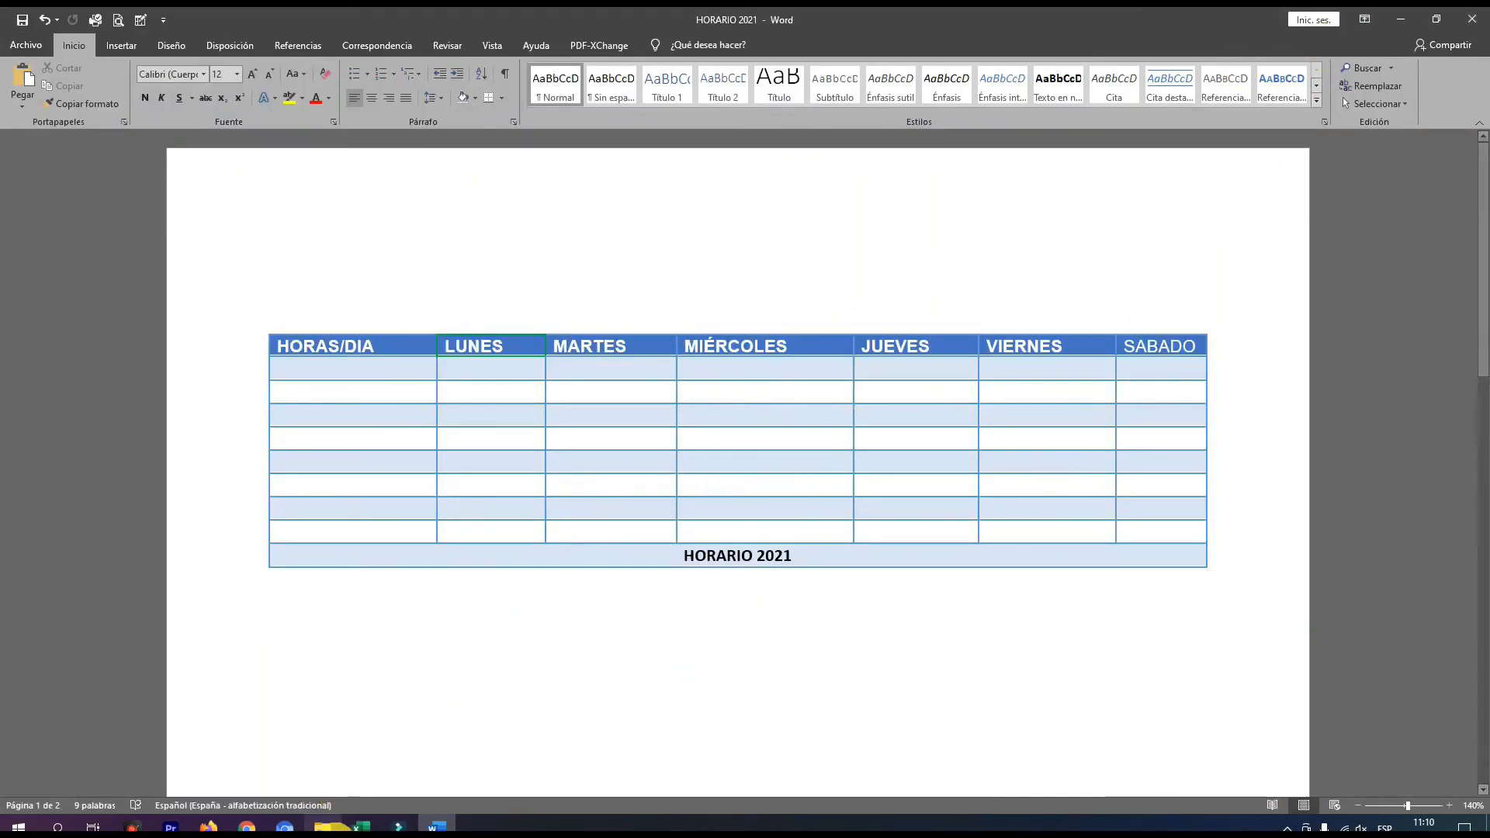
Switch to File Explorer and open the Documentos folder to look for the saved schedule file.
click(319, 827)
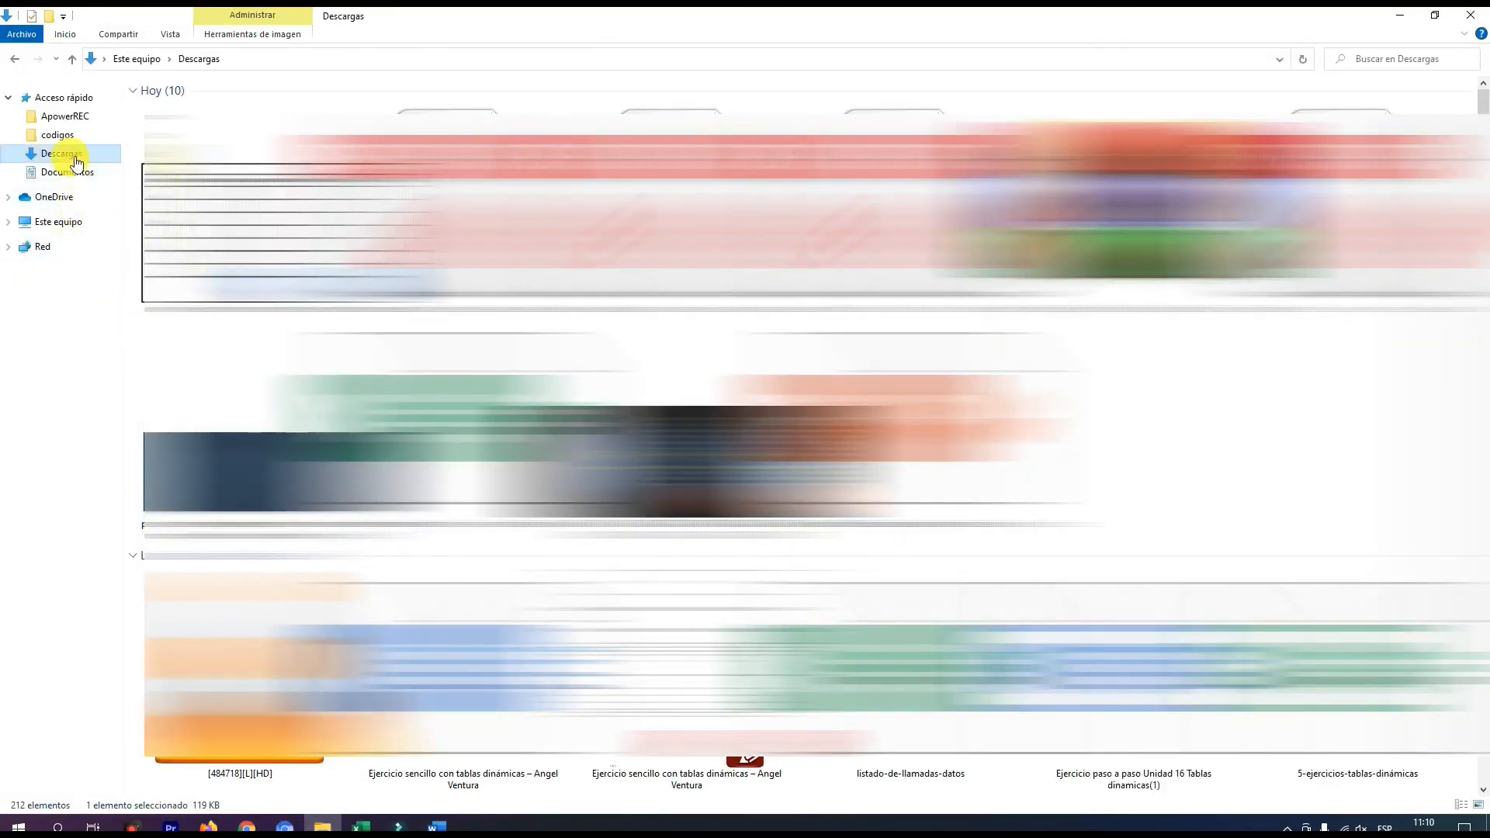
click(71, 174)
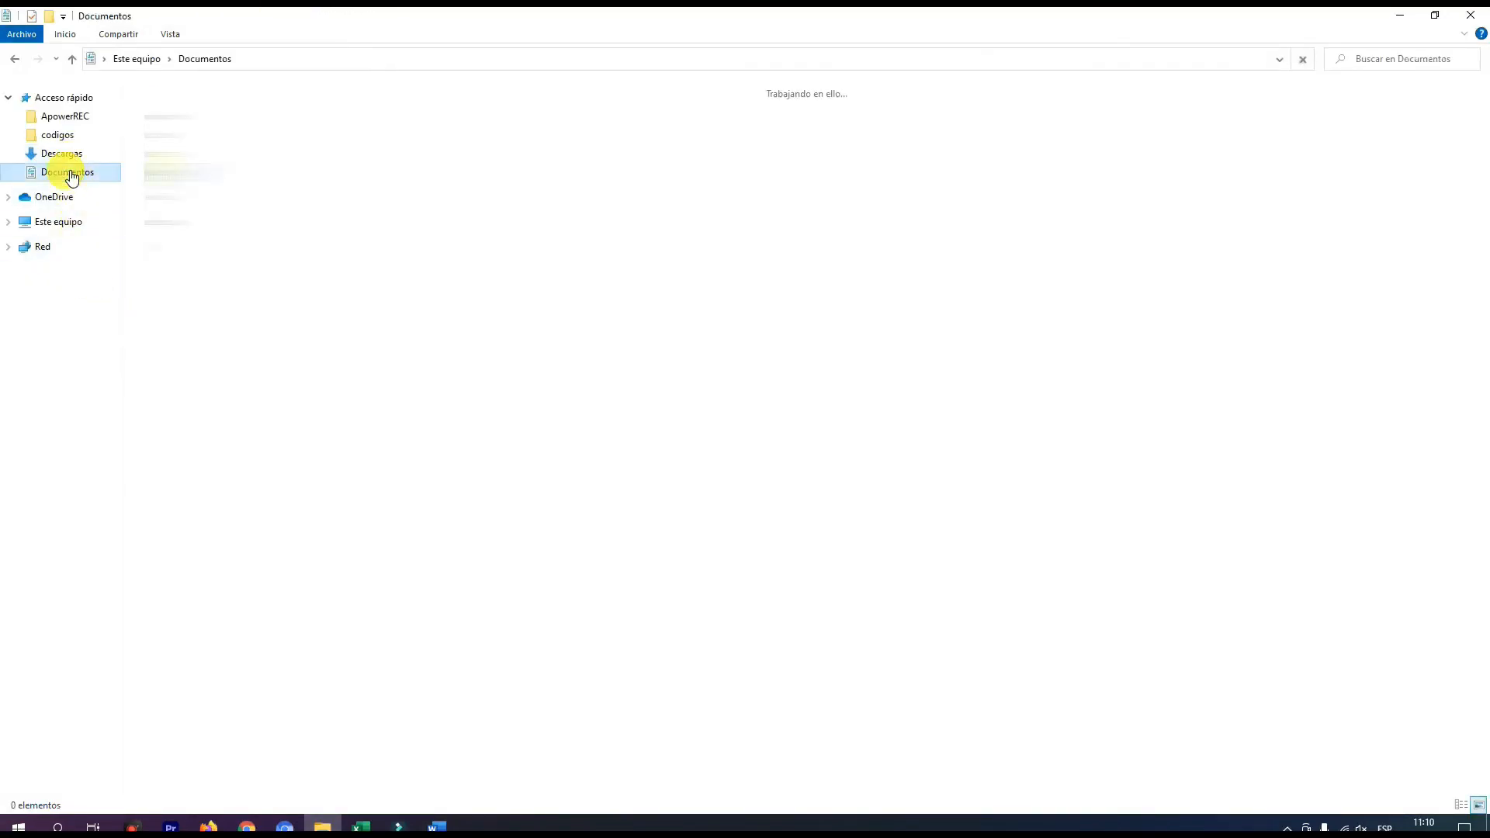